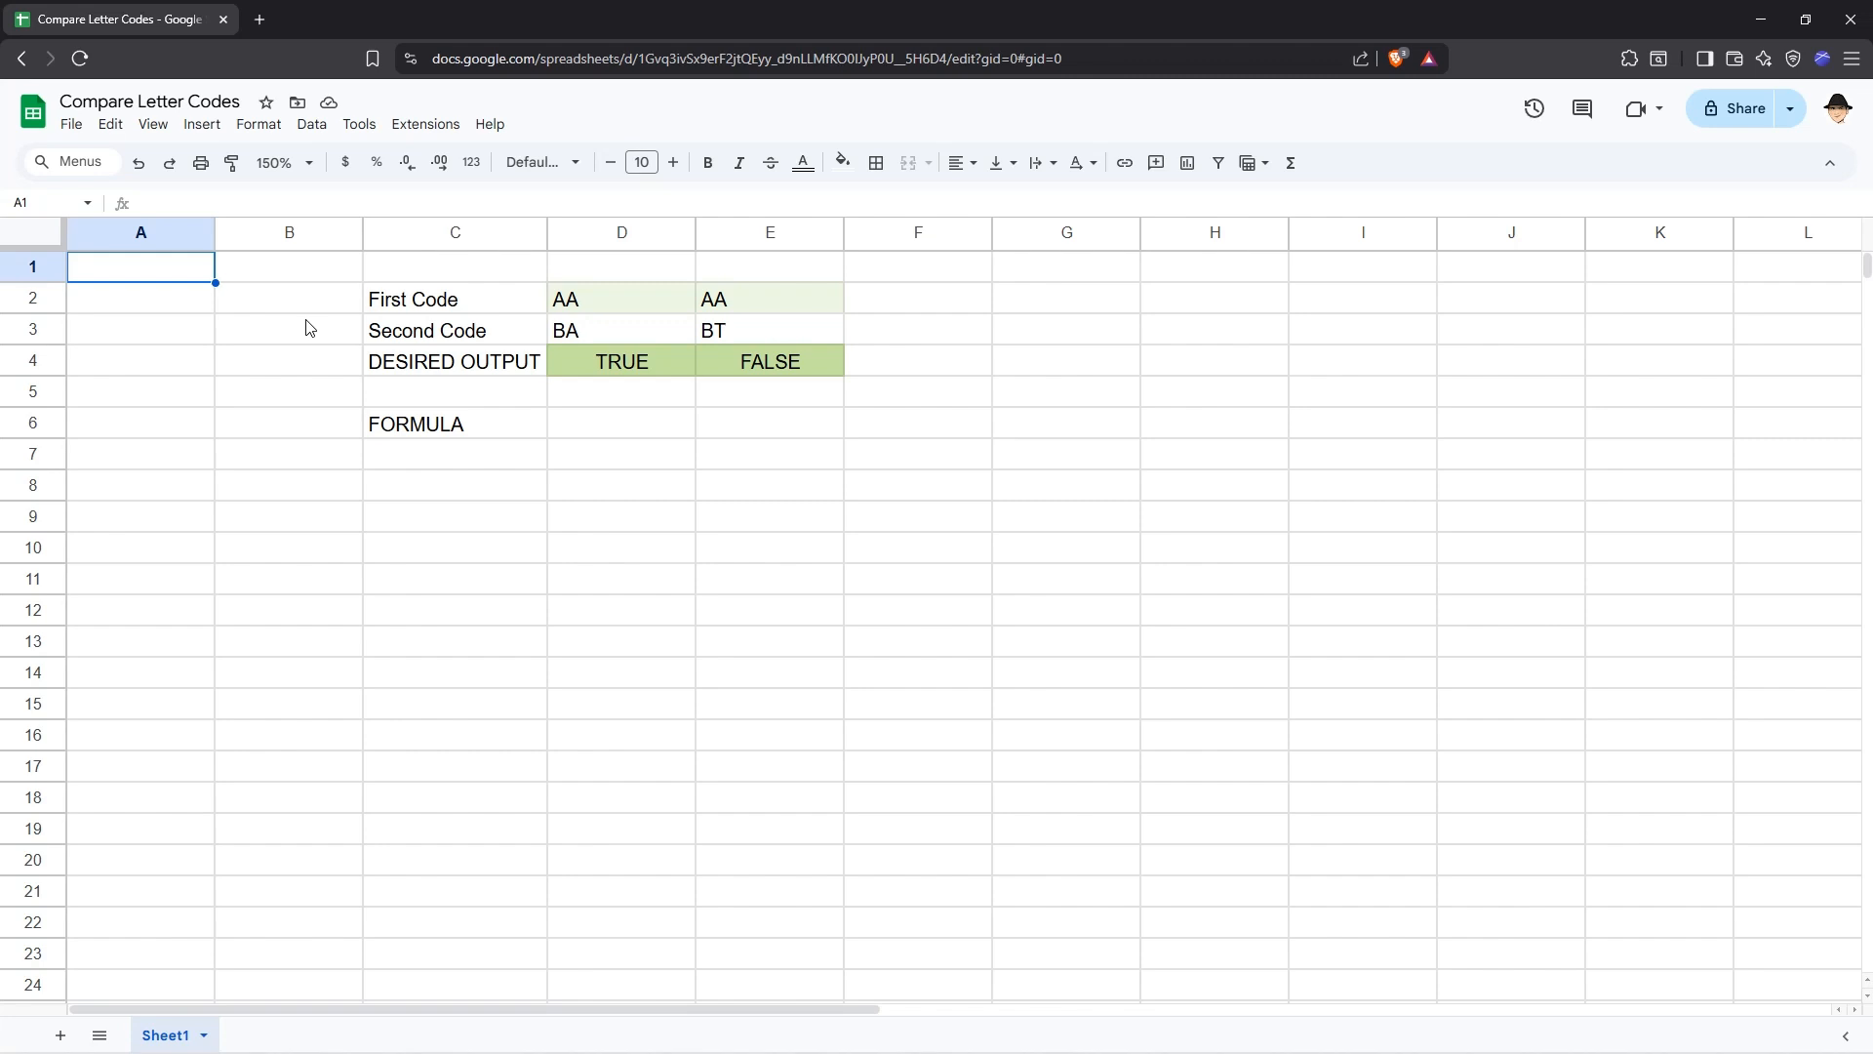
# Review the First Code, Second Code and DESIRED OUTPUT rows of the sample data.
pyautogui.click(492, 302)
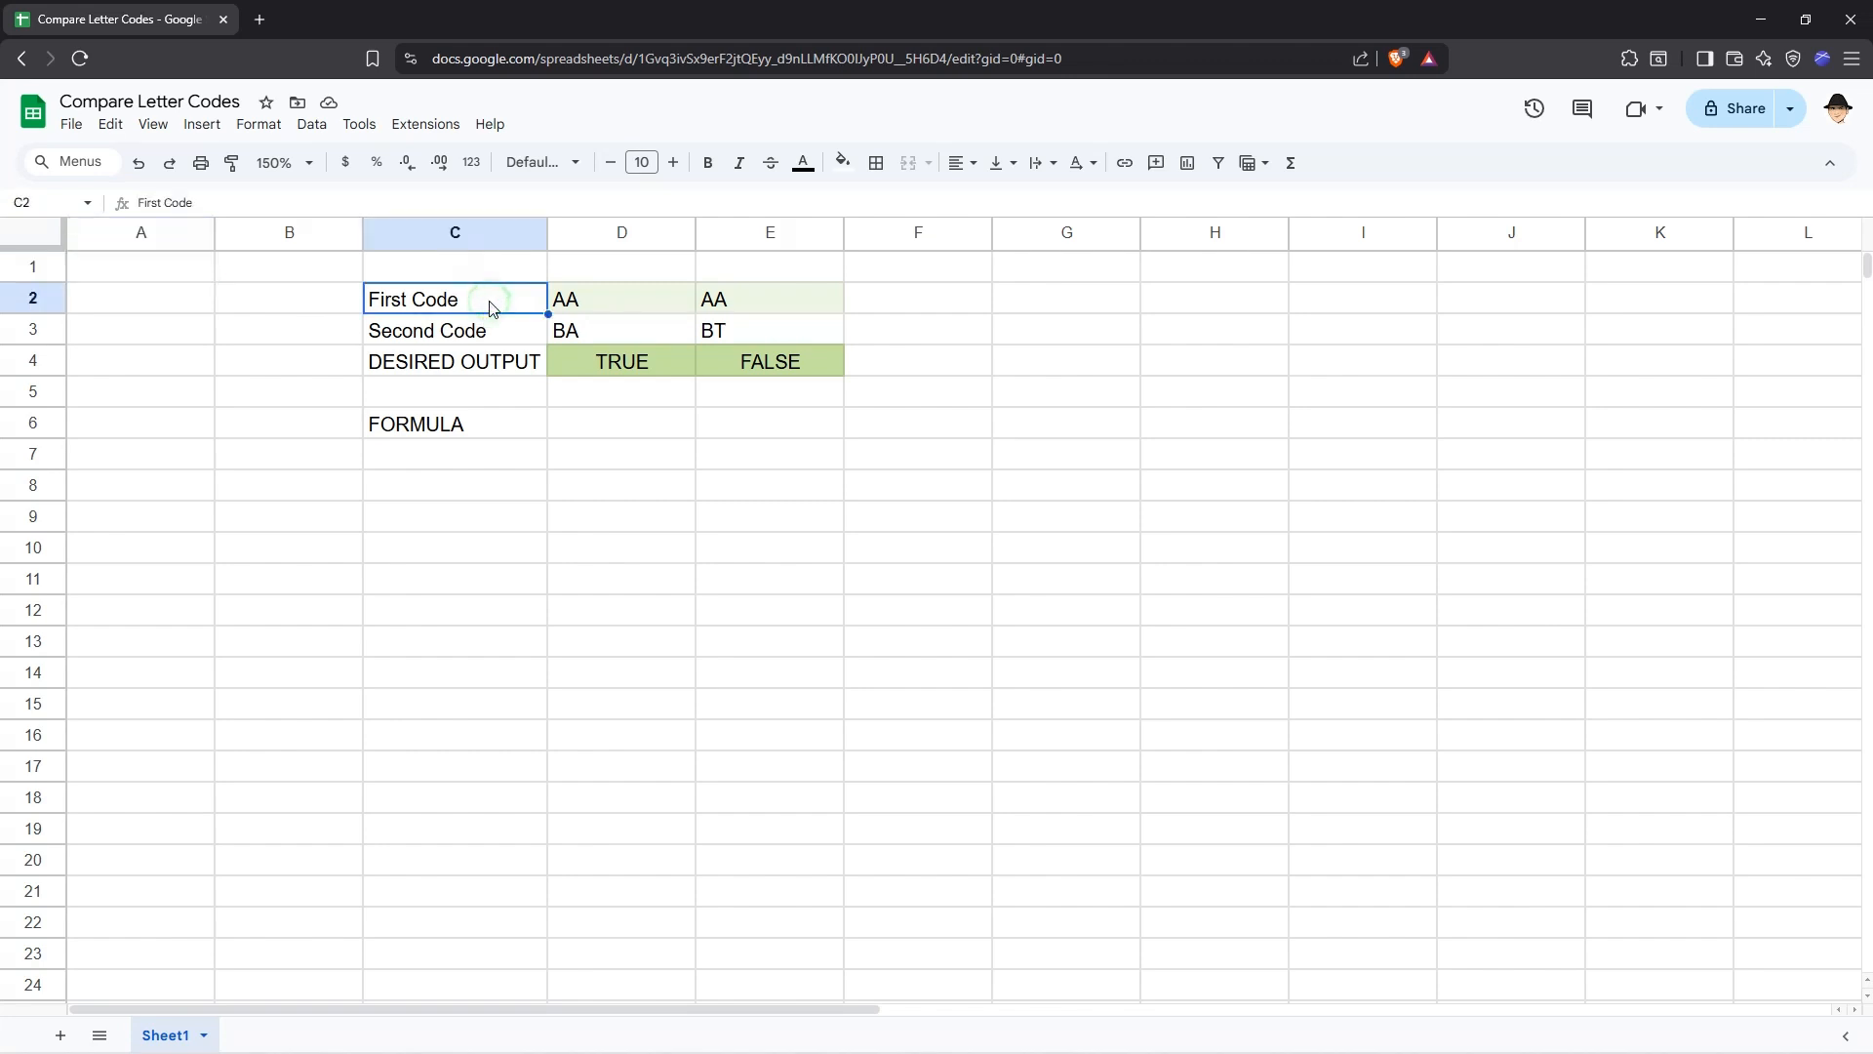
pyautogui.click(506, 332)
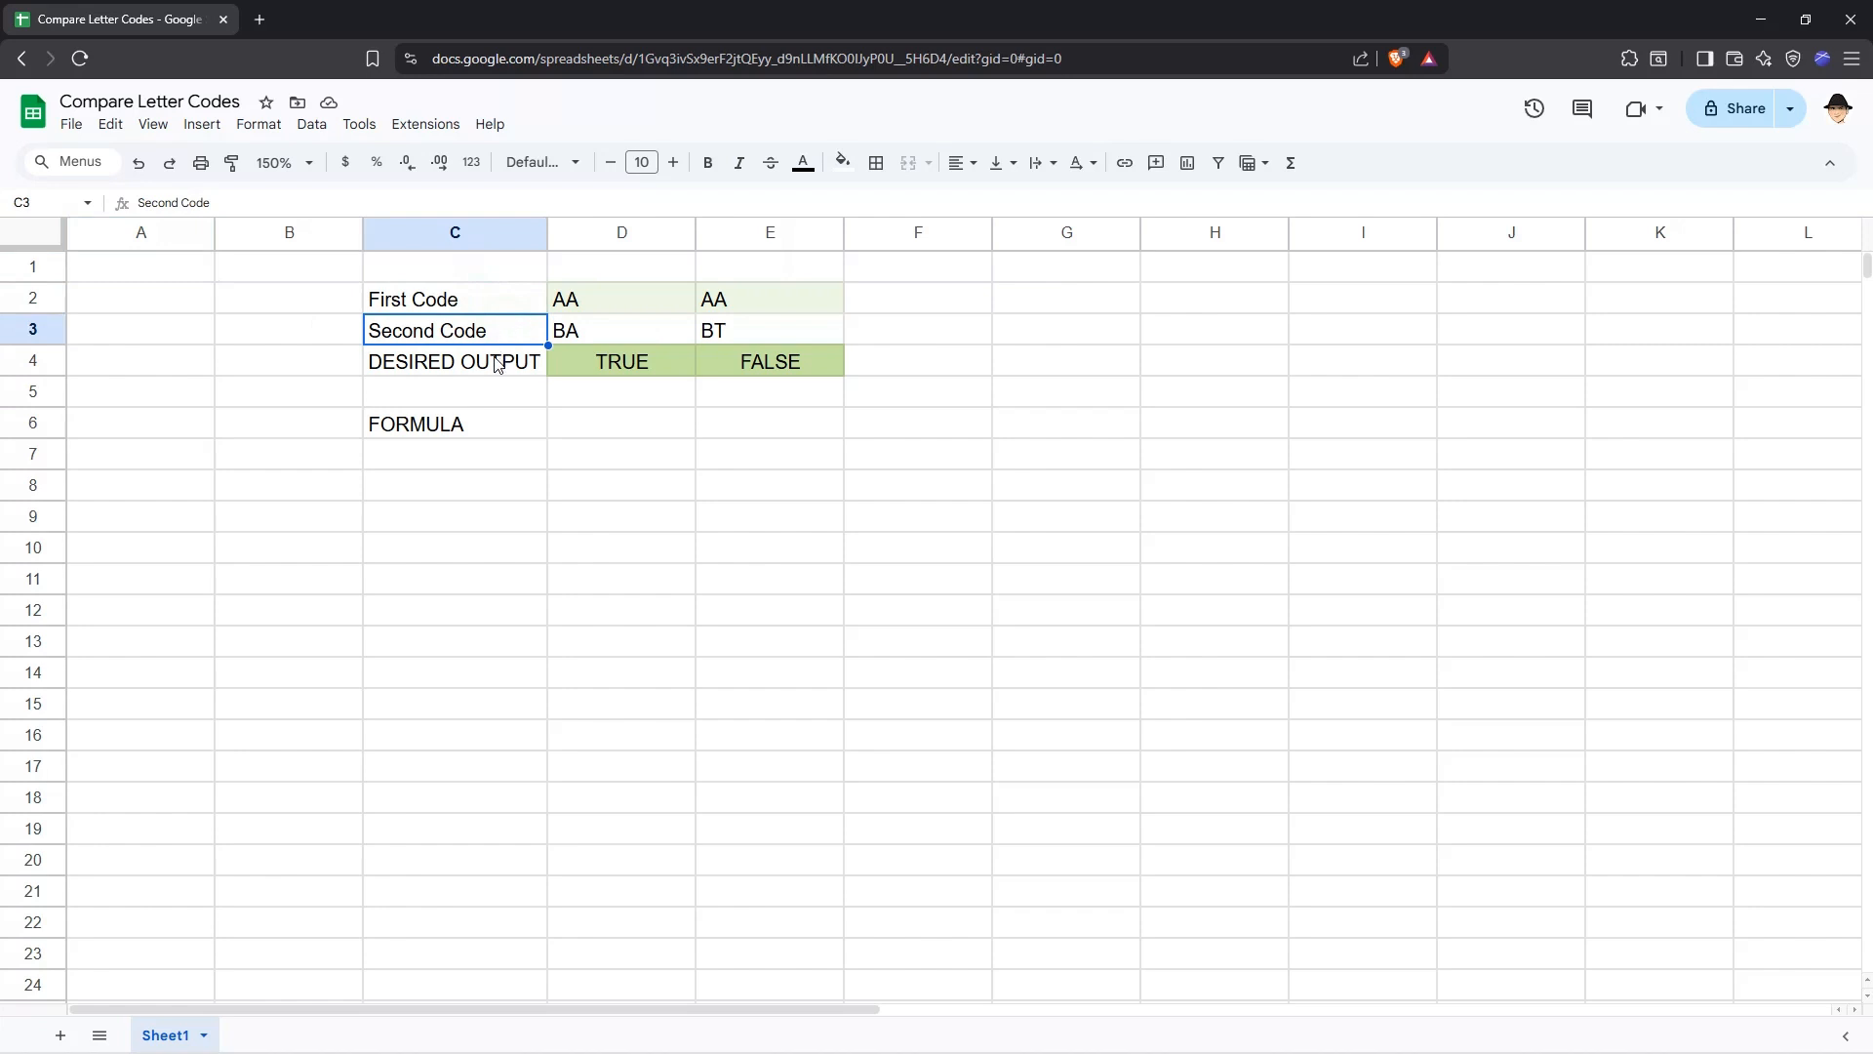
pyautogui.click(497, 363)
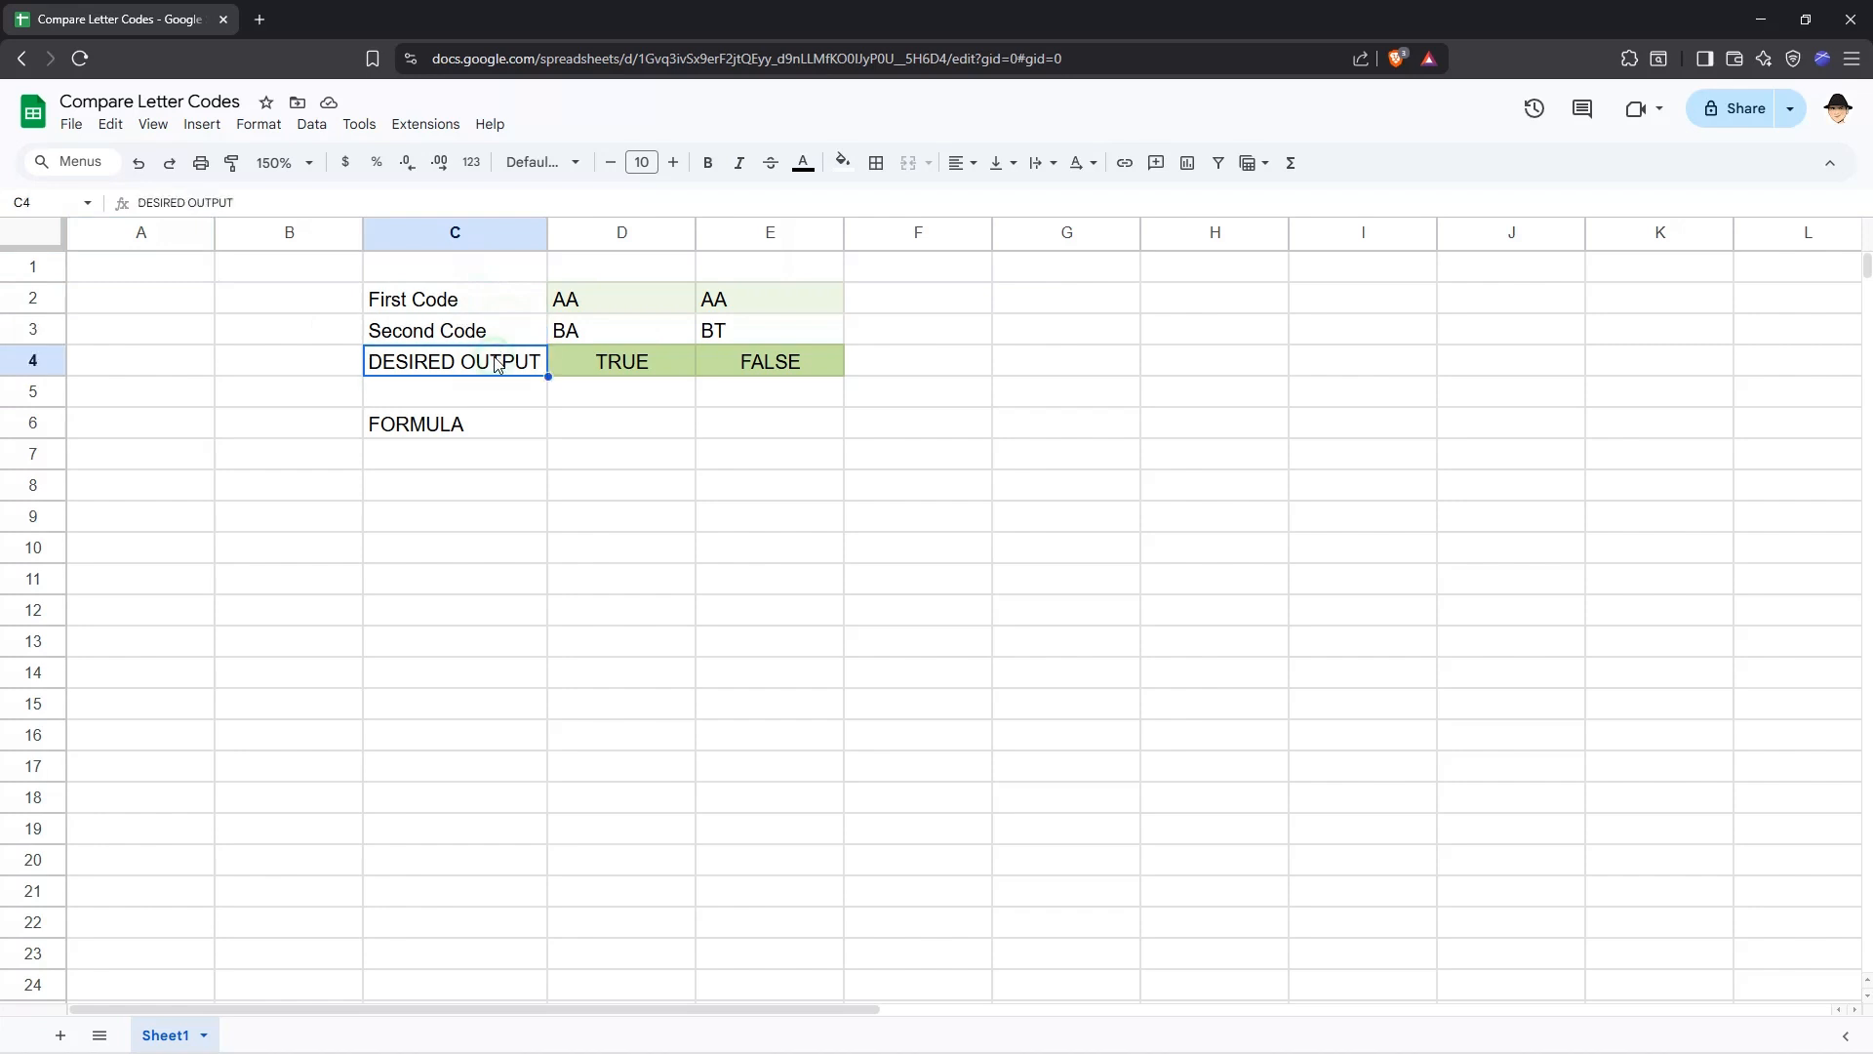
pyautogui.click(577, 418)
pyautogui.write('=SEARCH(')
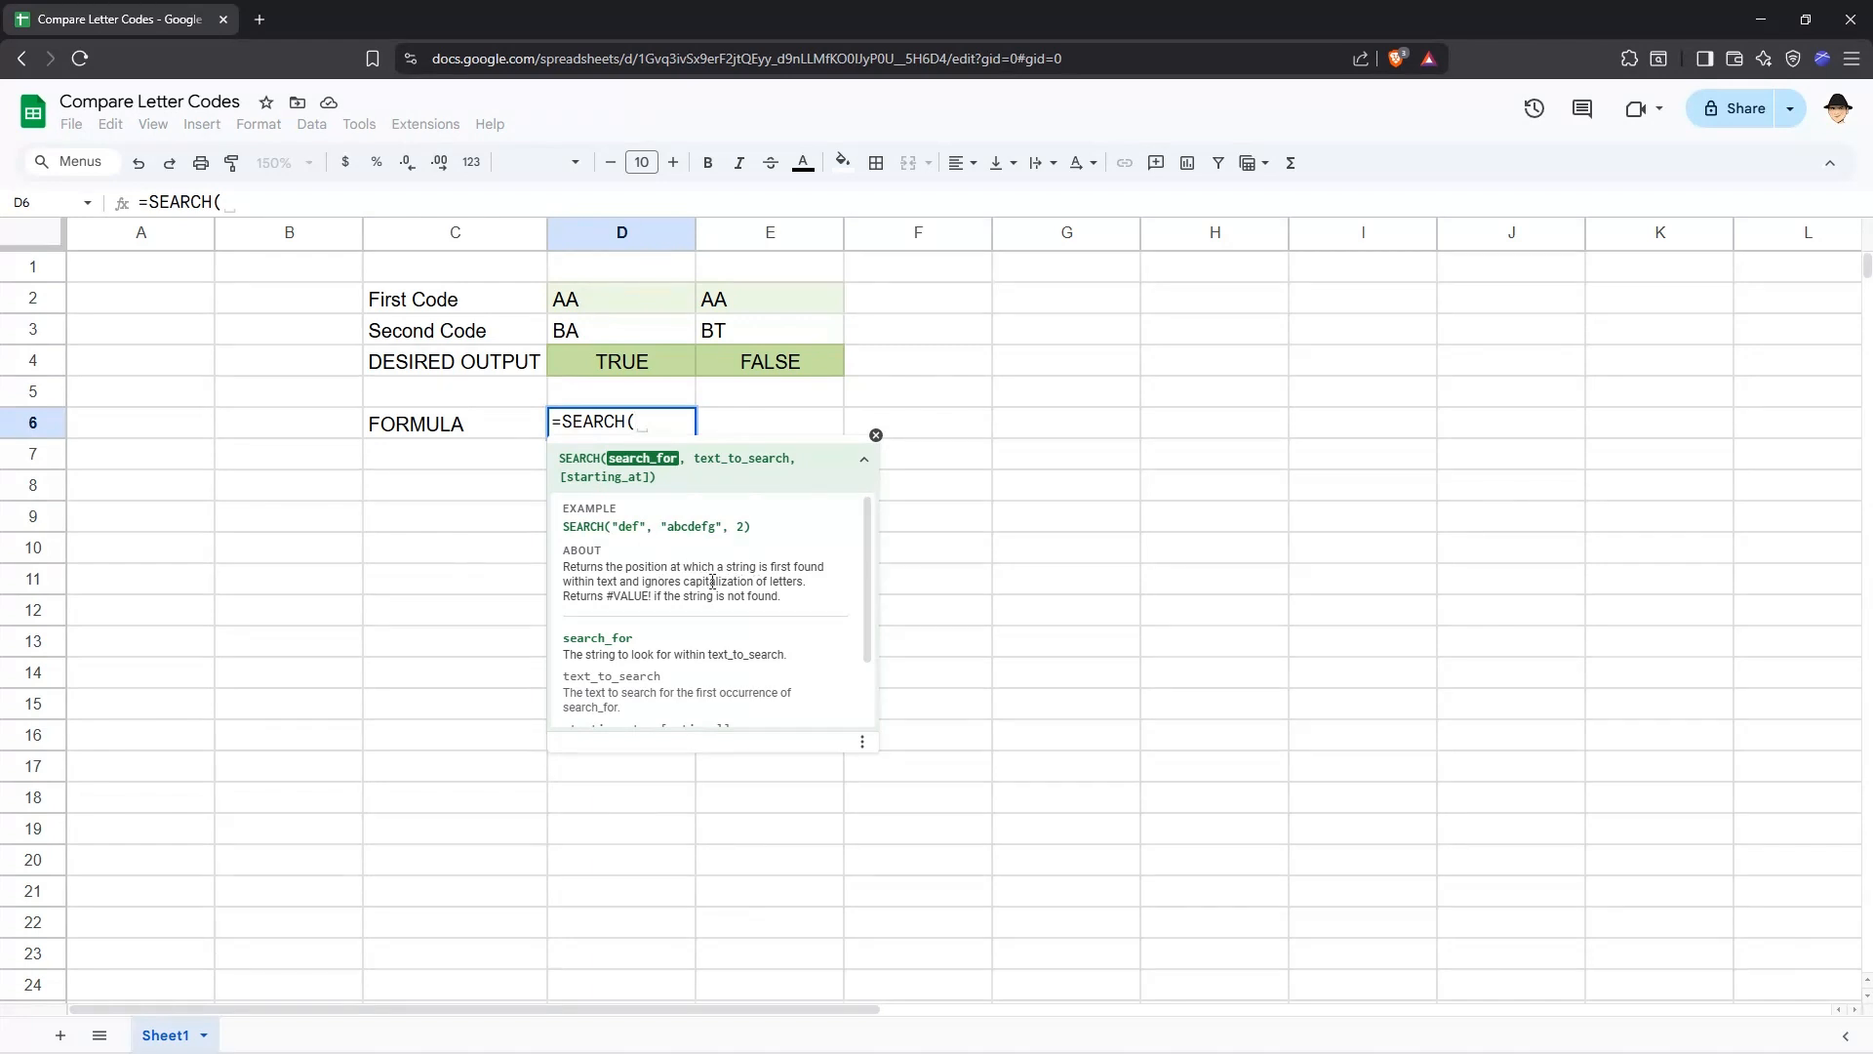
pyautogui.write('"')
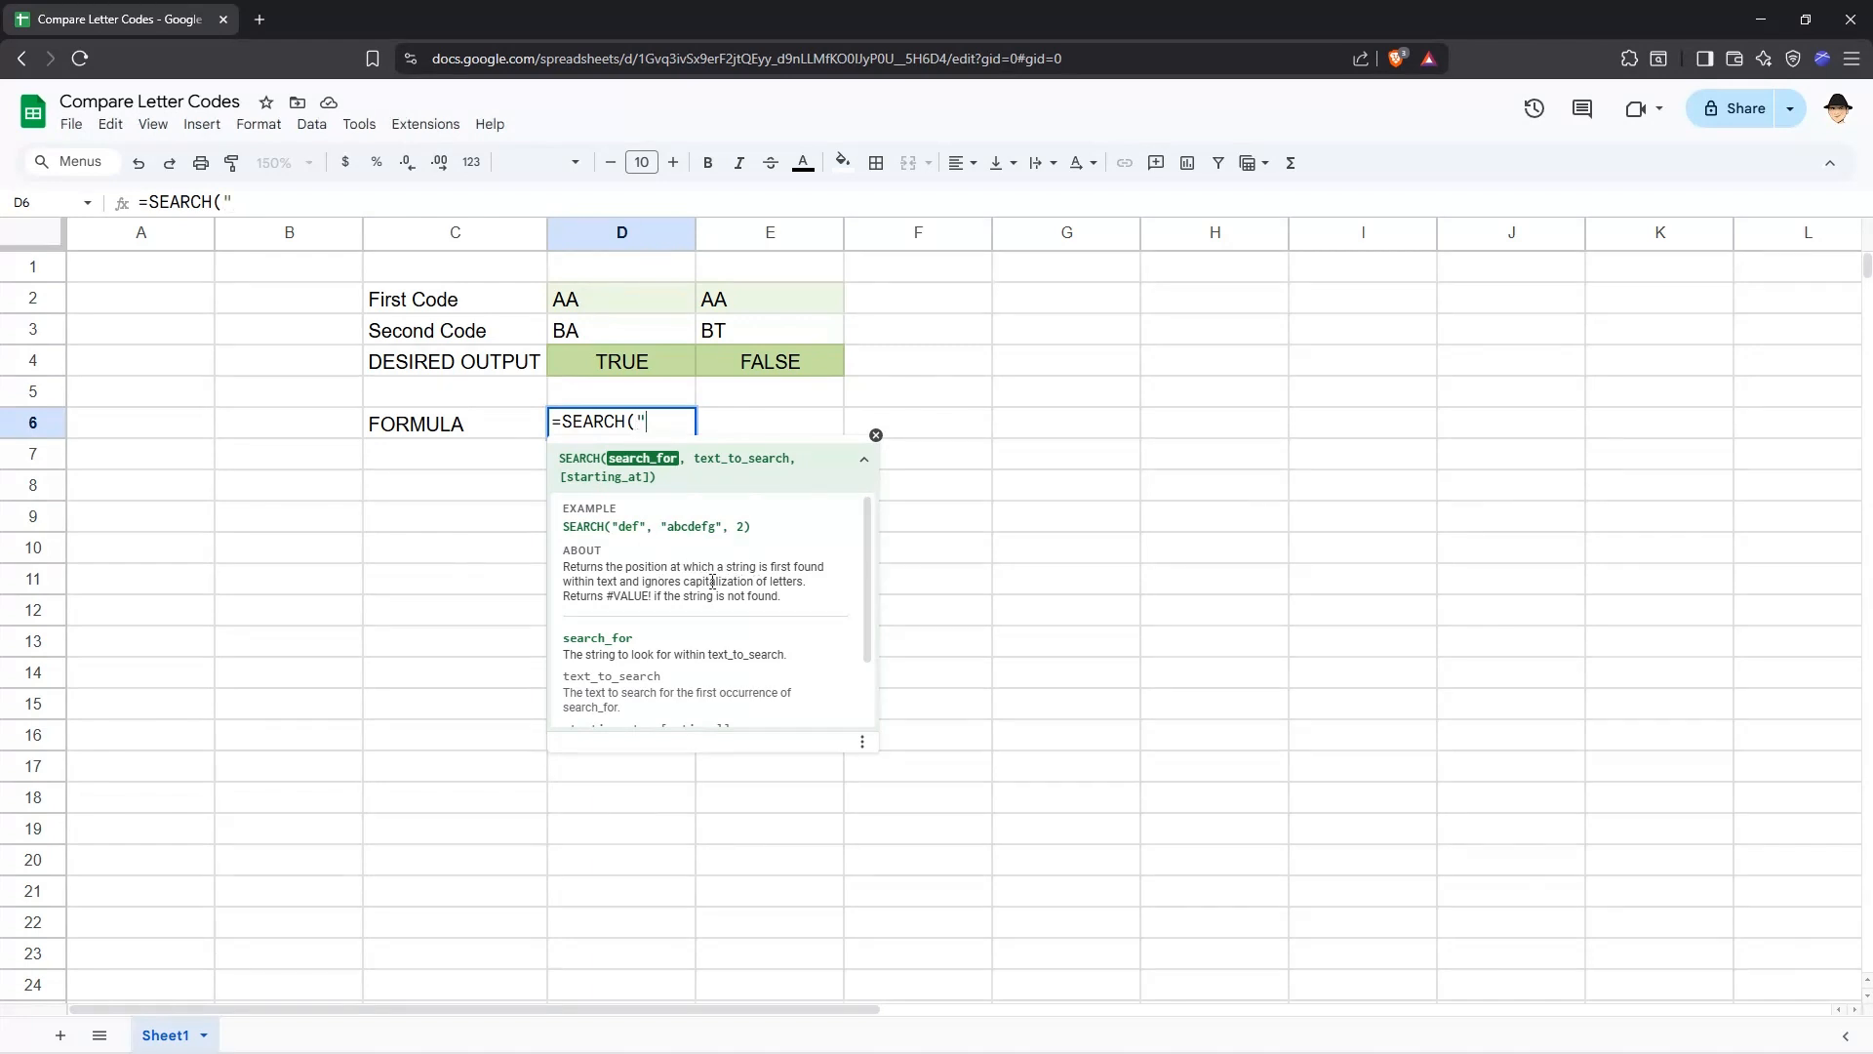
pyautogui.write('B",')
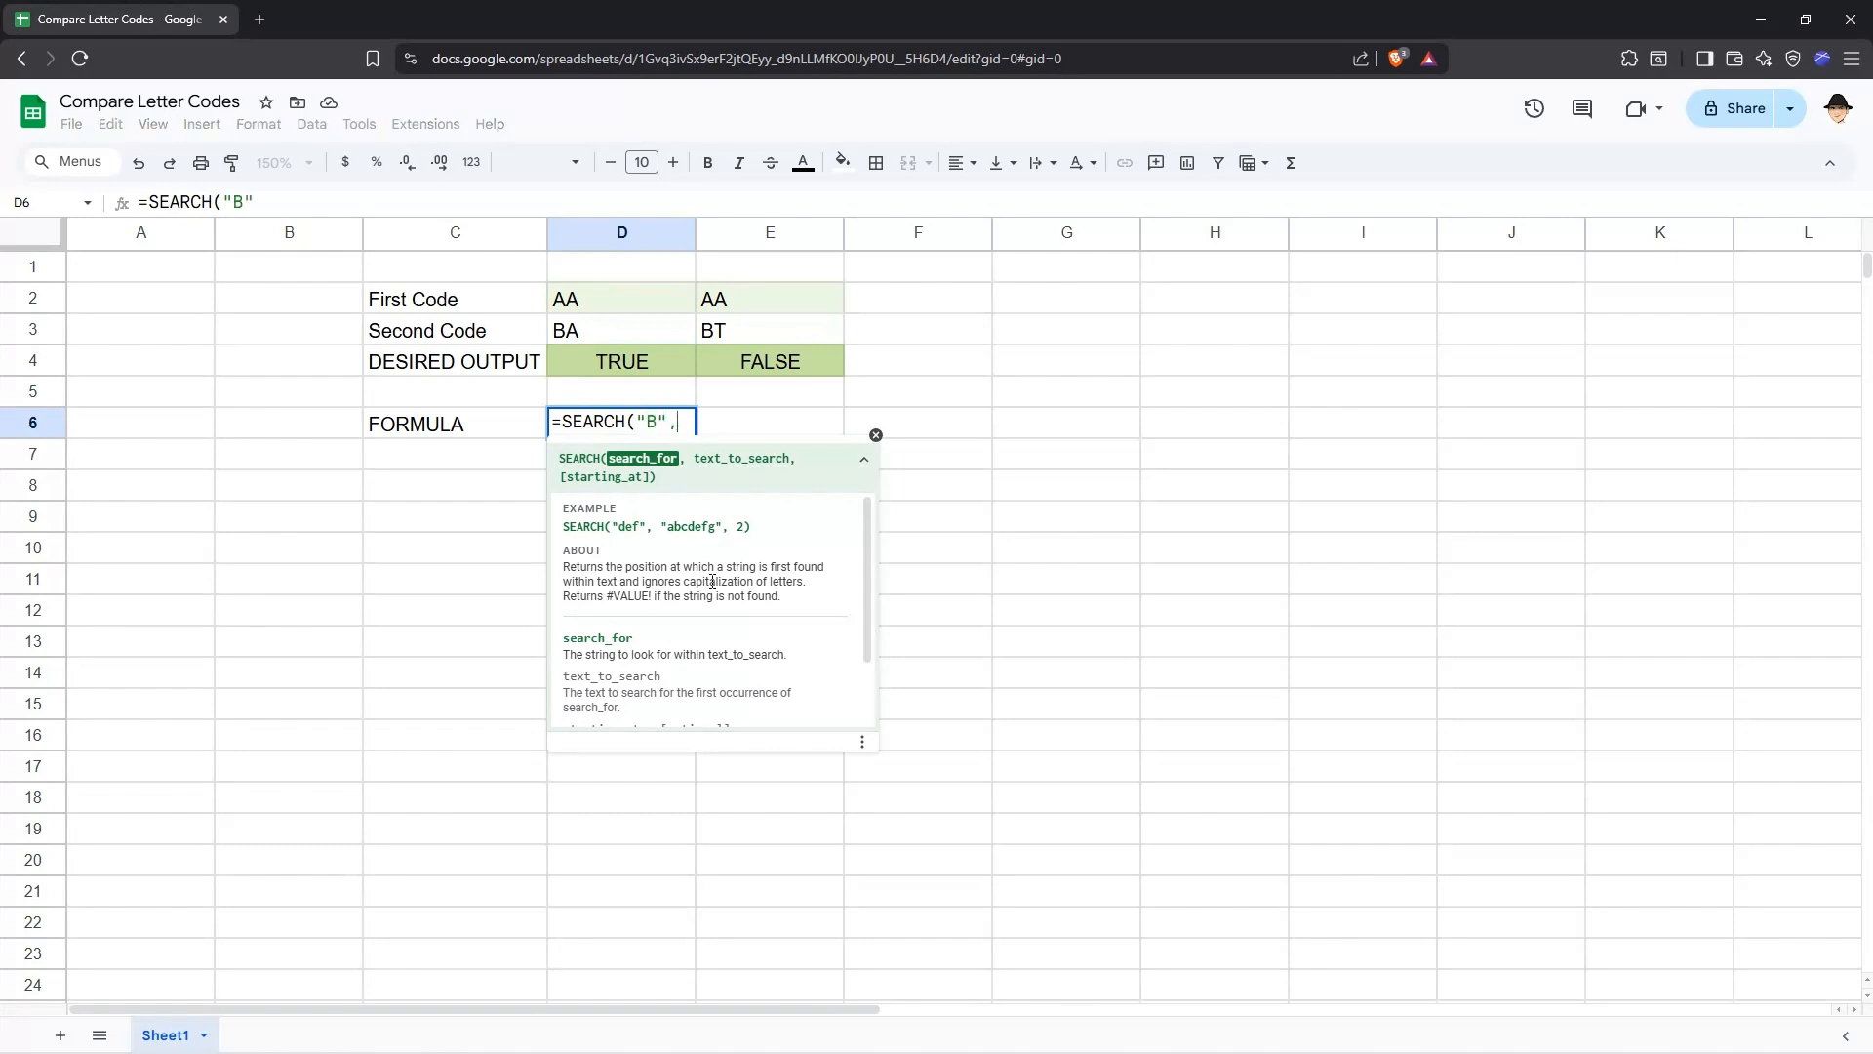
pyautogui.write('D3')
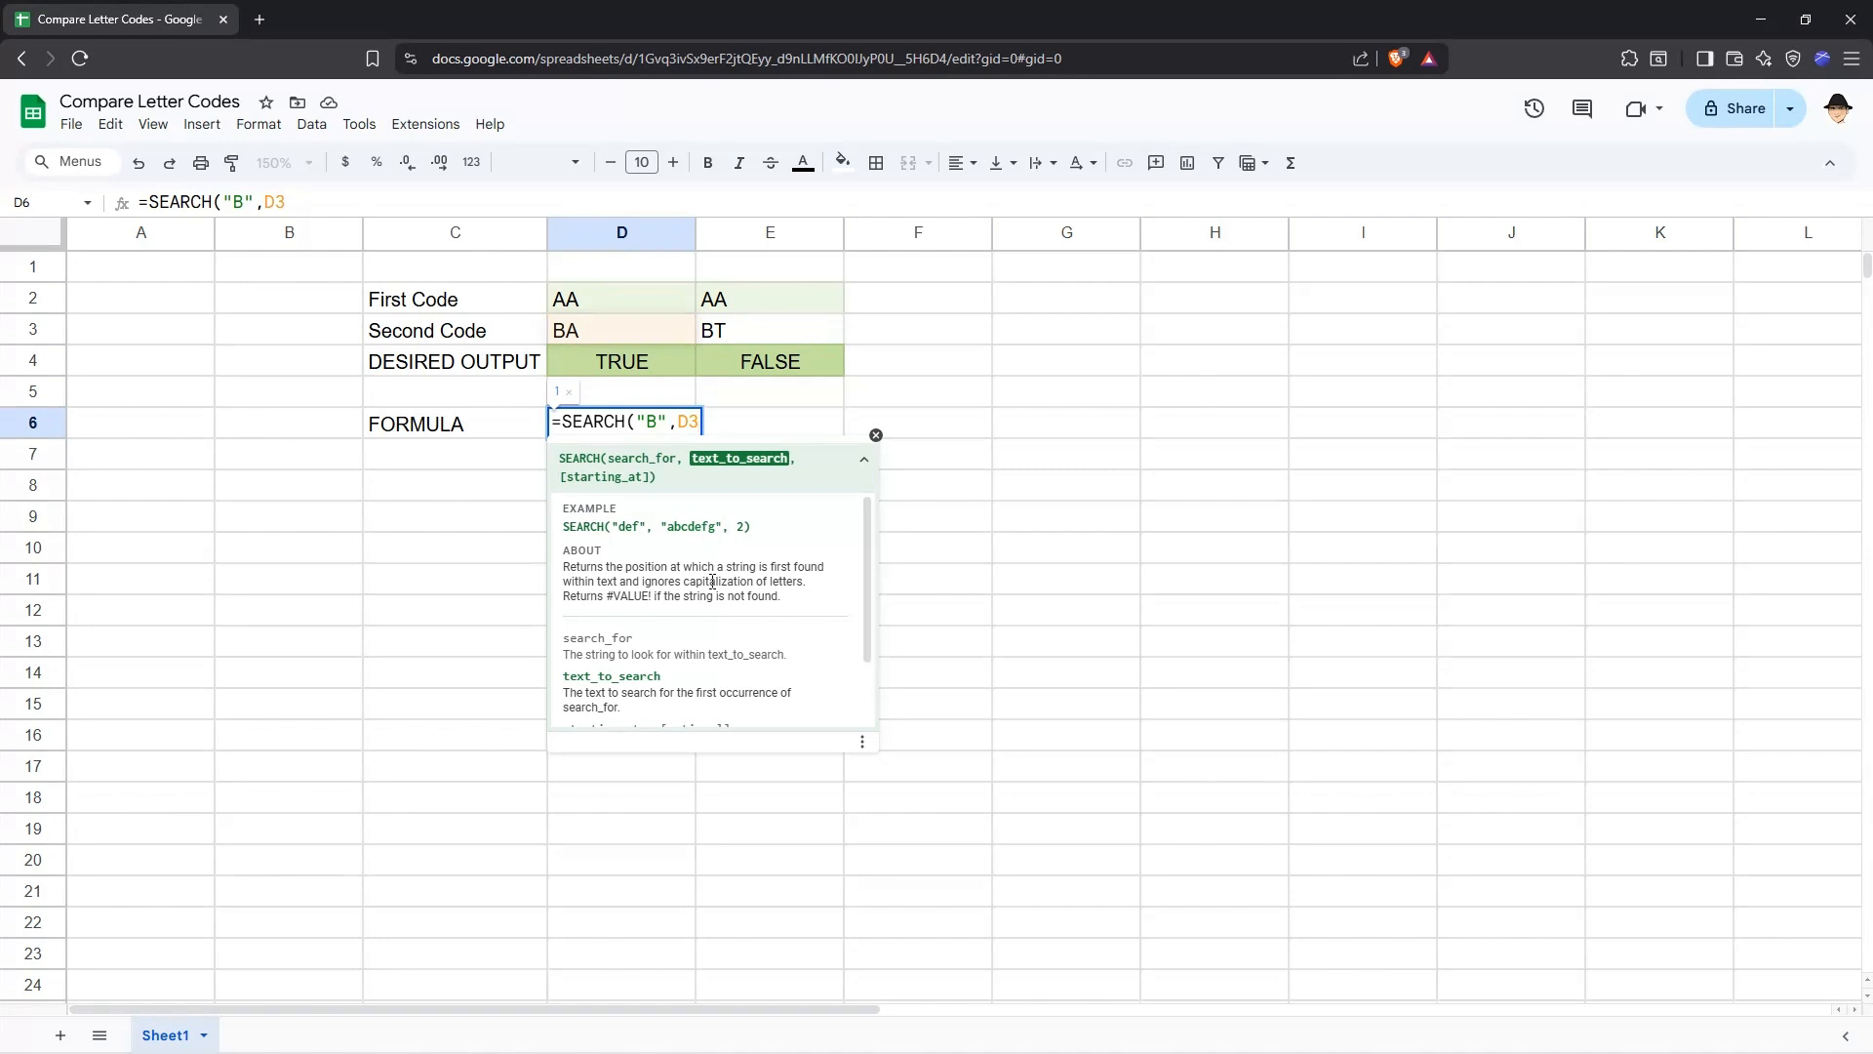
pyautogui.press('Left')
pyautogui.press('Left')
pyautogui.press('Left')
pyautogui.press('Left')
pyautogui.press('BackSpace')
pyautogui.write('A')
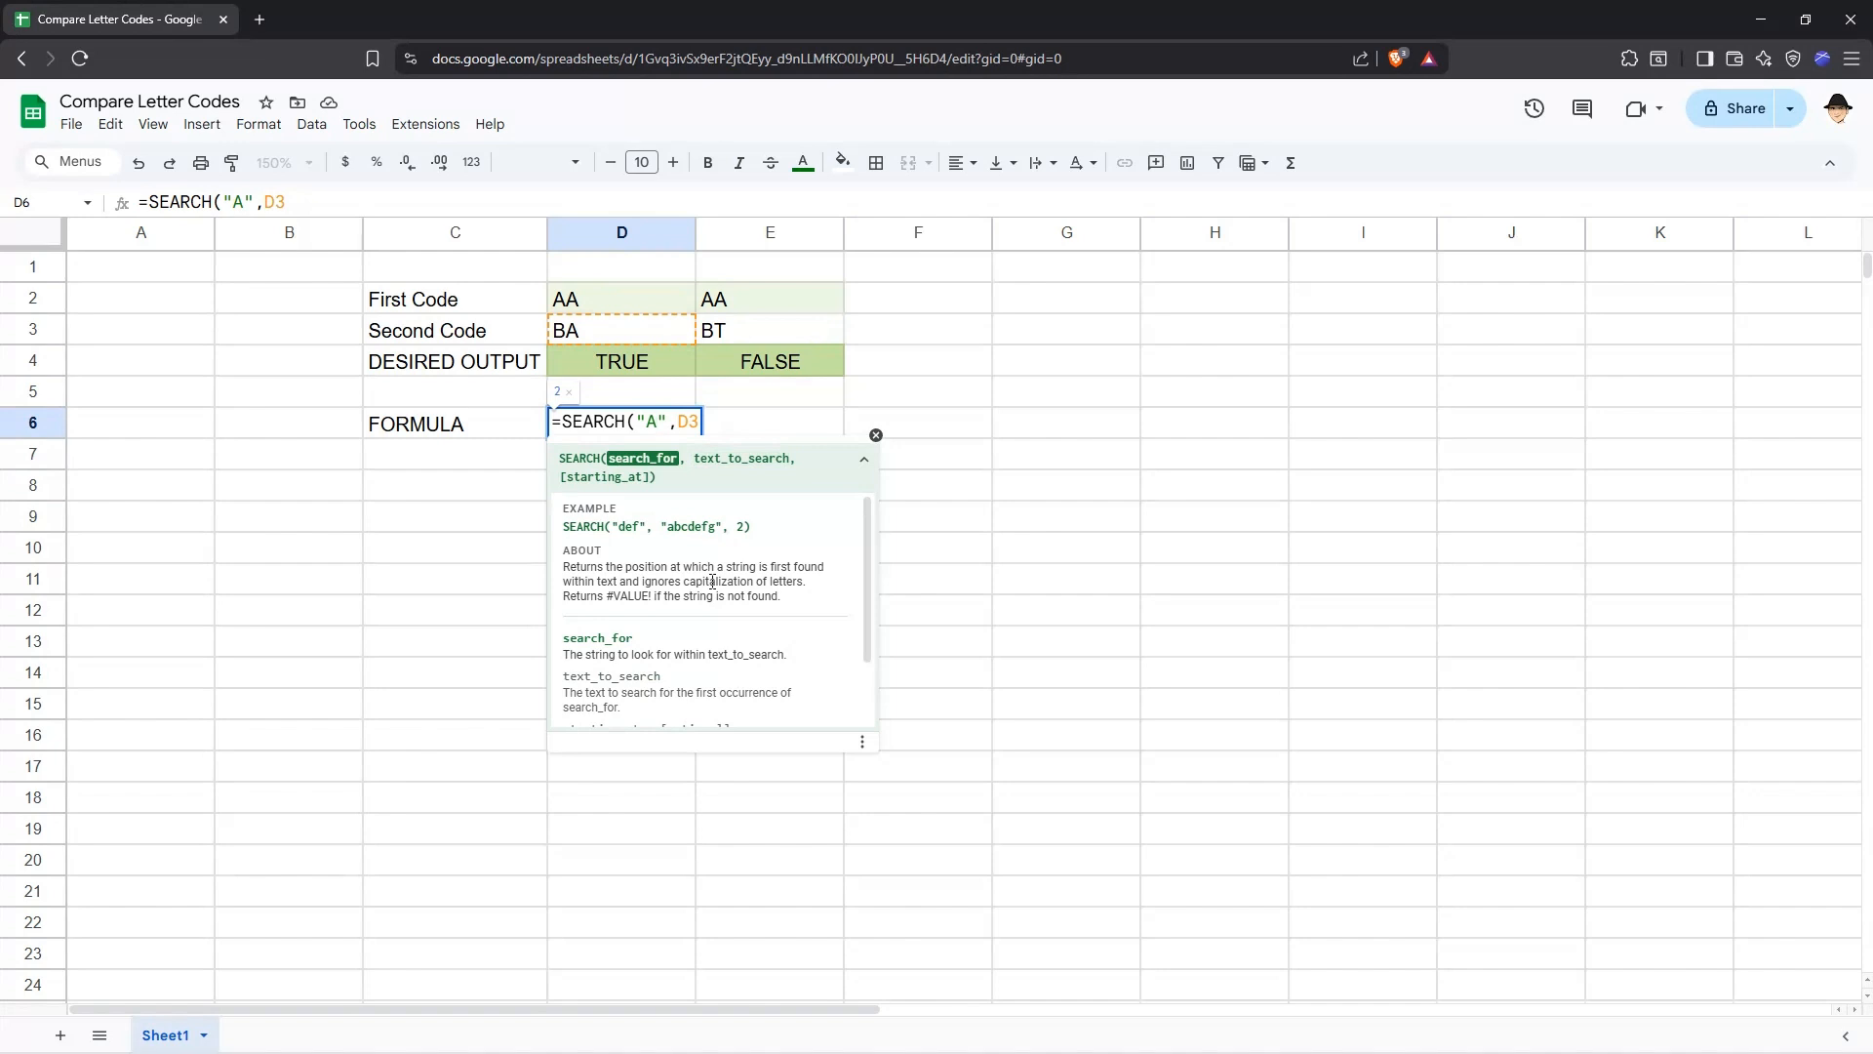
pyautogui.press('Escape')
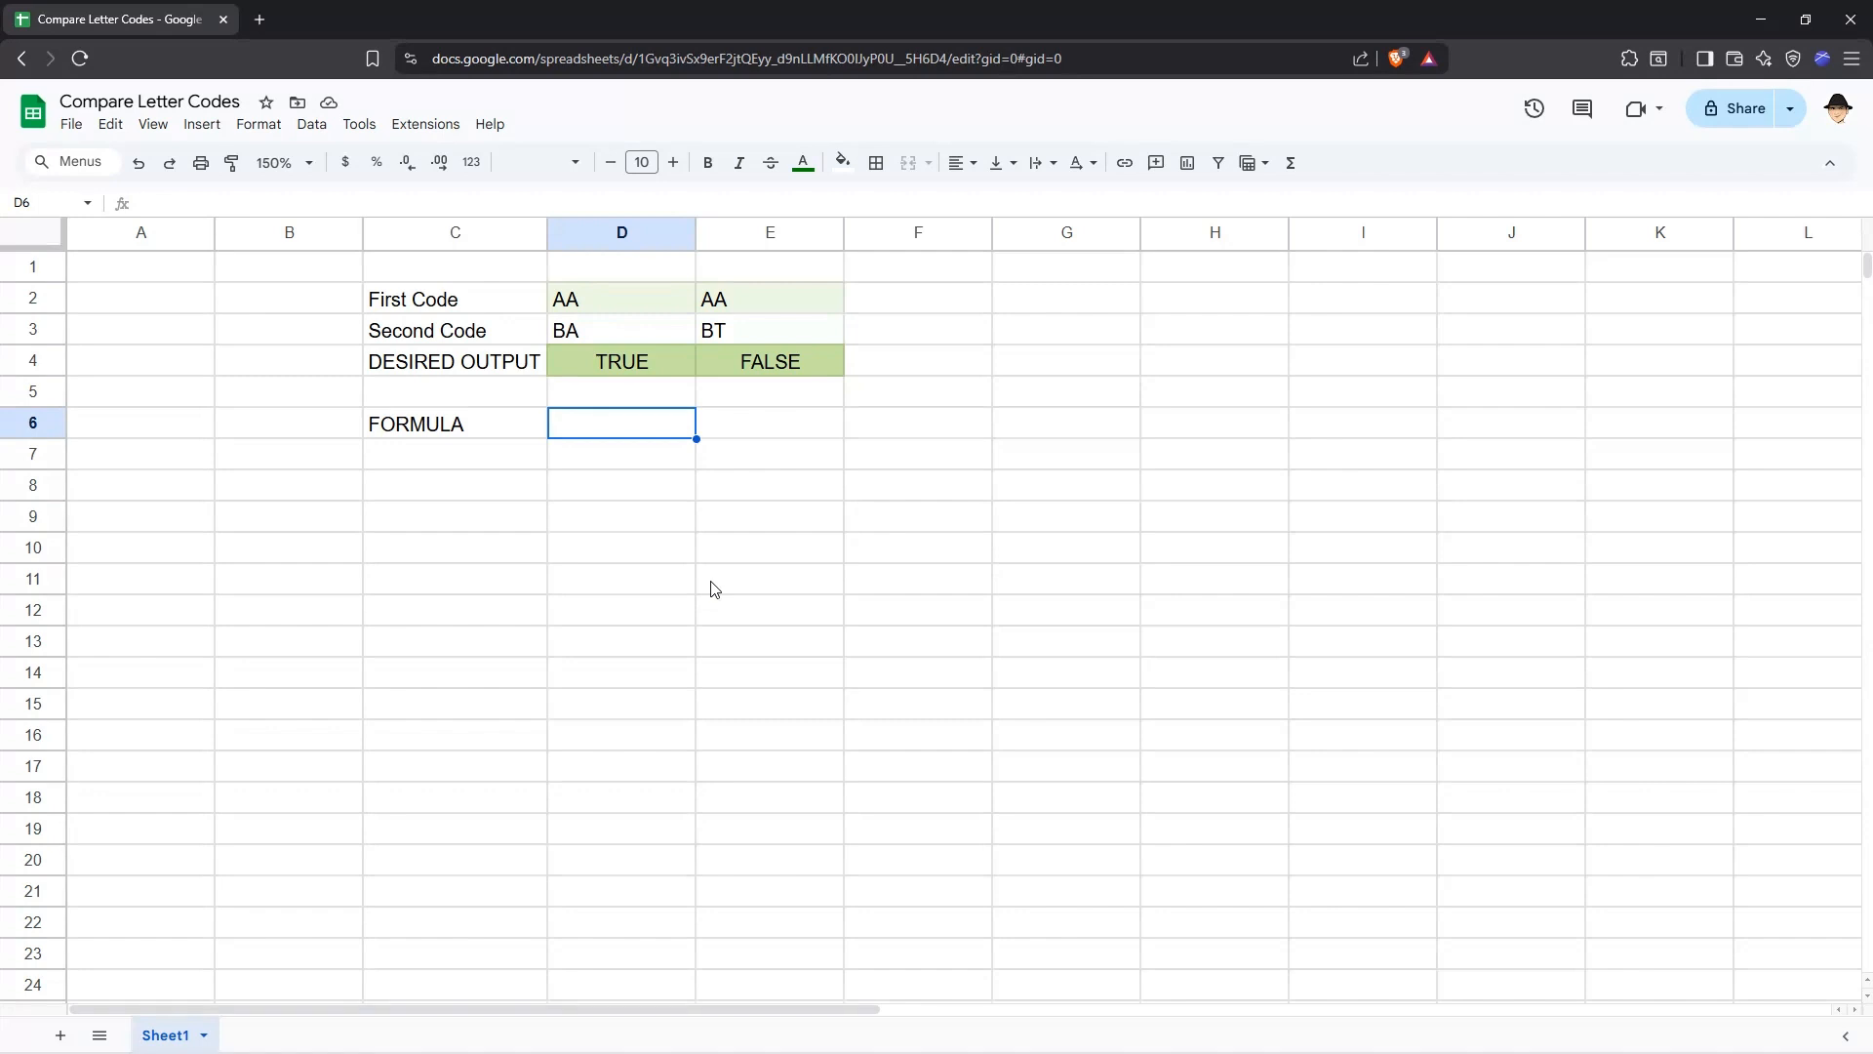
# Start a MAP formula in D6 whose first argument is SEQUENCE(LEN(D2)).
pyautogui.write('=MAP(')
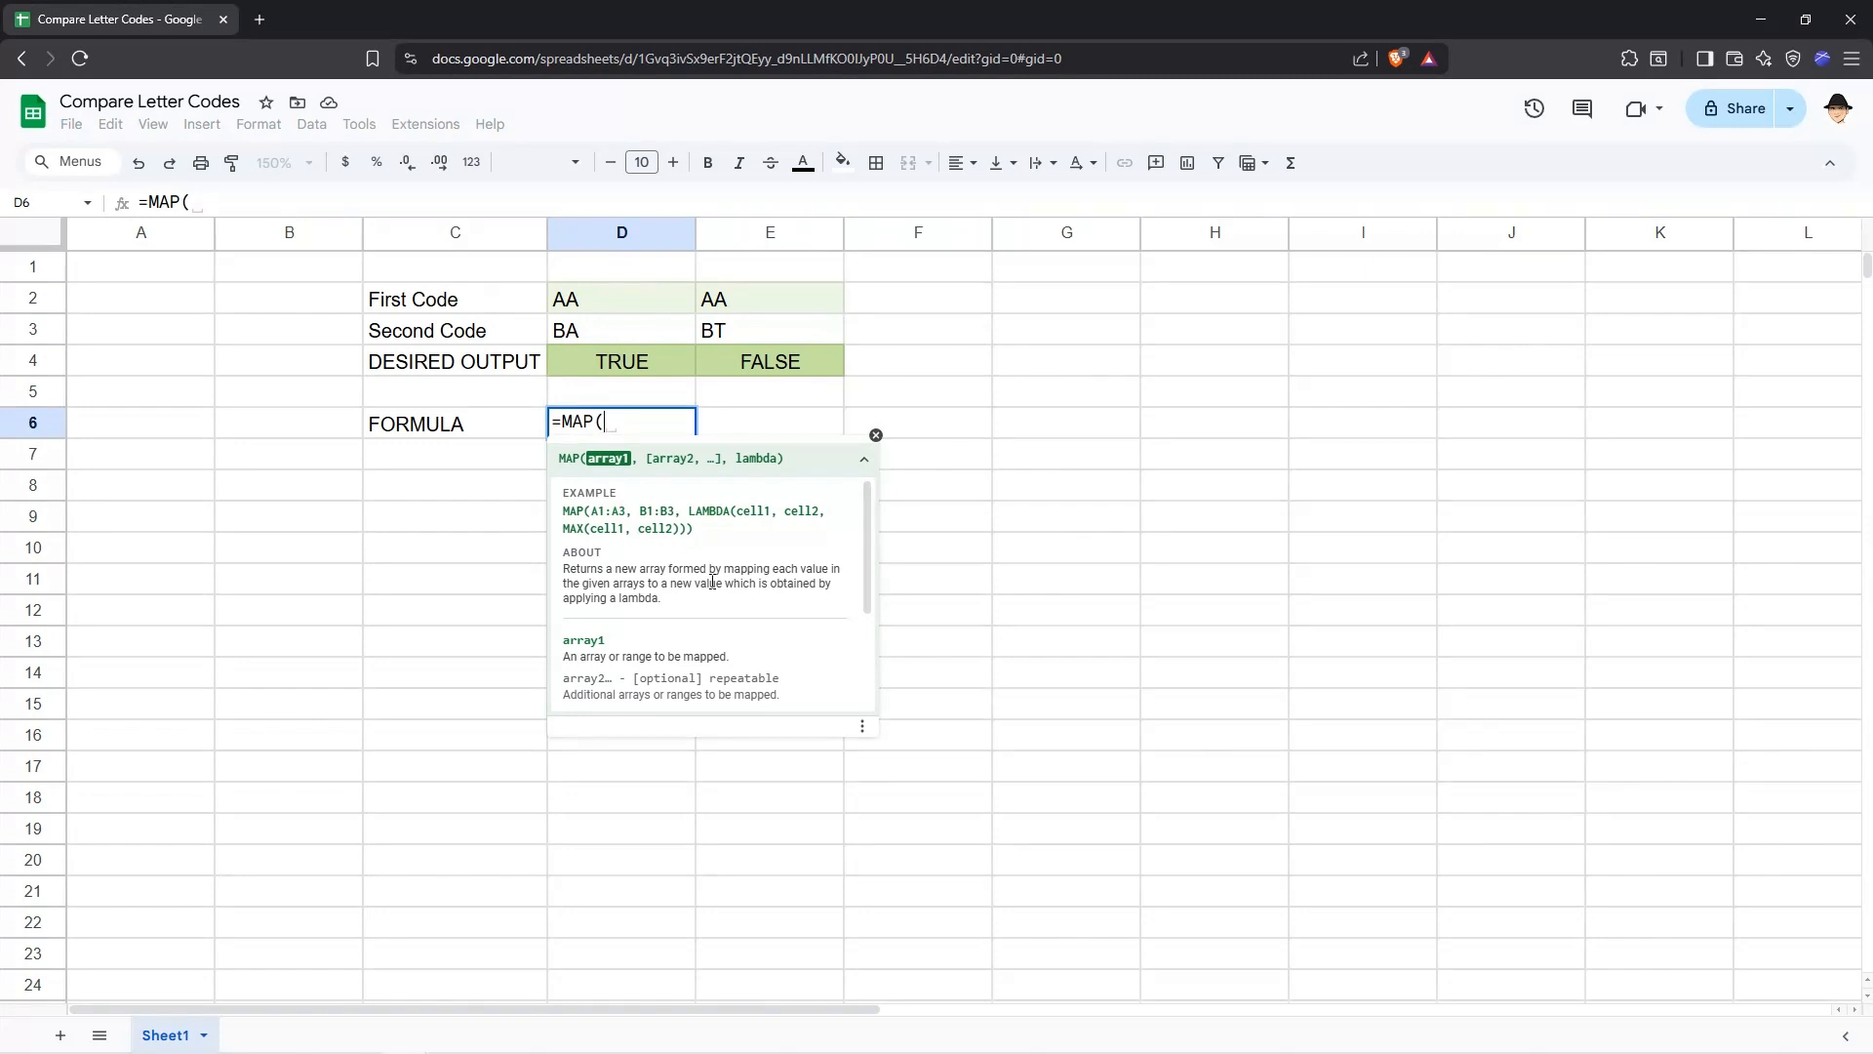
pyautogui.write('SEQUENCE(')
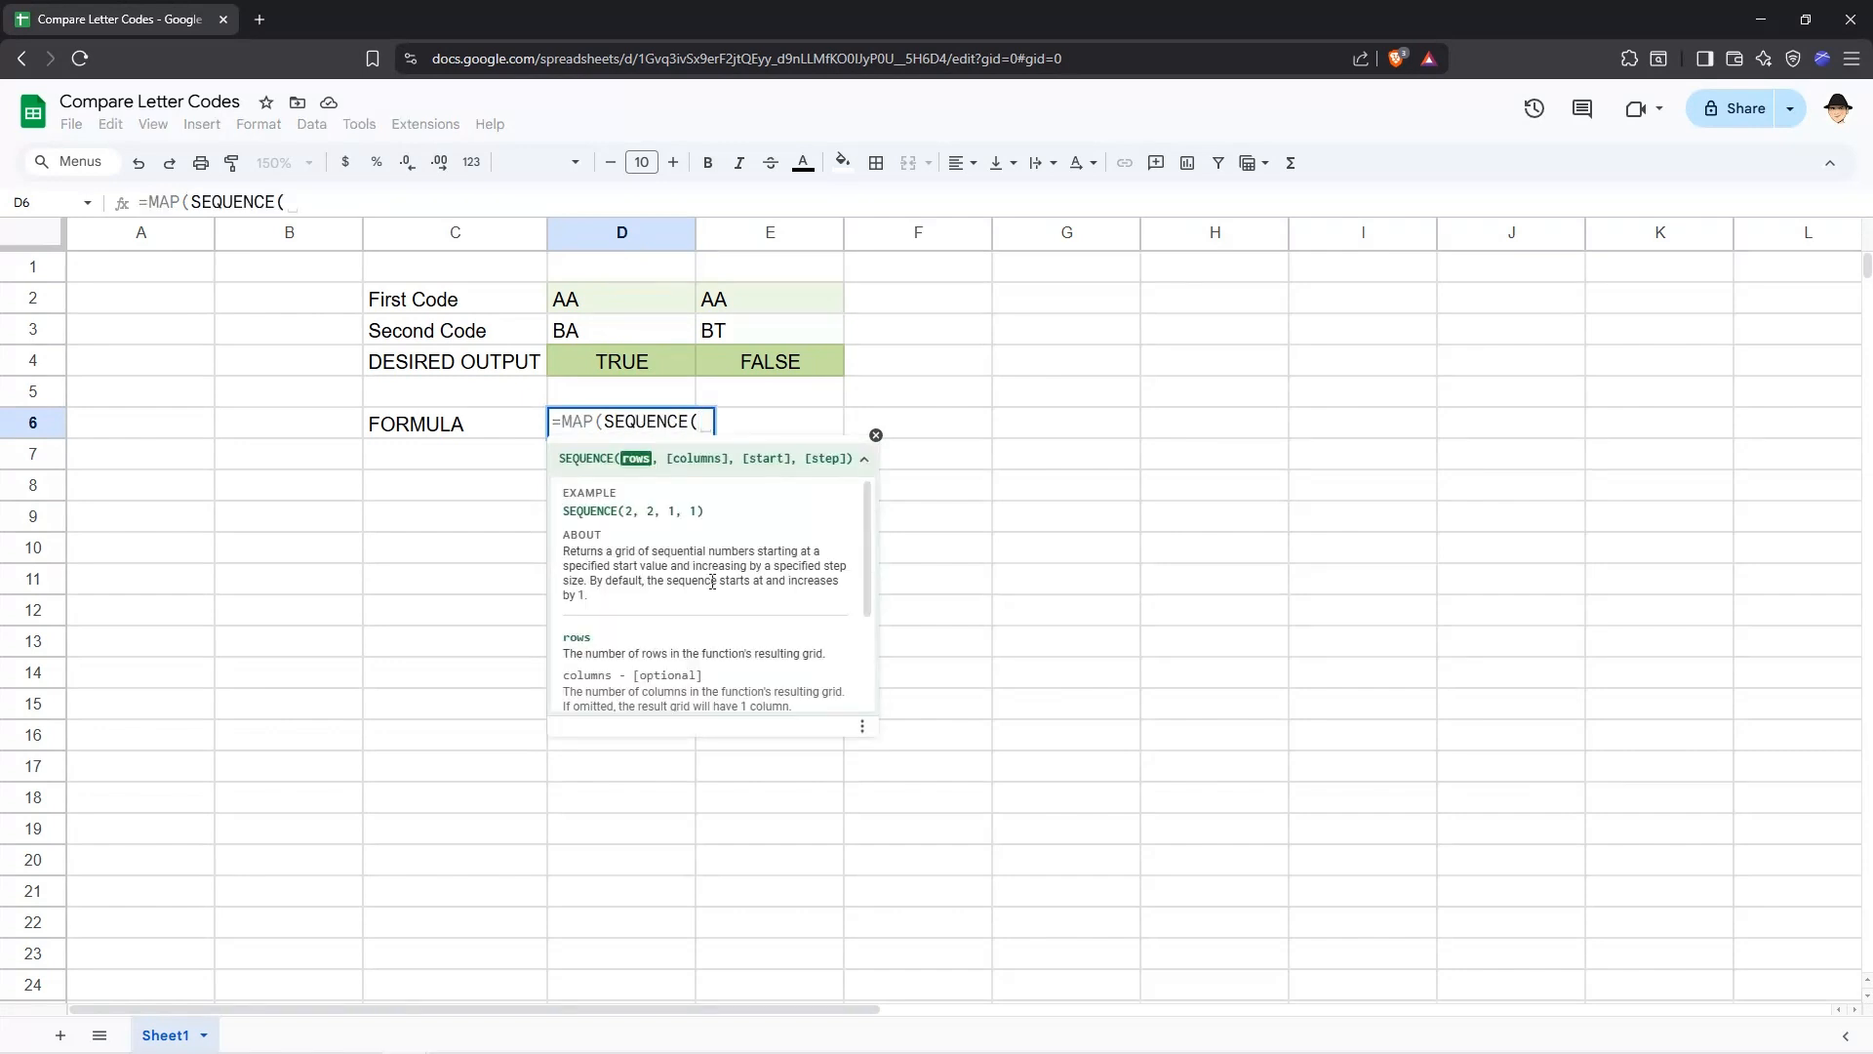
pyautogui.write('L')
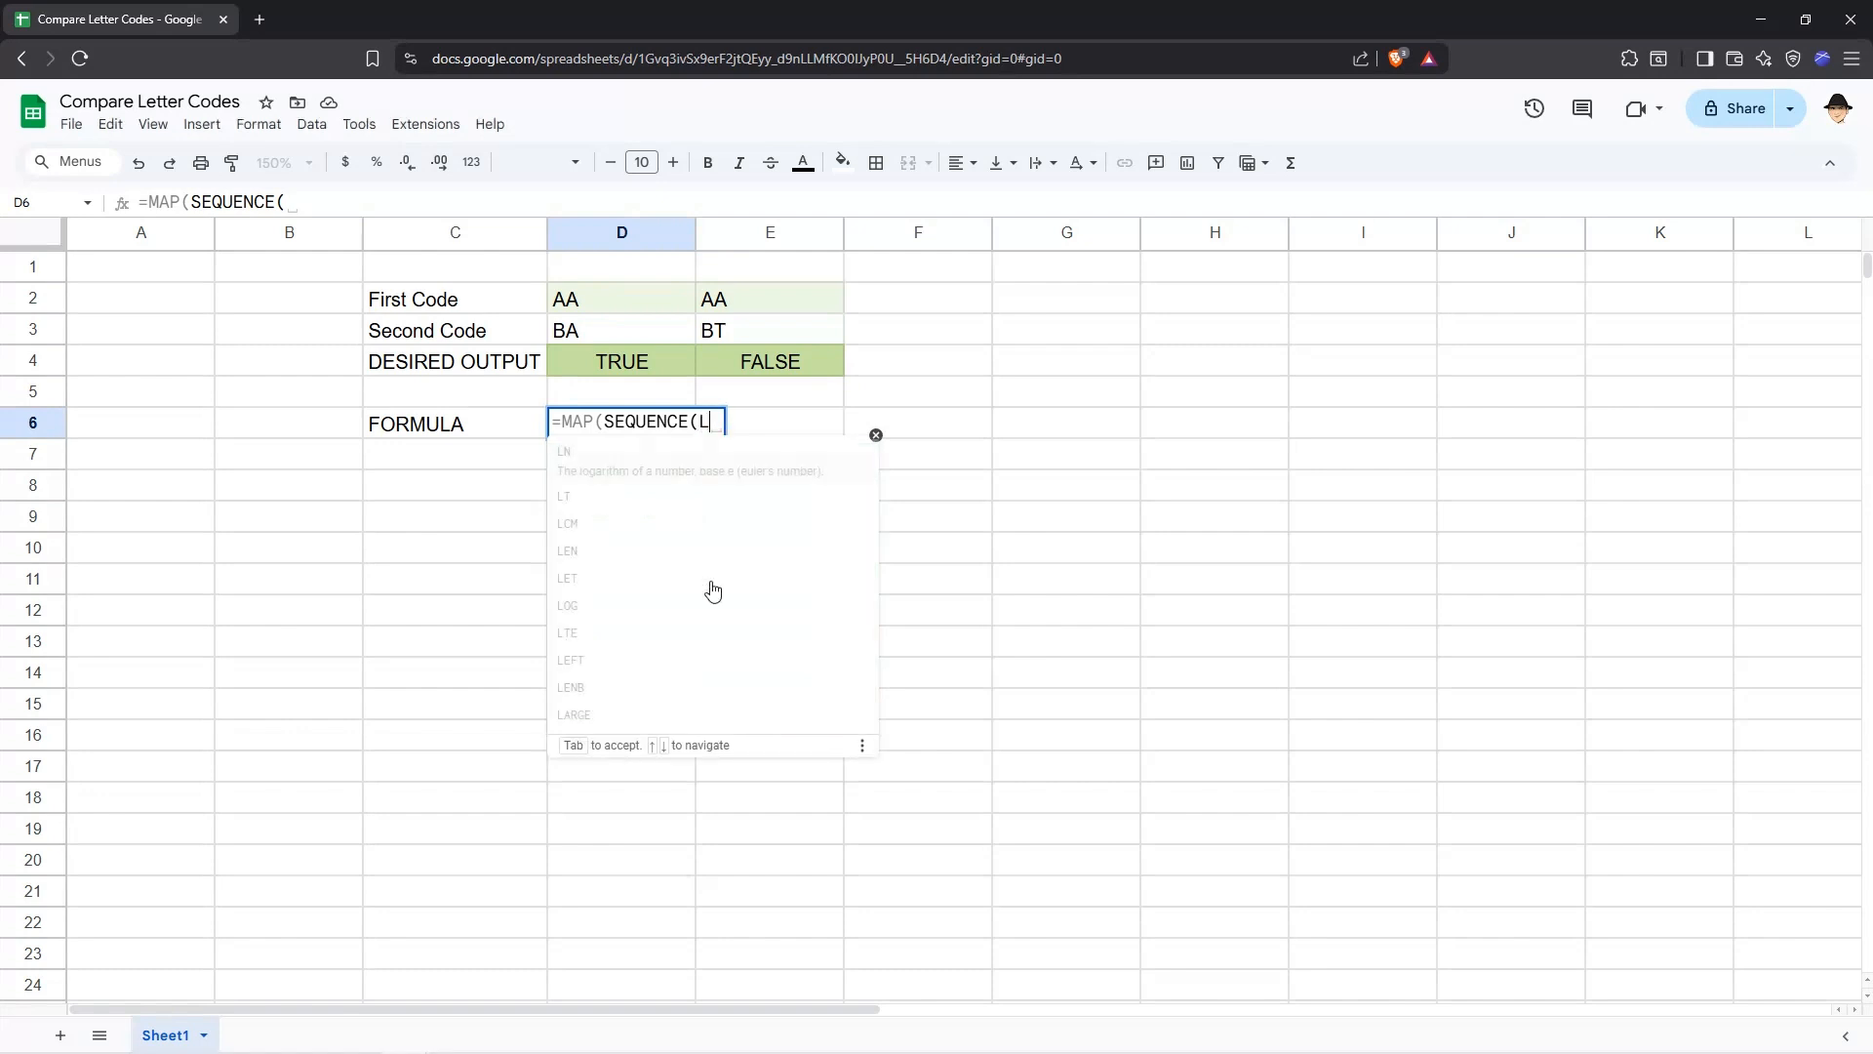
pyautogui.write('EN(D2')
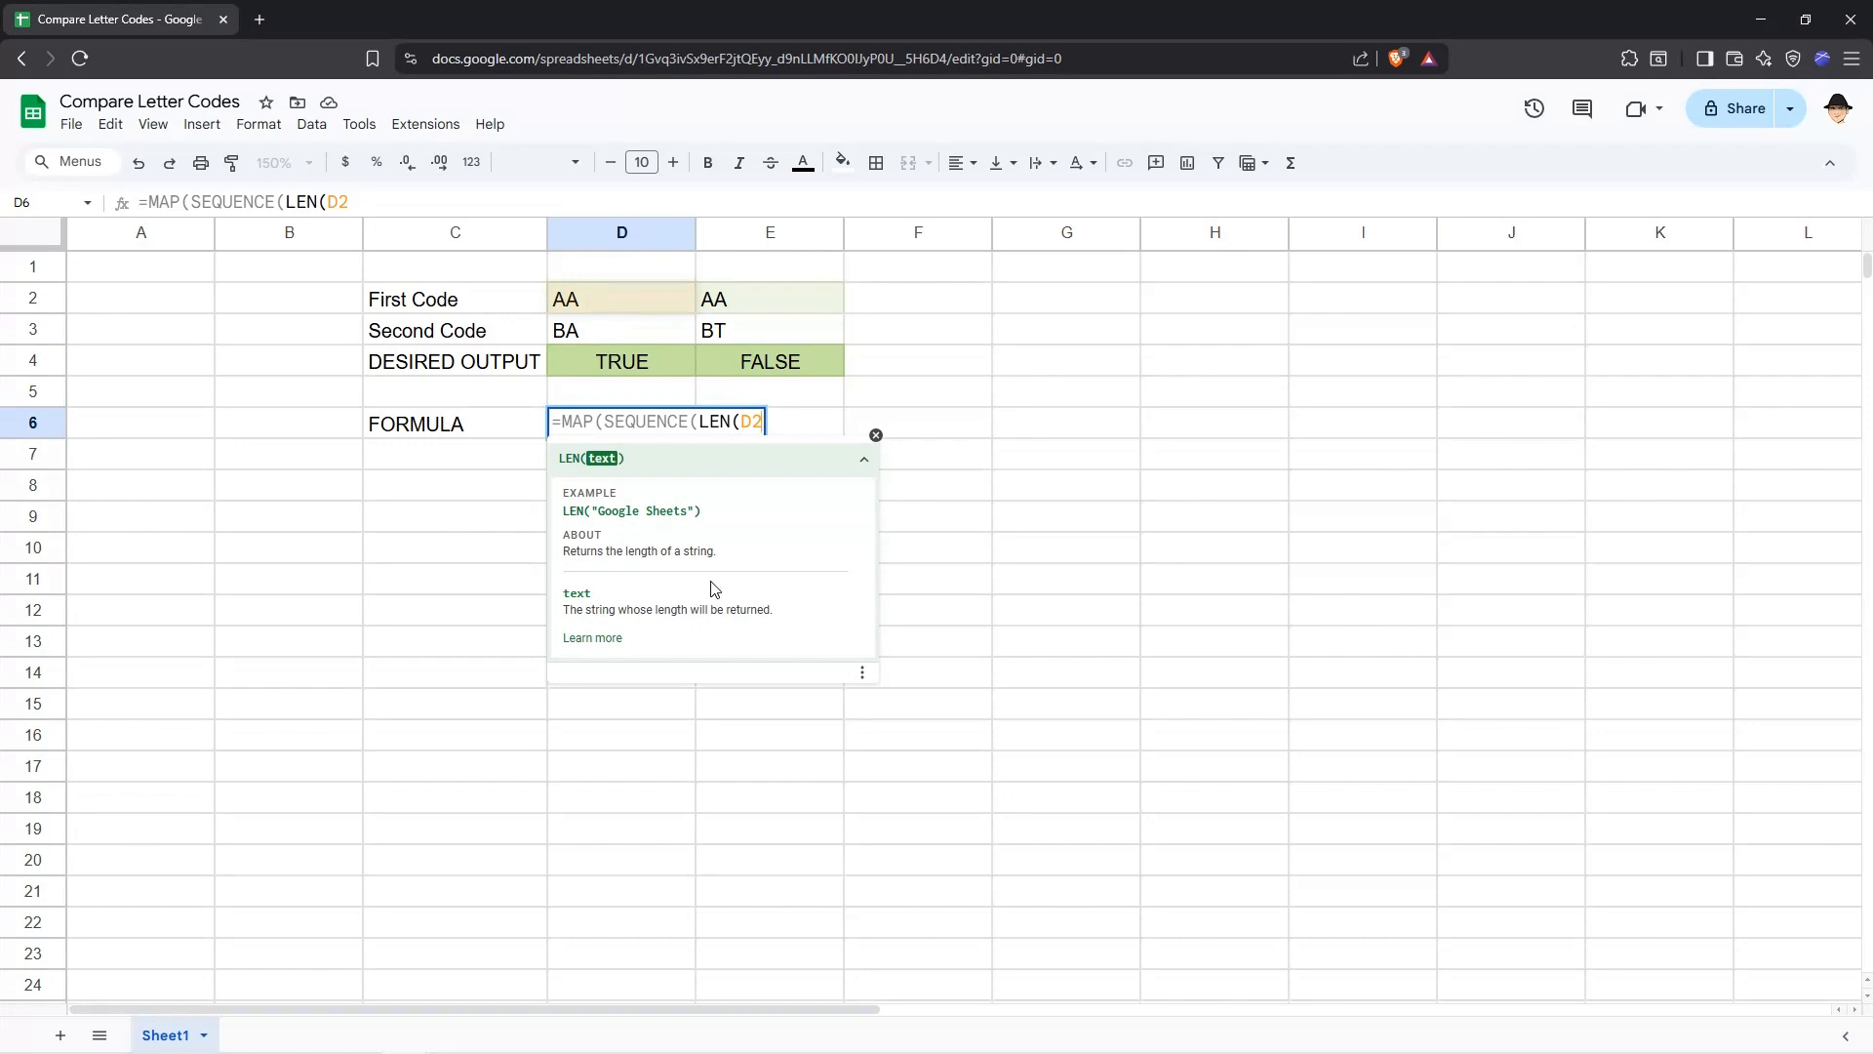
pyautogui.write(')')
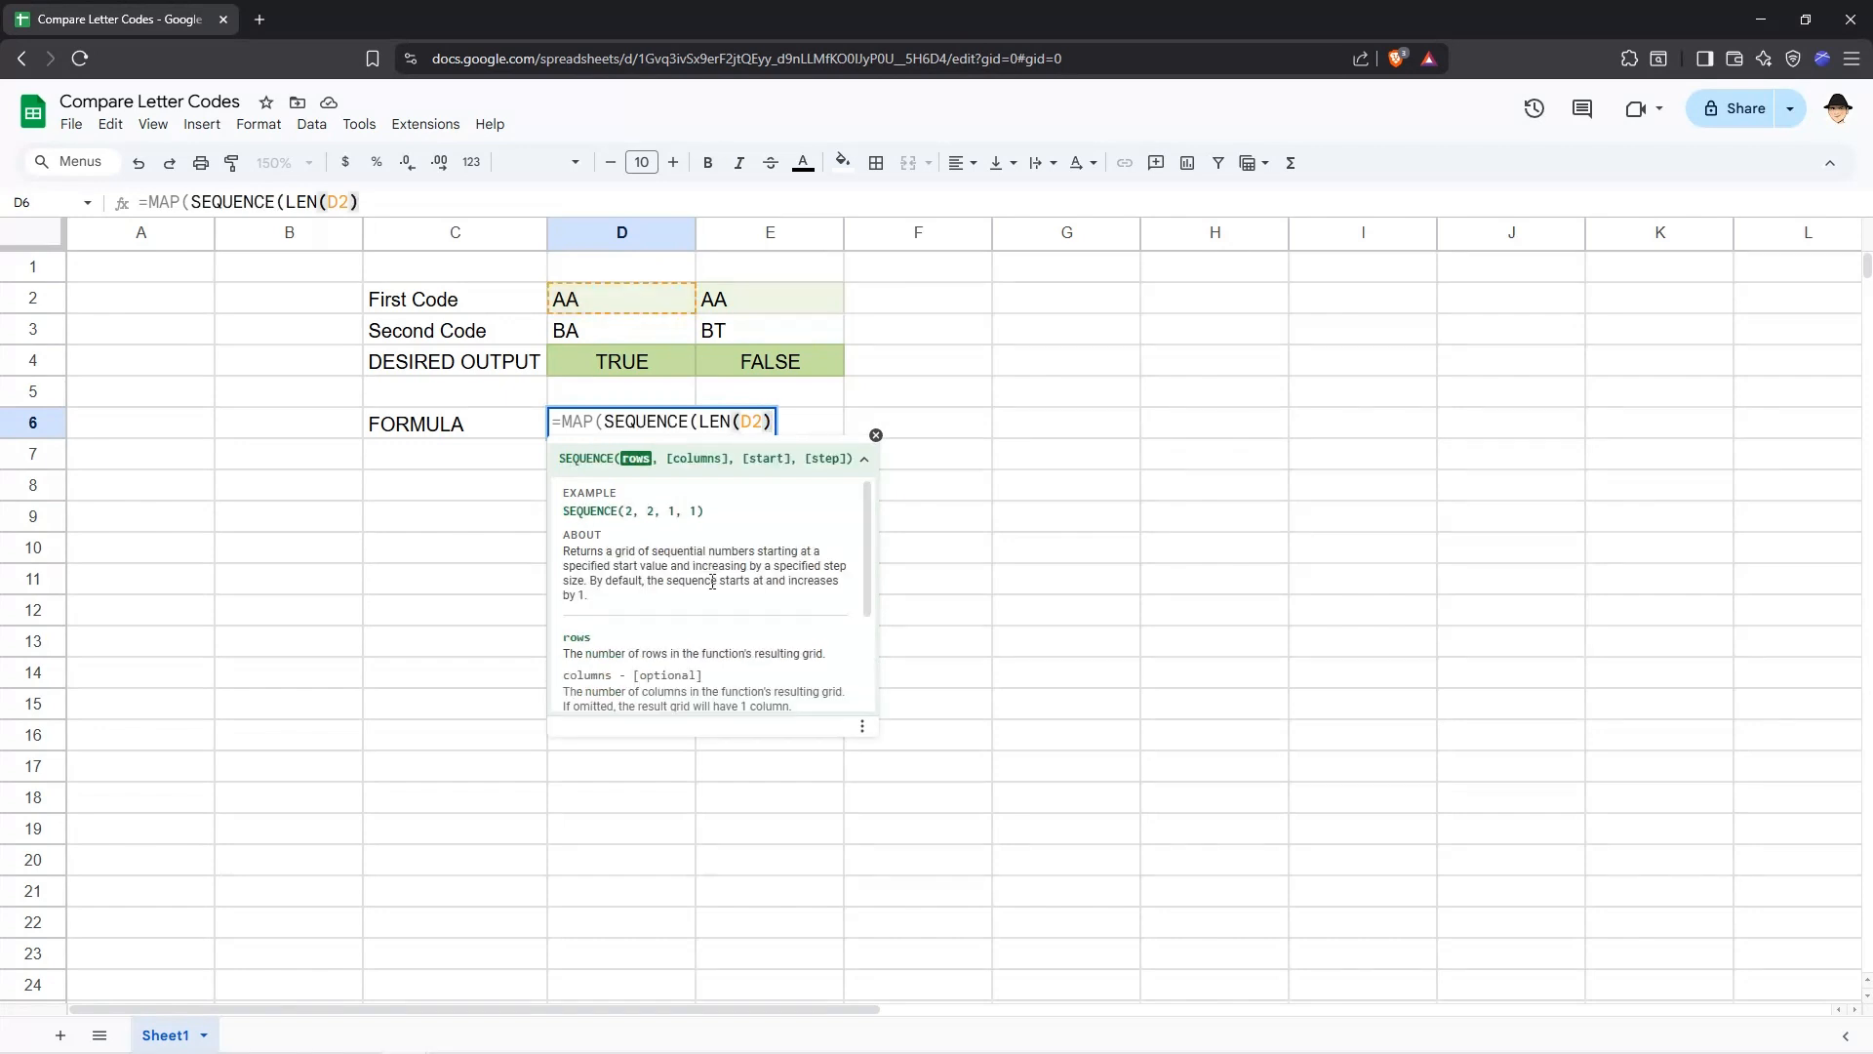
pyautogui.write('),LAMBDF')
# Complete the D6 formula with LAMBDA(letter,MID(D2,letter,1)) so it returns each letter of D2, and confirm it.
pyautogui.press('BackSpace')
pyautogui.write('A(coun')
pyautogui.write('t')
pyautogui.press('BackSpace')
pyautogui.press('BackSpace')
pyautogui.press('BackSpace')
pyautogui.press('BackSpace')
pyautogui.press('BackSpace')
pyautogui.write('letter,')
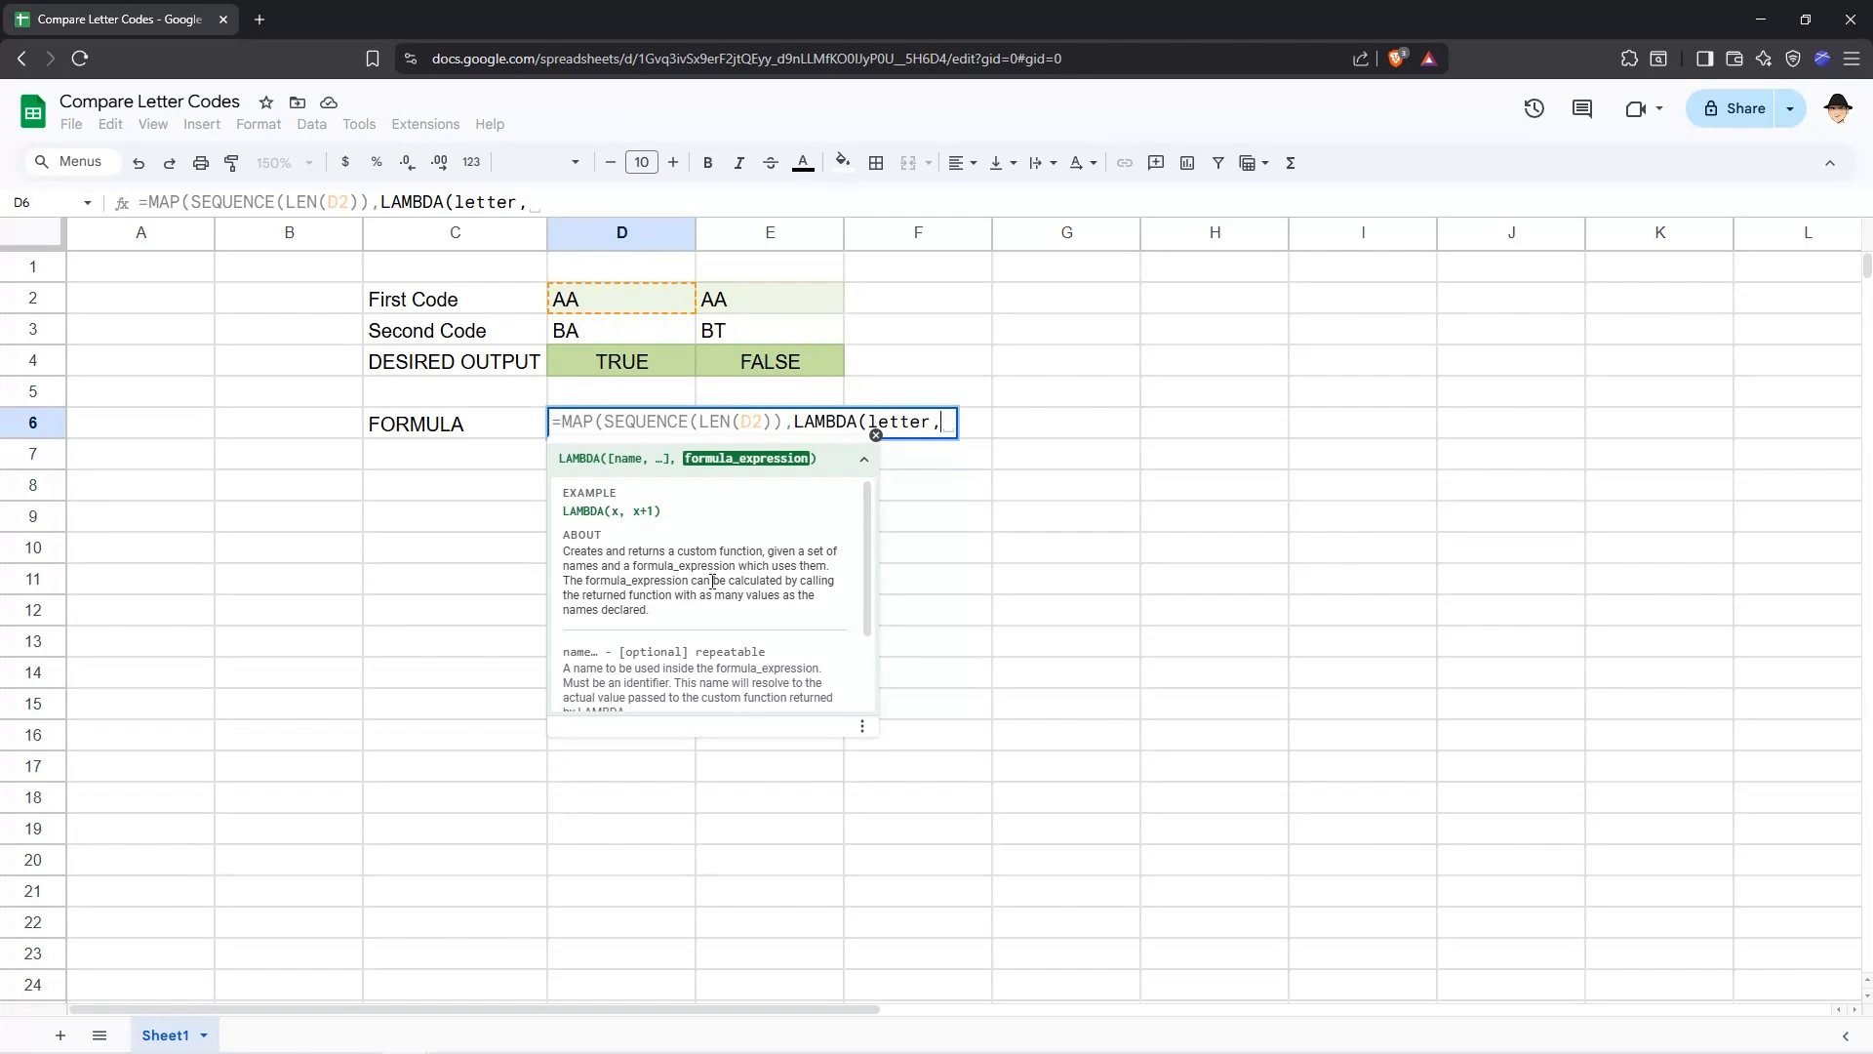
pyautogui.write('MID(')
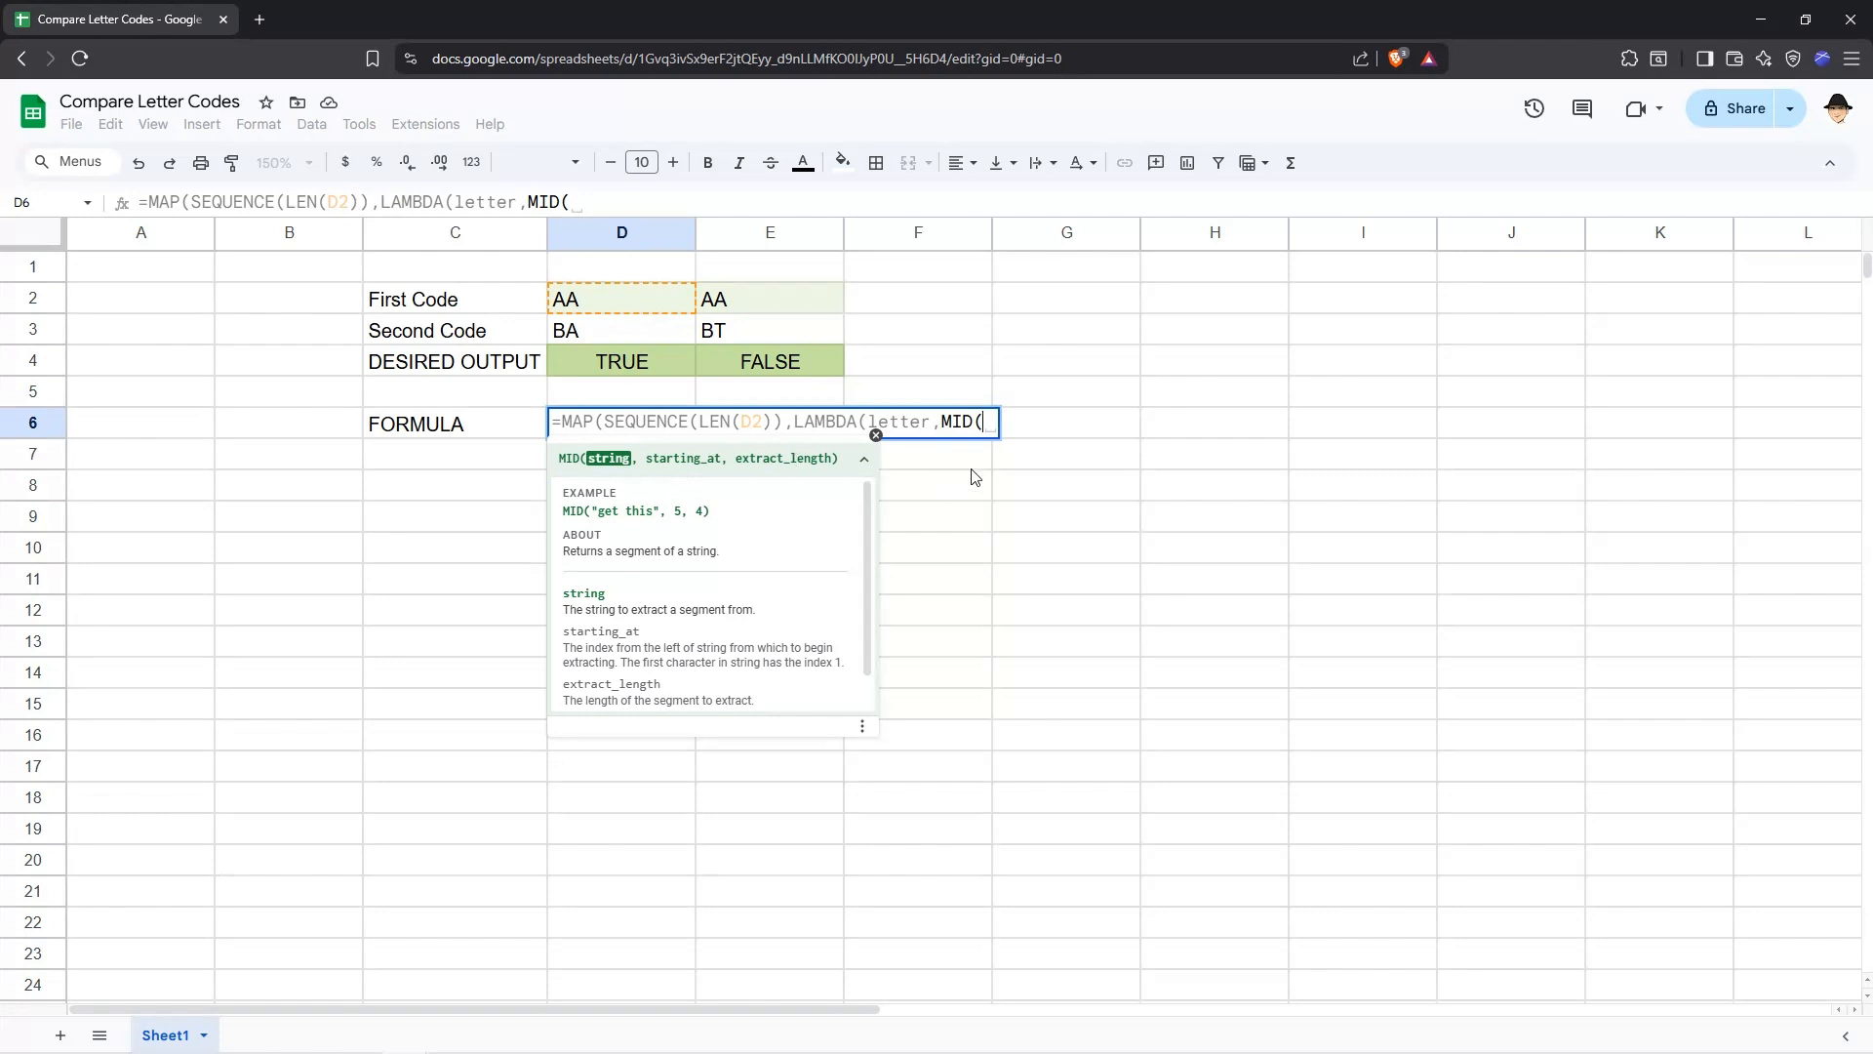
pyautogui.write('D2,')
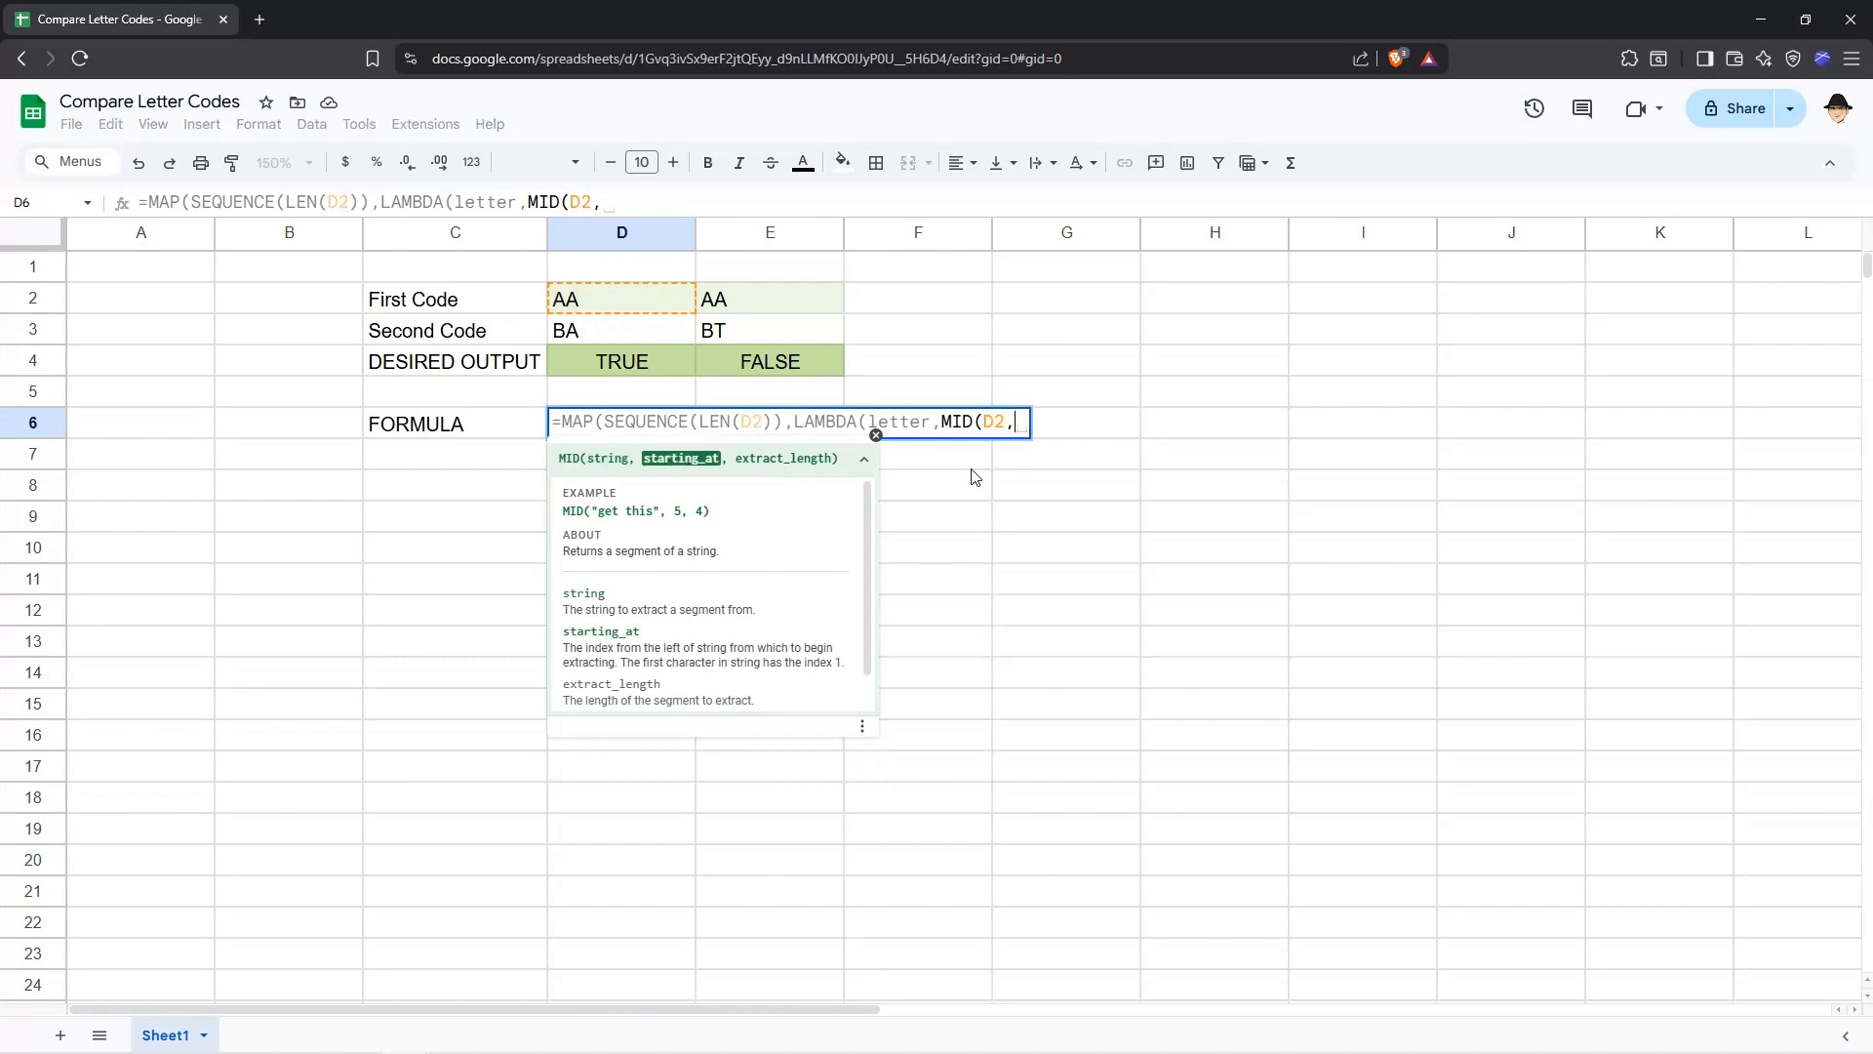
pyautogui.write('letter')
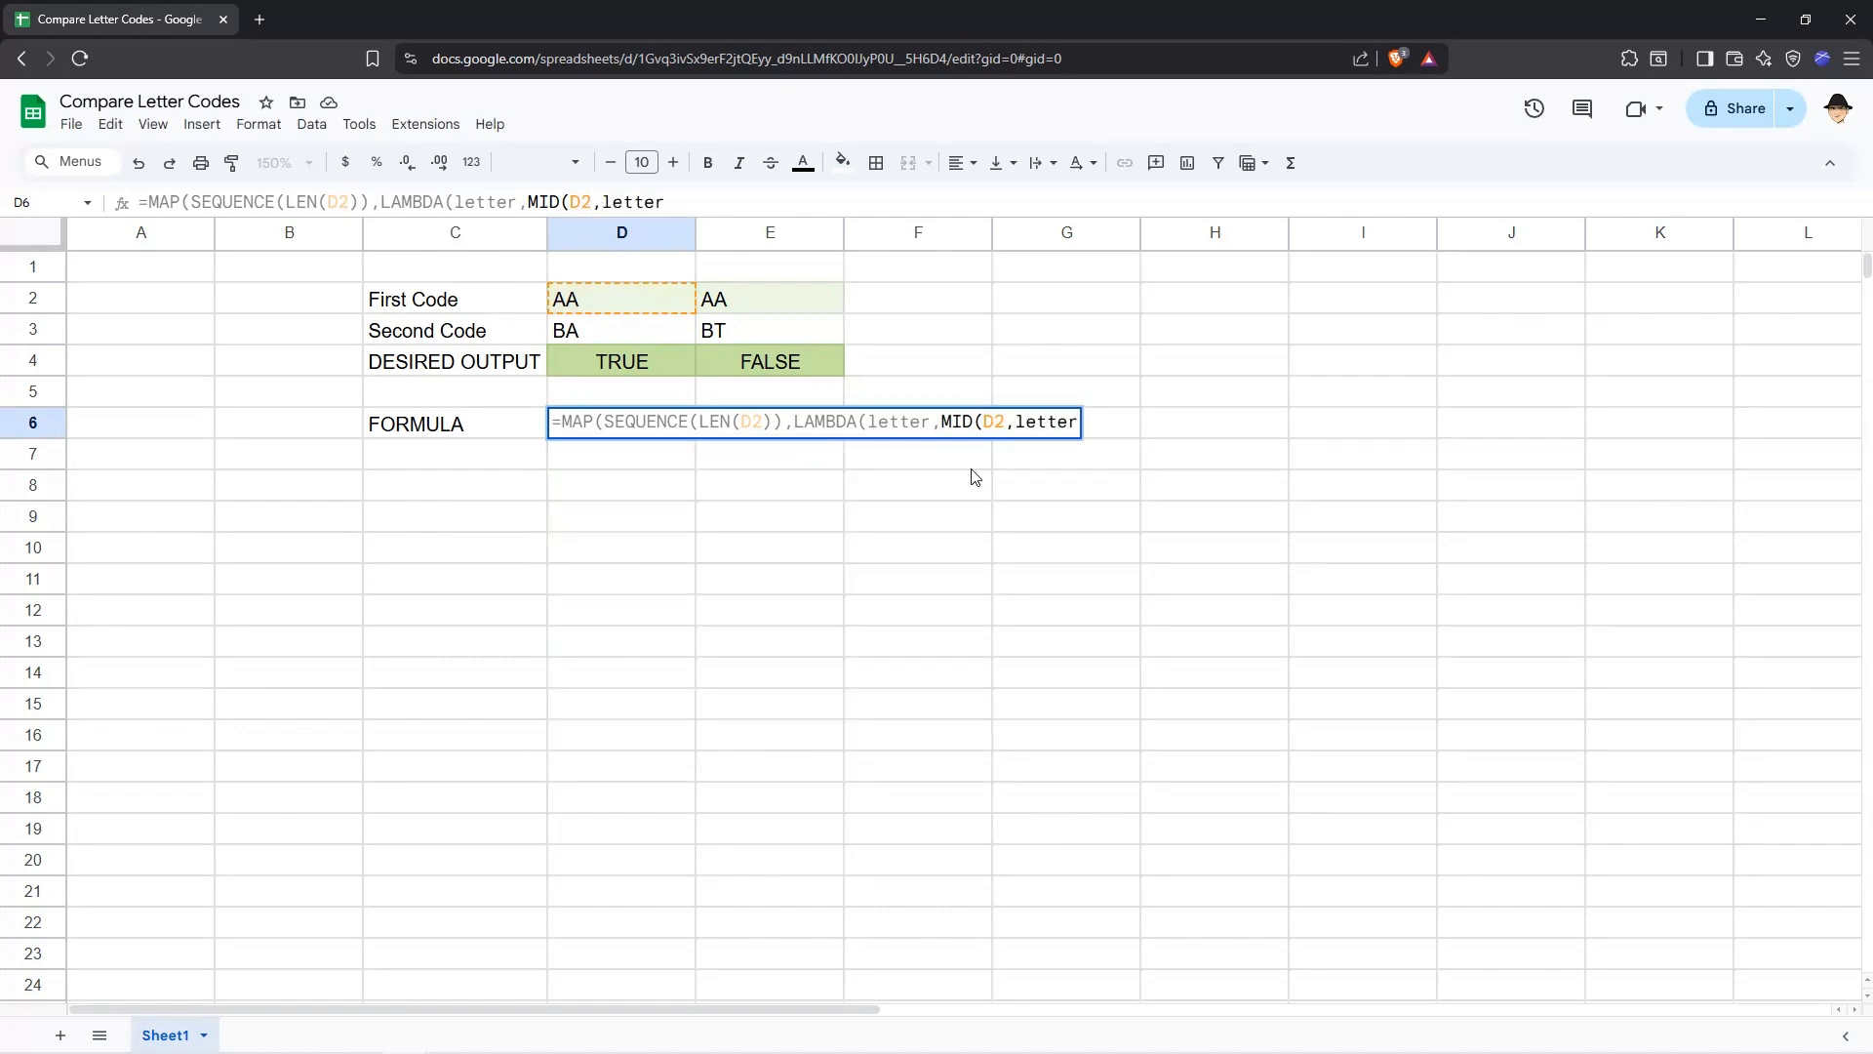
pyautogui.write(',1')
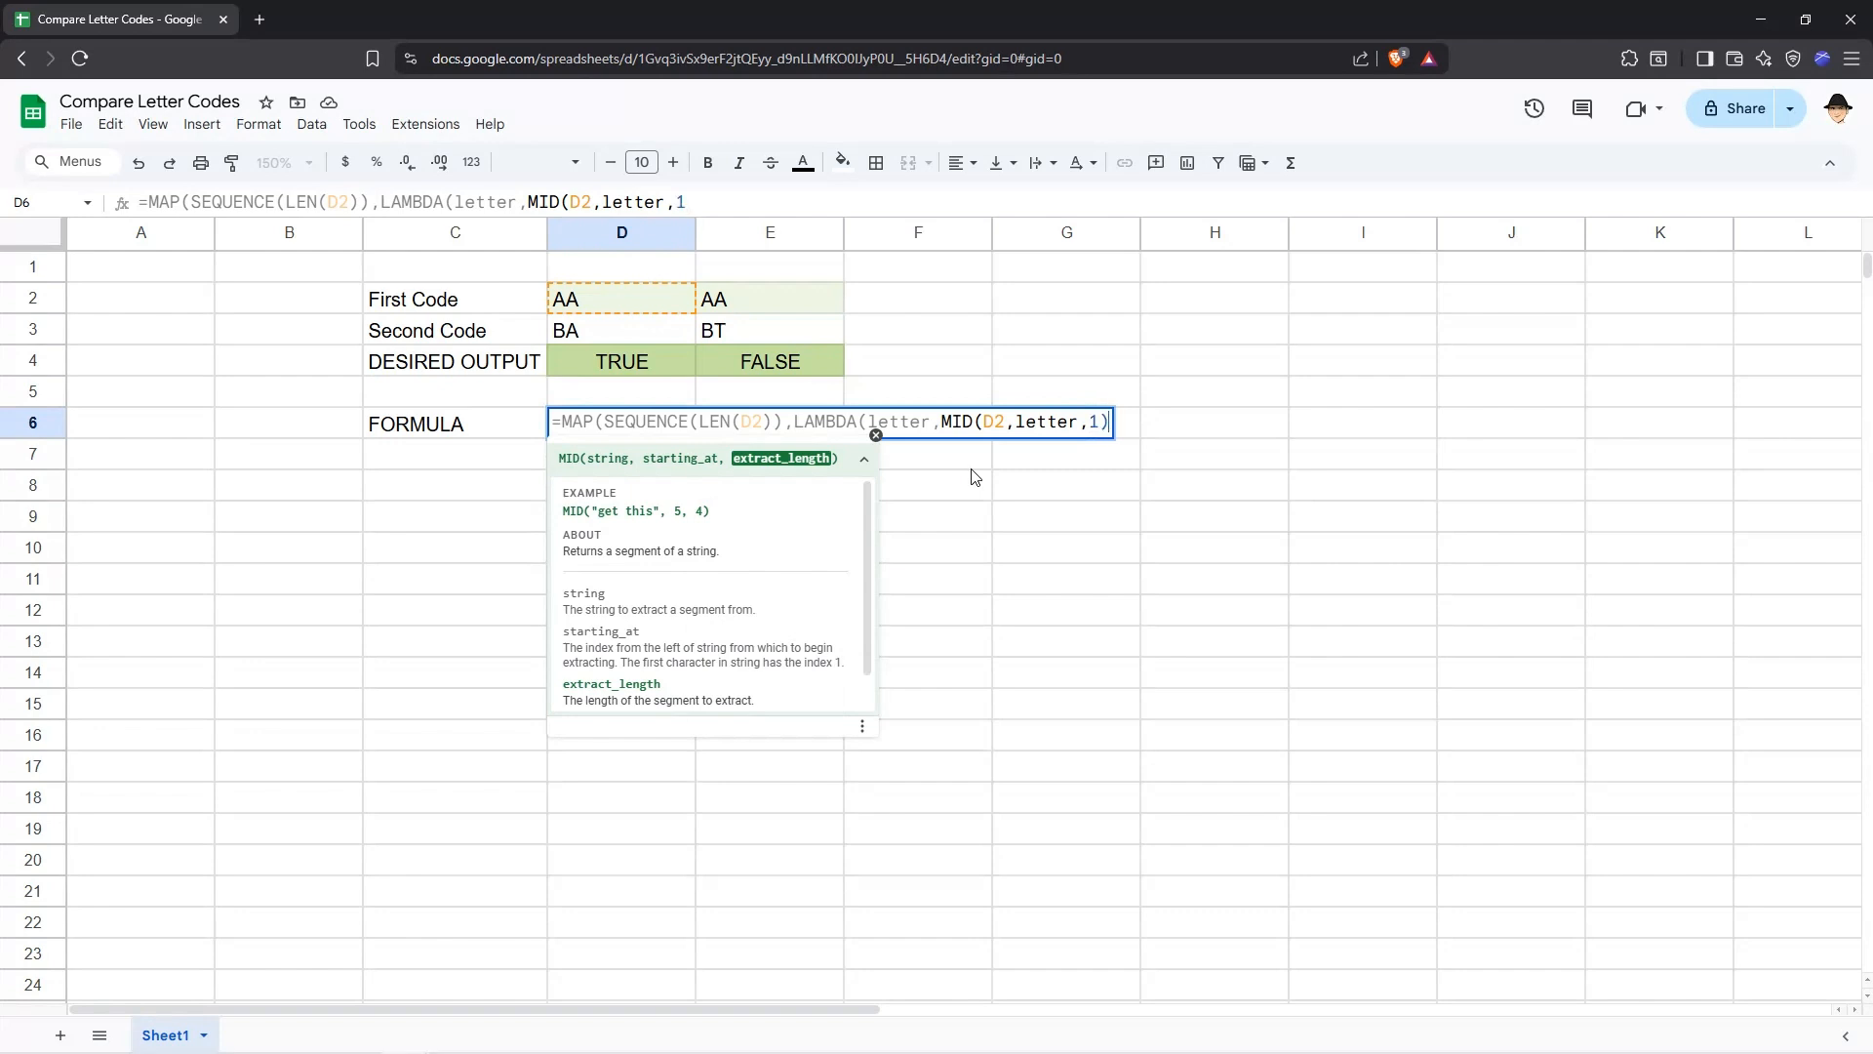
pyautogui.write(')')
pyautogui.press('Return')
pyautogui.press('Up')
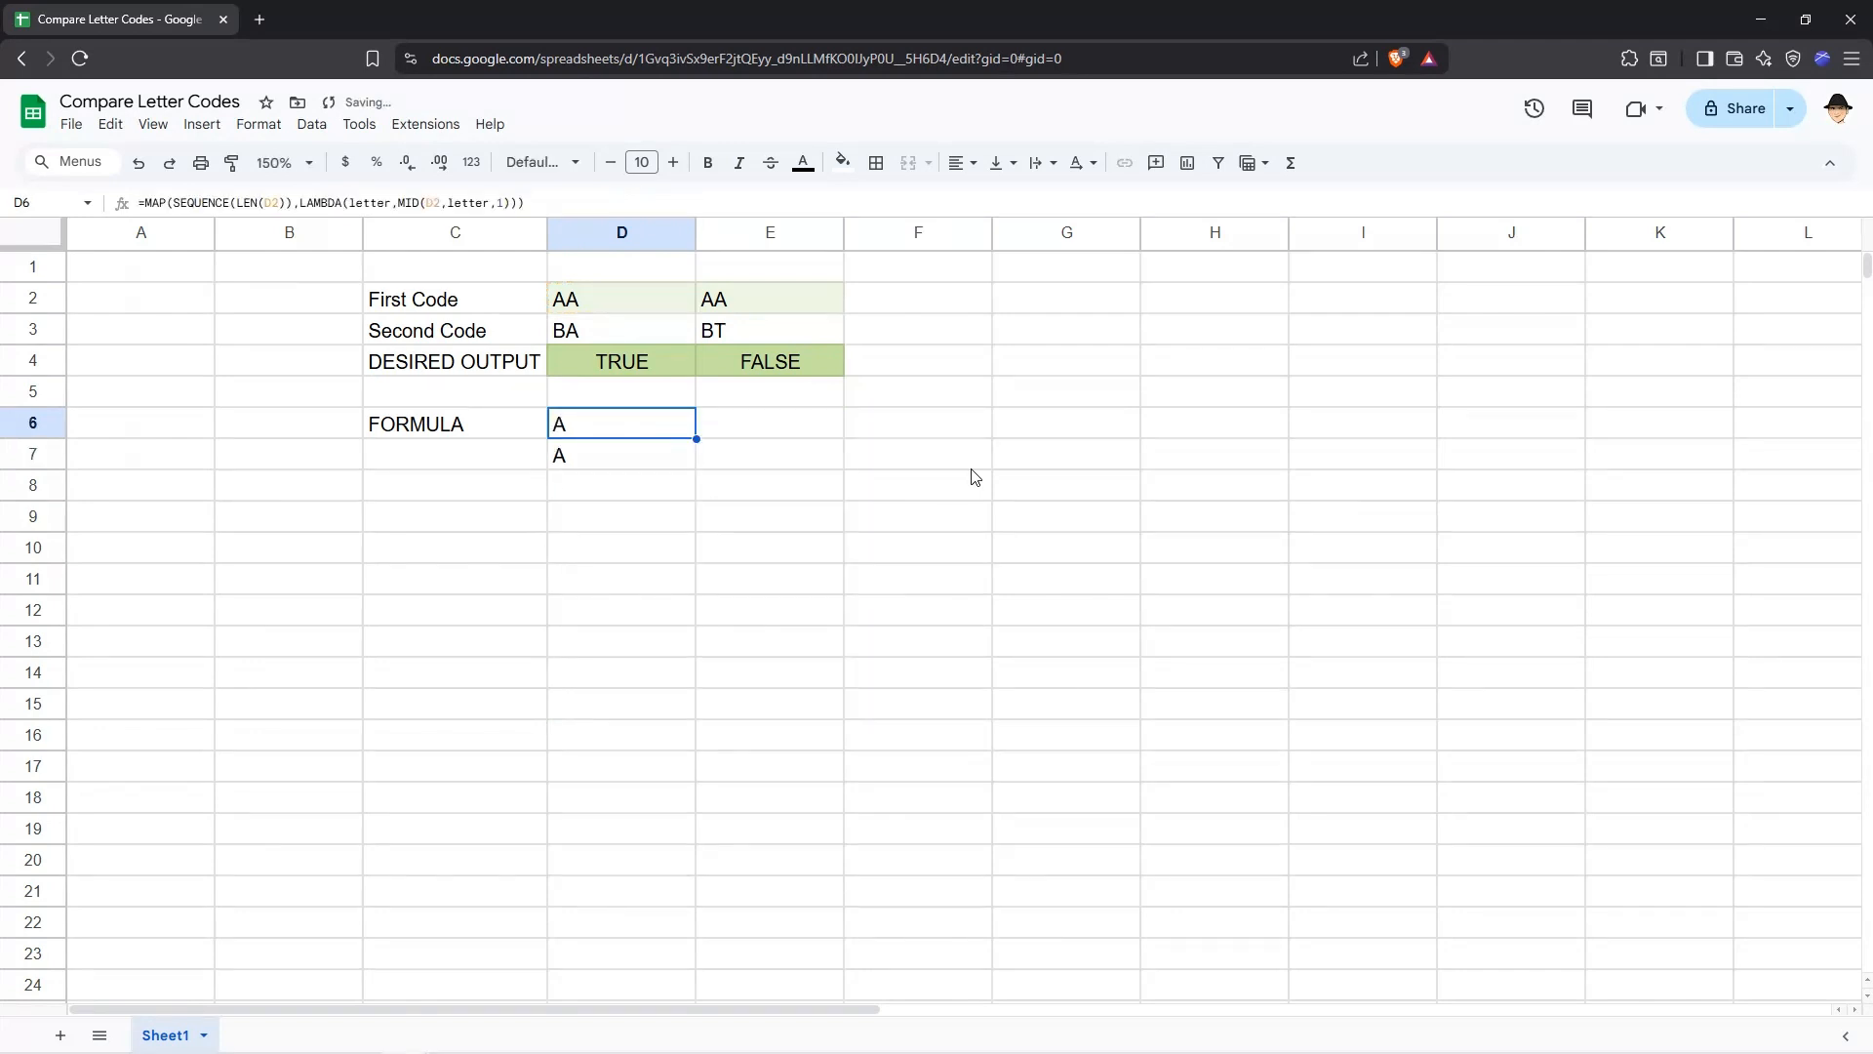
# Change the first code in D2 to AT.
pyautogui.click(649, 463)
pyautogui.click(632, 301)
pyautogui.press('F2')
pyautogui.press('BackSpace')
pyautogui.write('T')
pyautogui.press('Return')
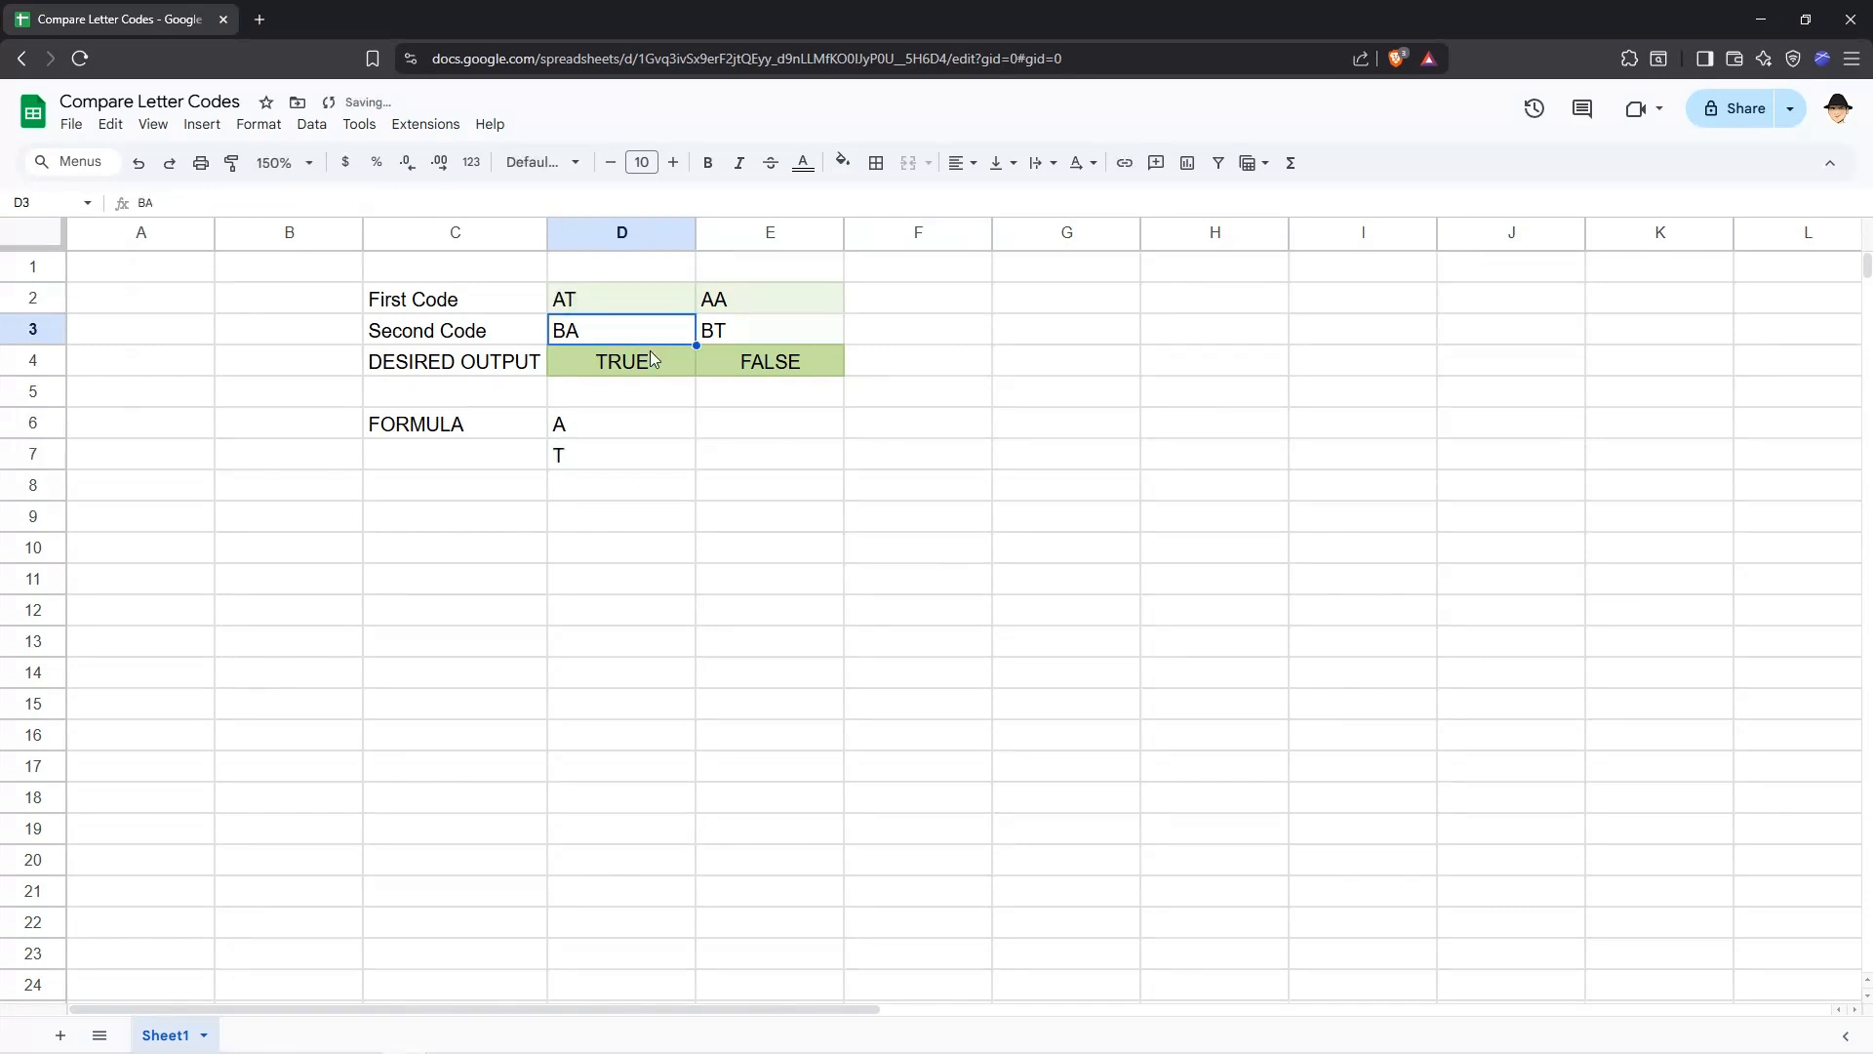
# Inspect the letters returned in D6 and D7 and the formula behind them.
pyautogui.click(598, 423)
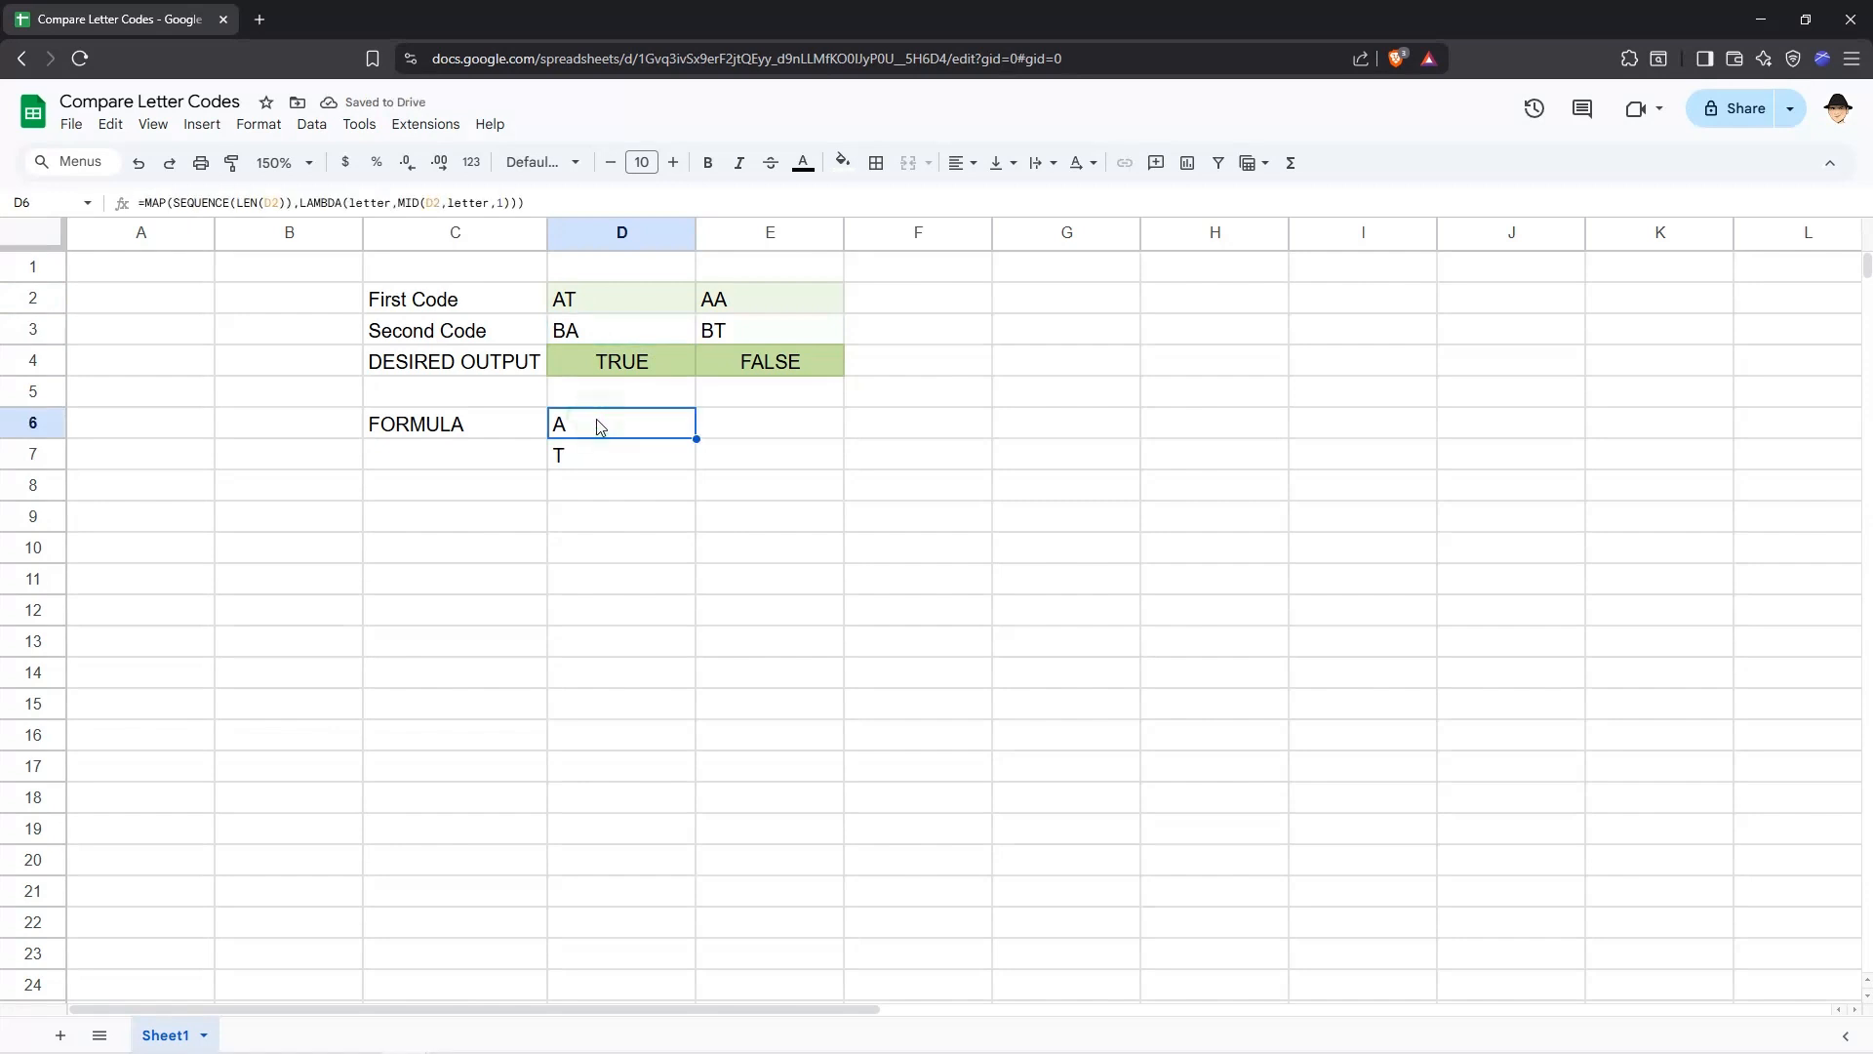
pyautogui.click(602, 456)
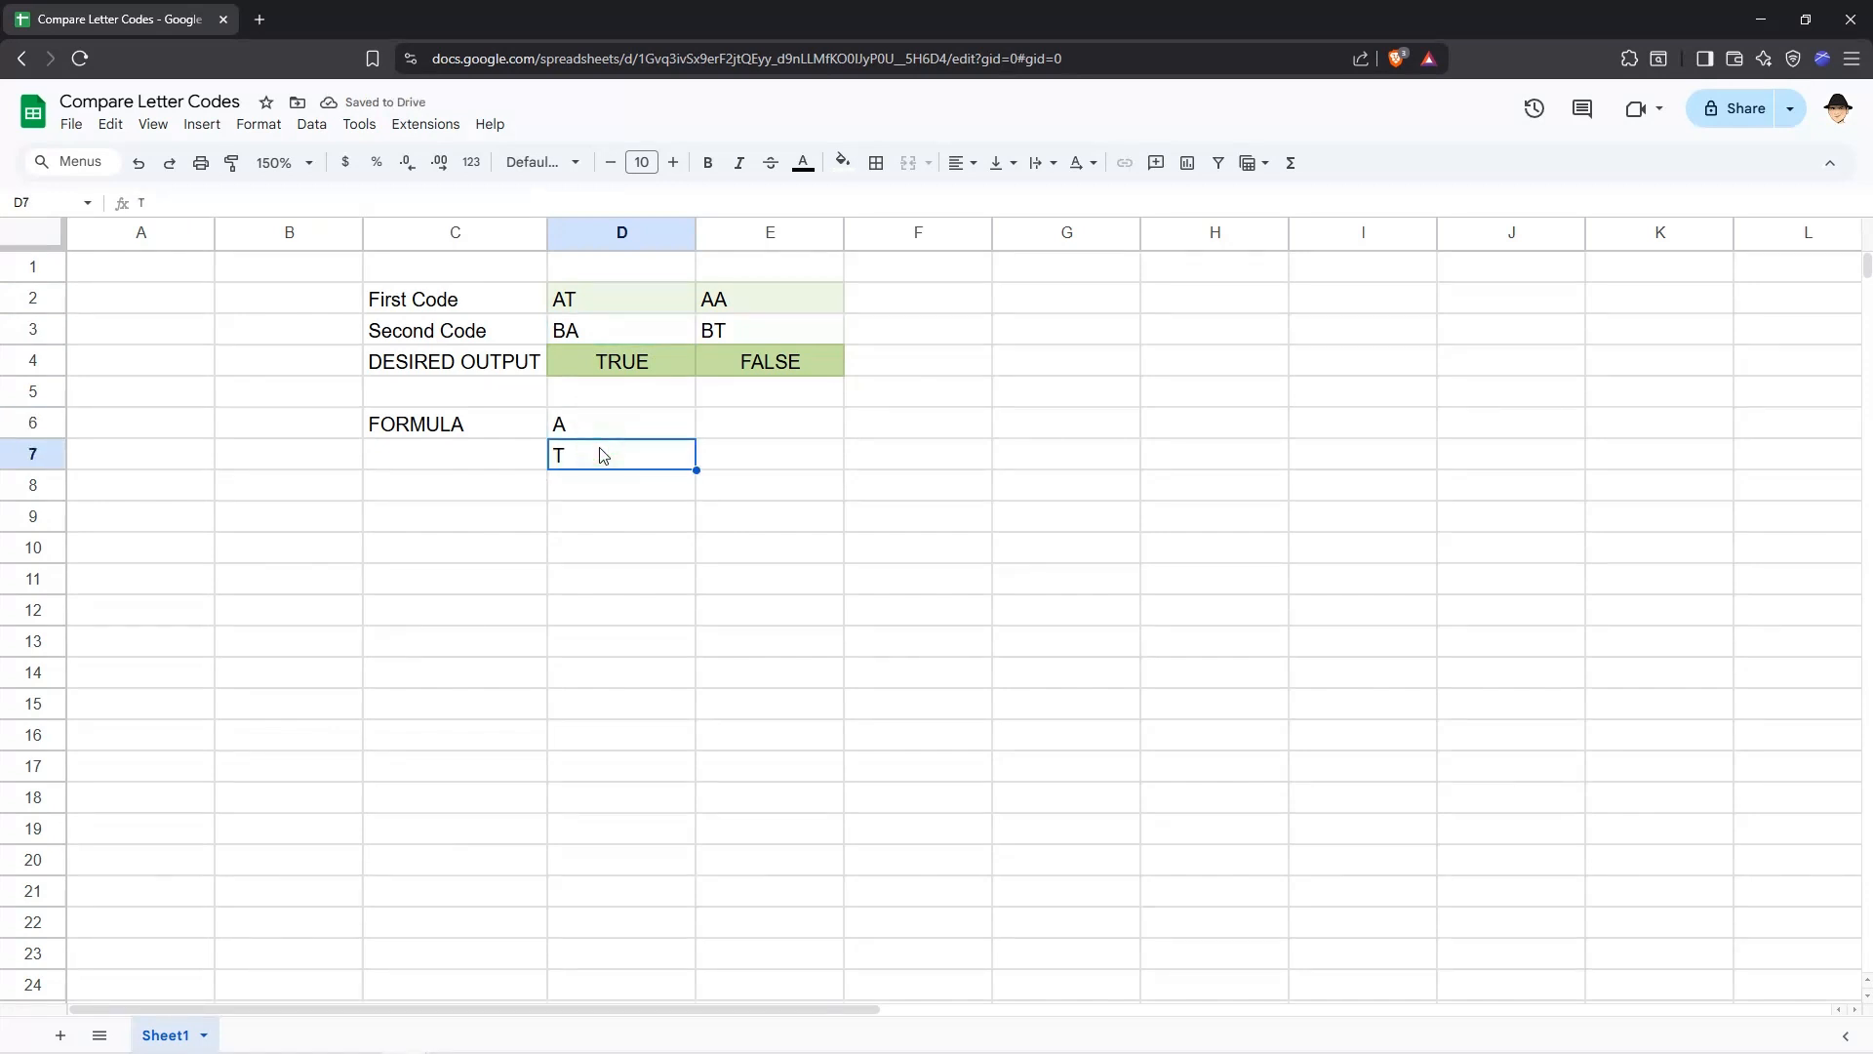
pyautogui.click(605, 430)
pyautogui.click(605, 452)
pyautogui.click(604, 433)
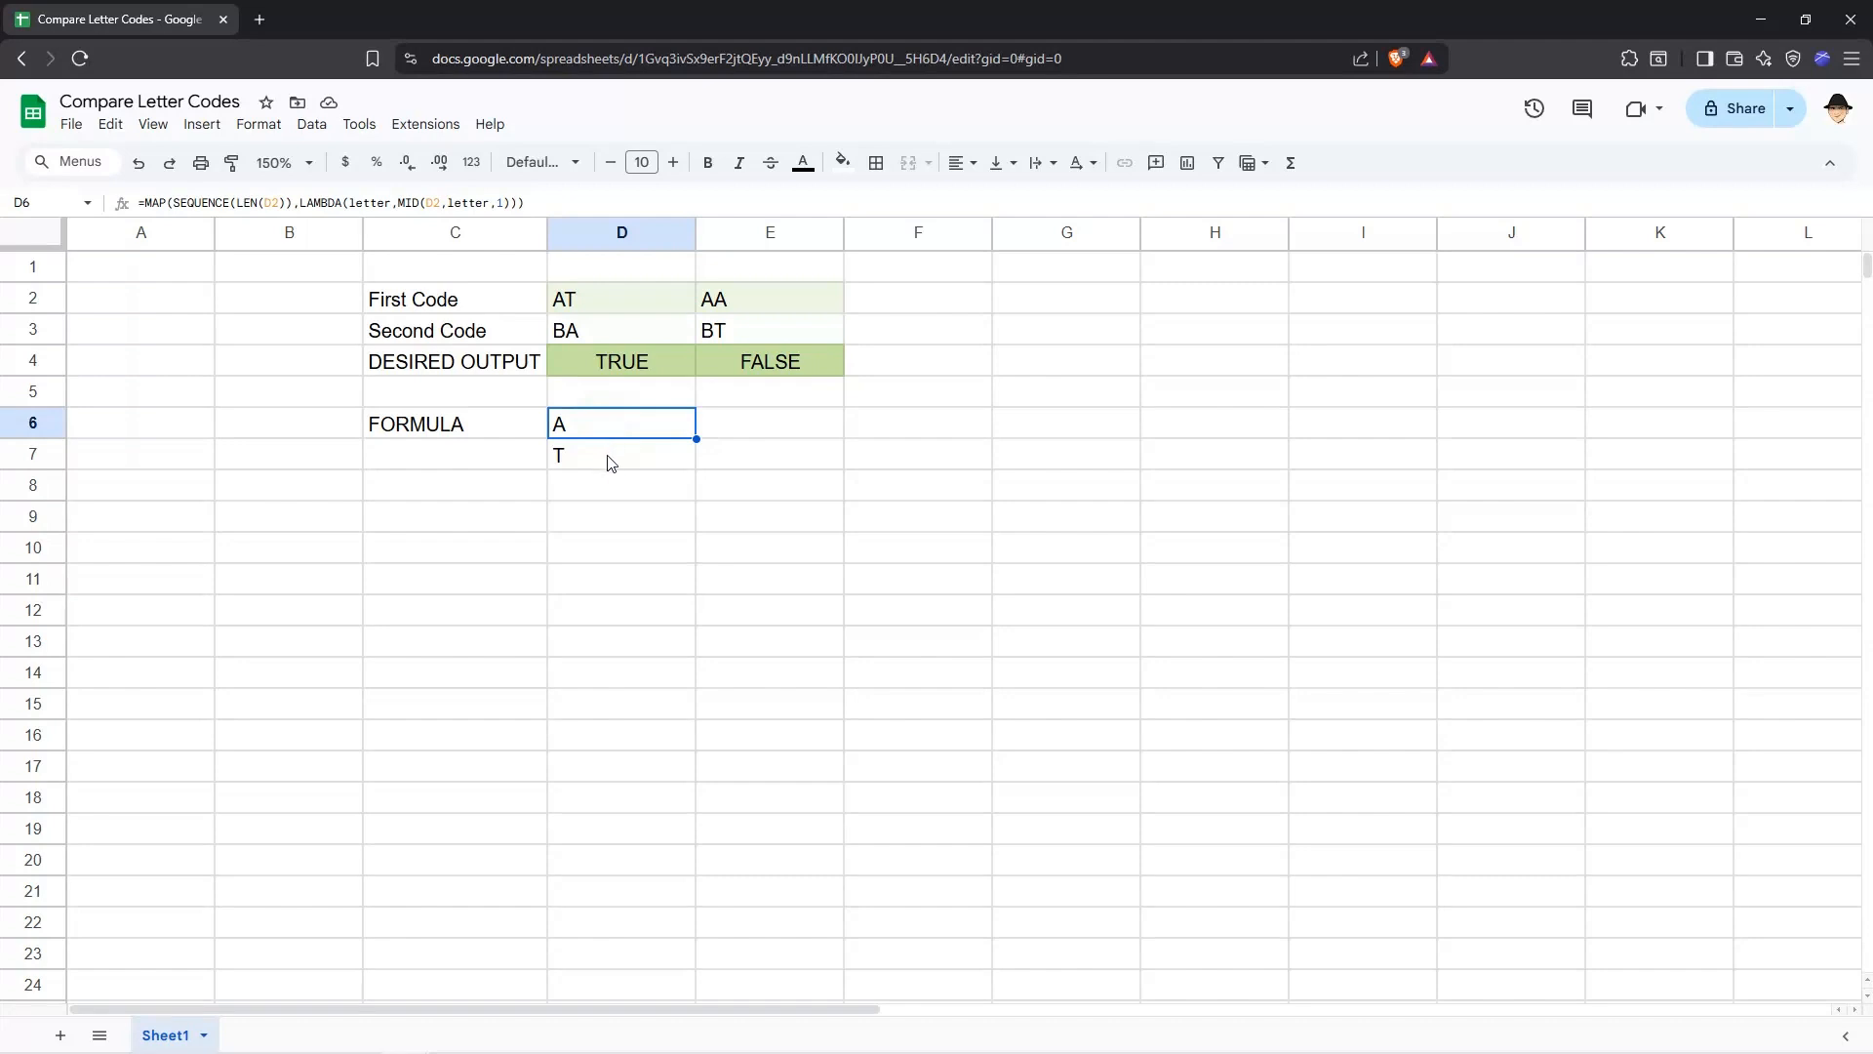
pyautogui.click(611, 458)
pyautogui.click(612, 434)
# Edit the D6 formula to wrap the MID part in SEARCH against D3: SEARCH(MID(D2,letter,1),D3), and confirm.
pyautogui.doubleClick(611, 435)
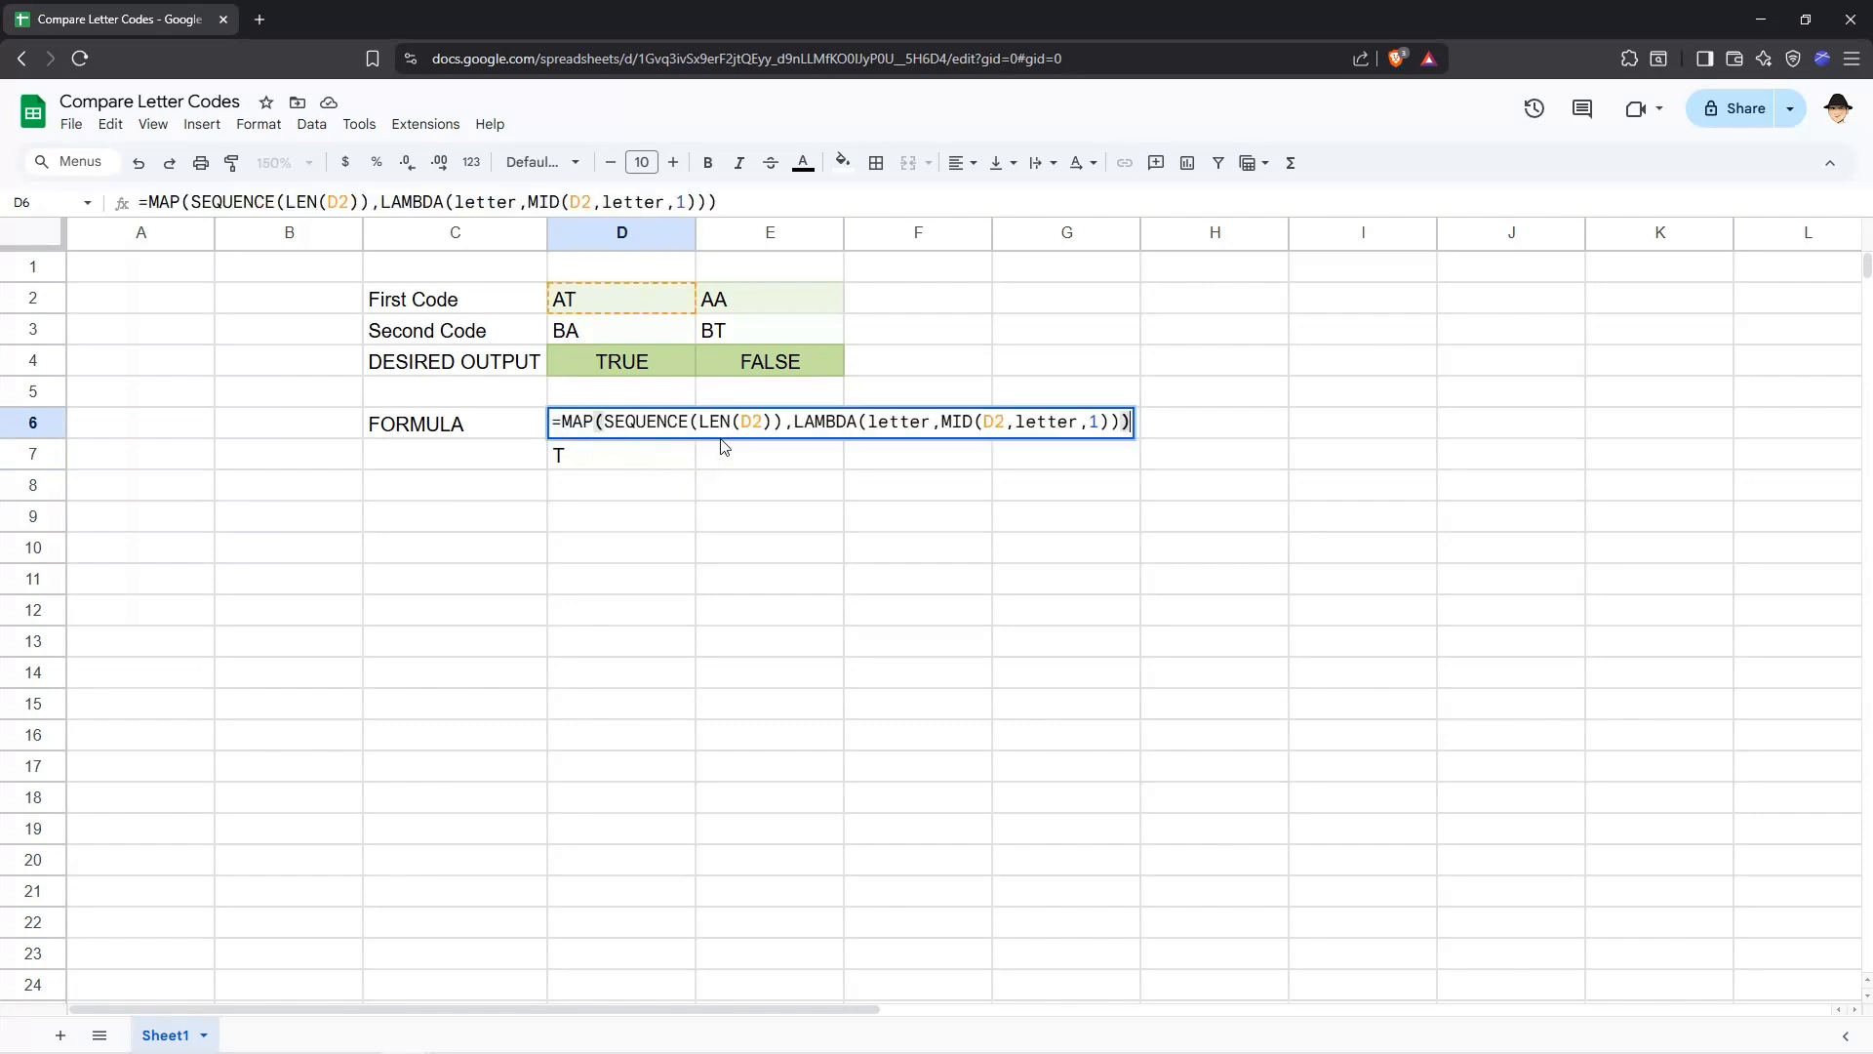
pyautogui.click(944, 425)
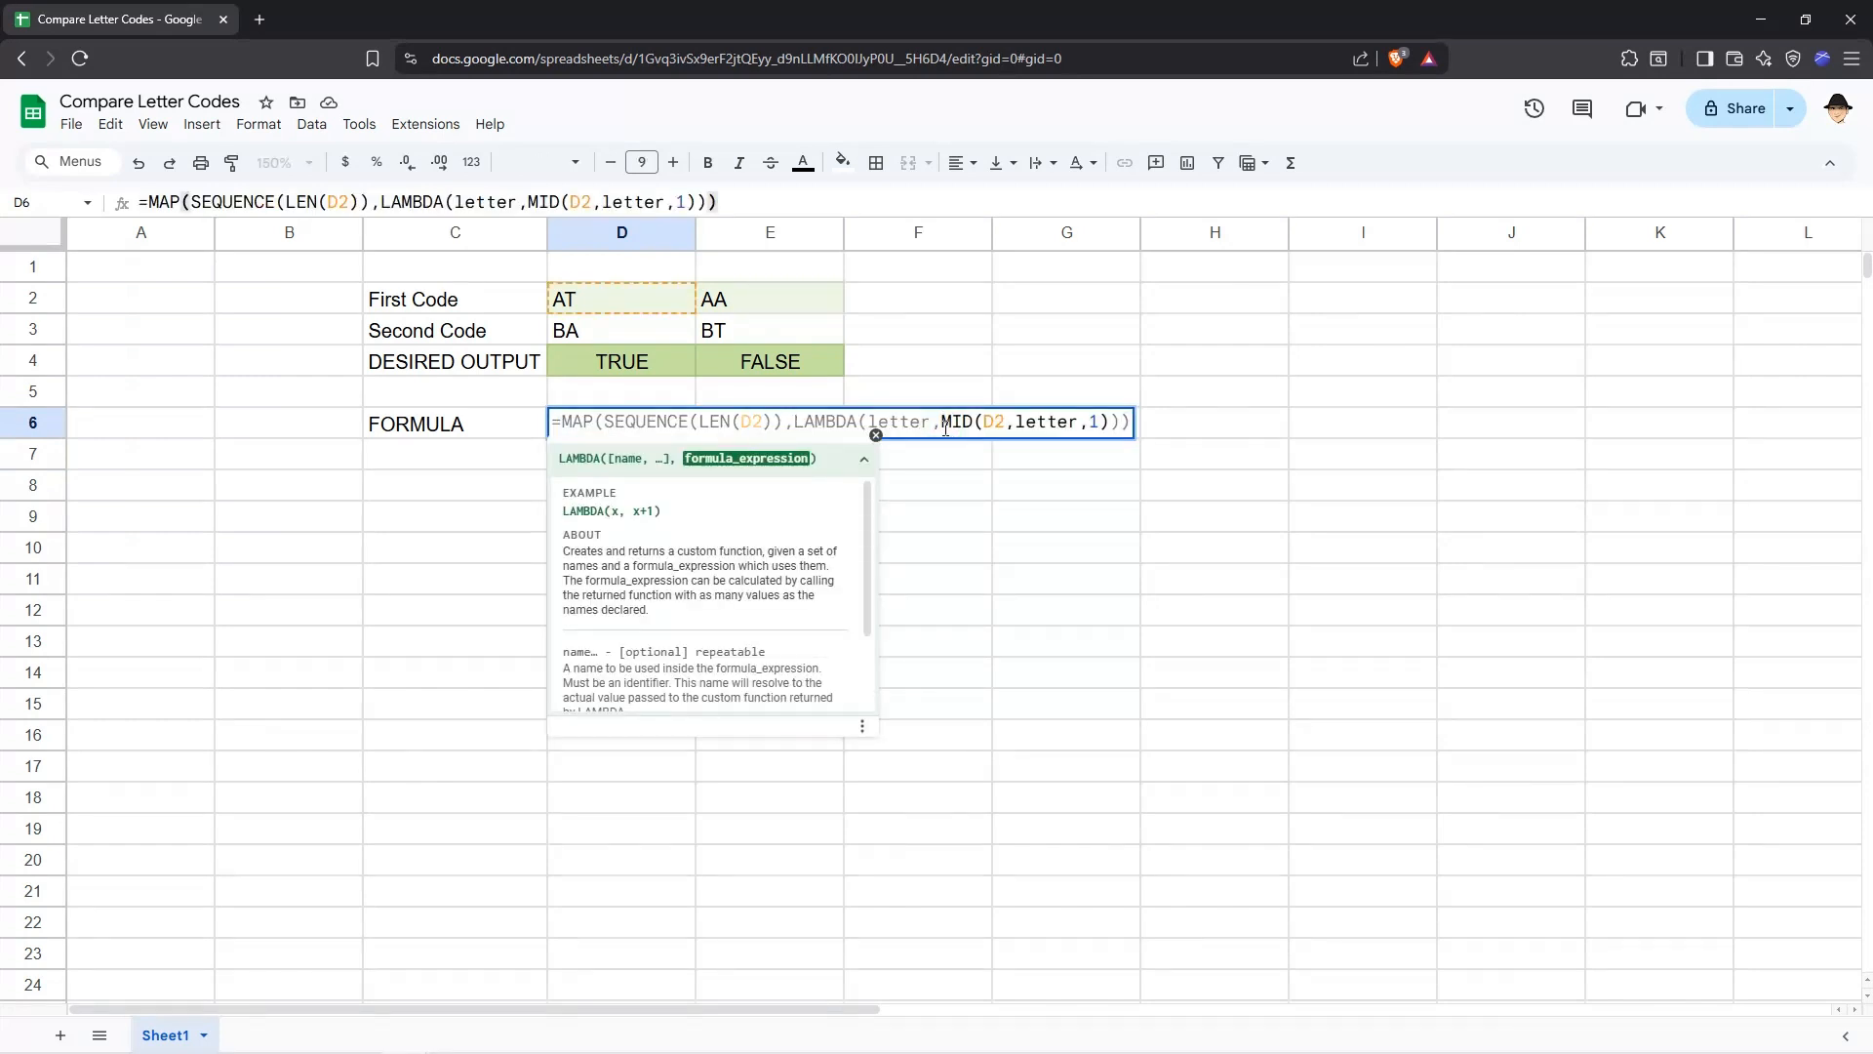
pyautogui.write('SEARCH')
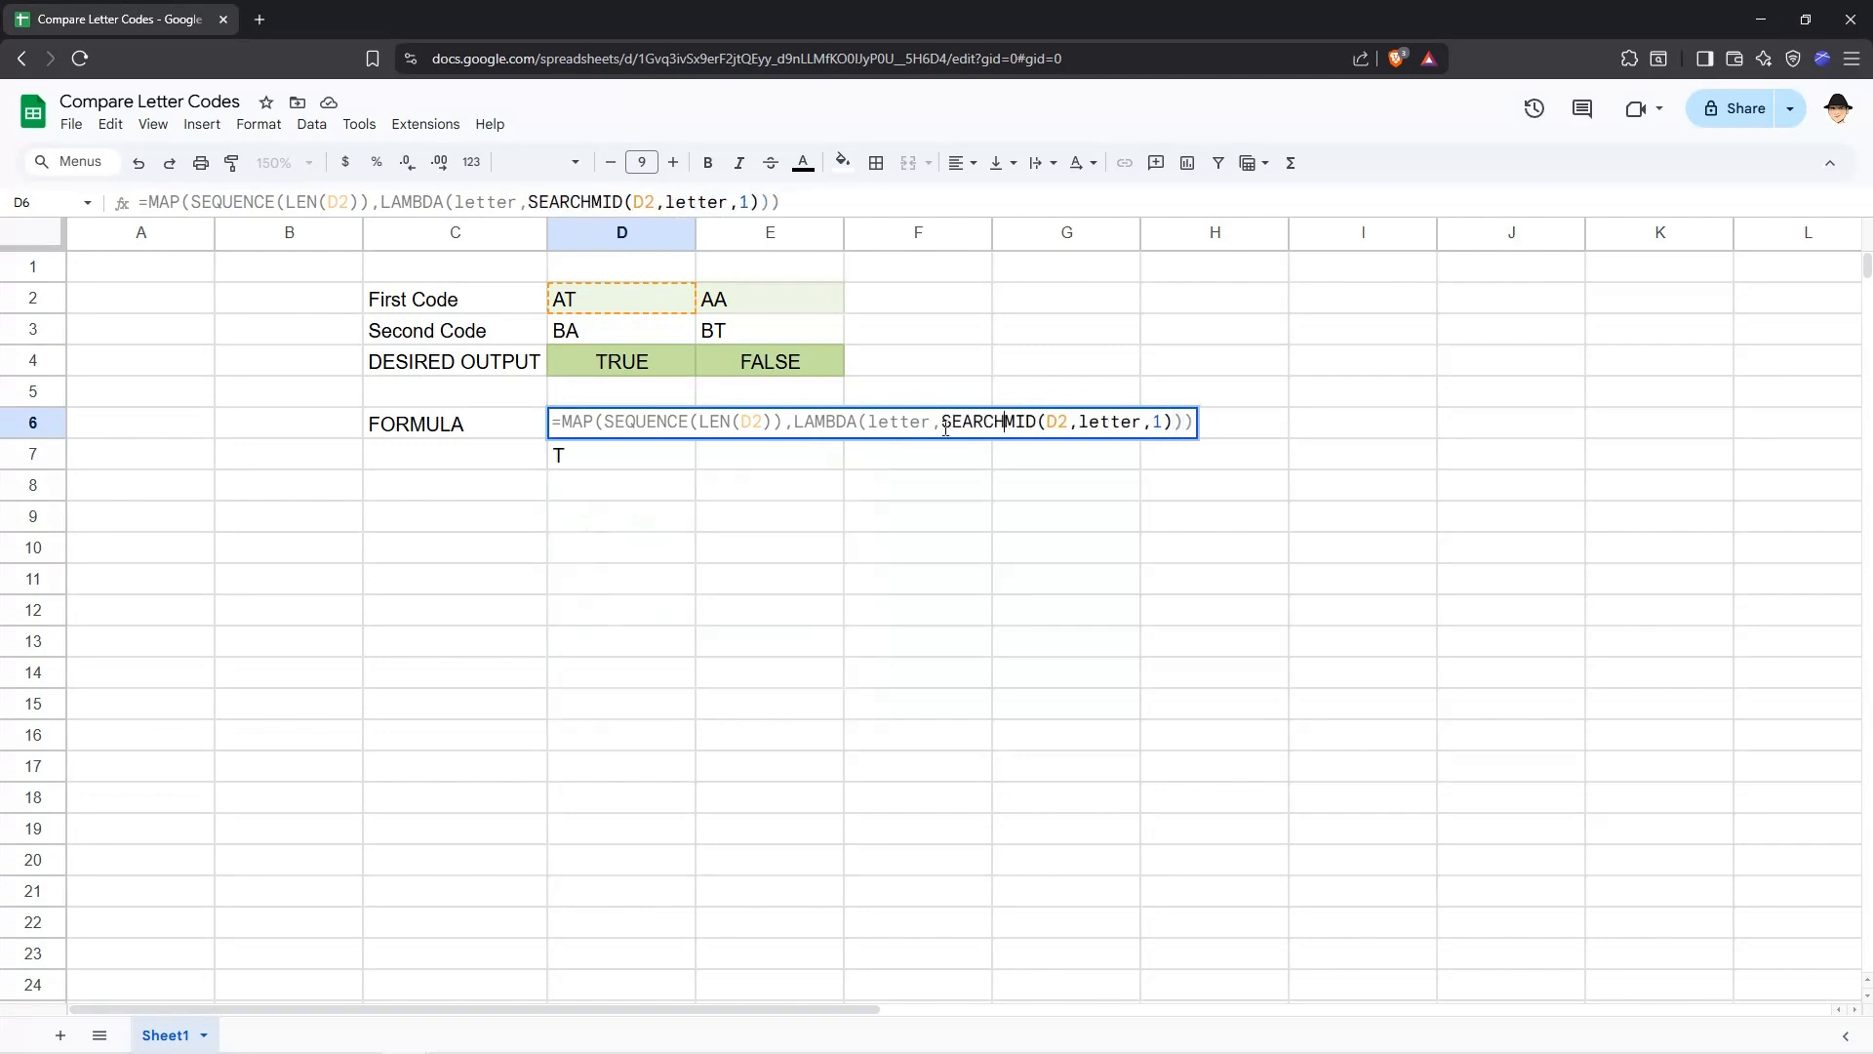
pyautogui.write('(')
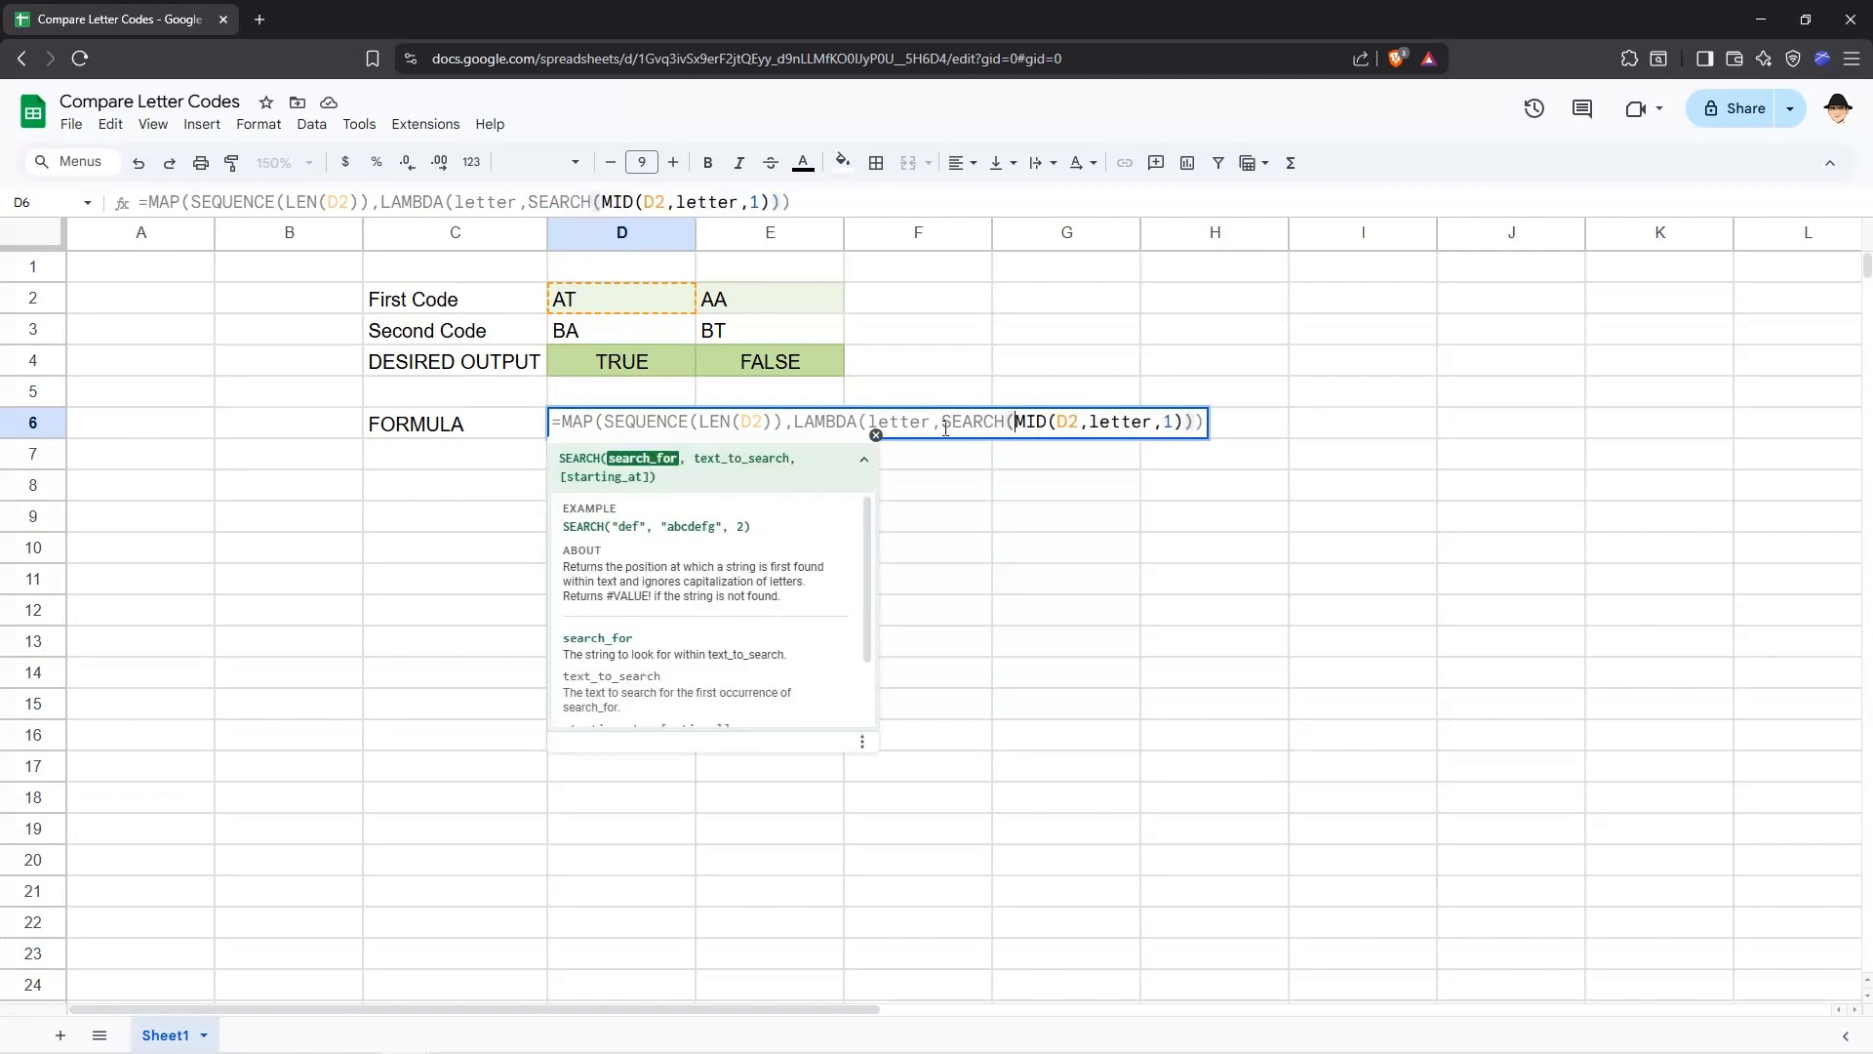
pyautogui.click(1181, 422)
pyautogui.write(', ')
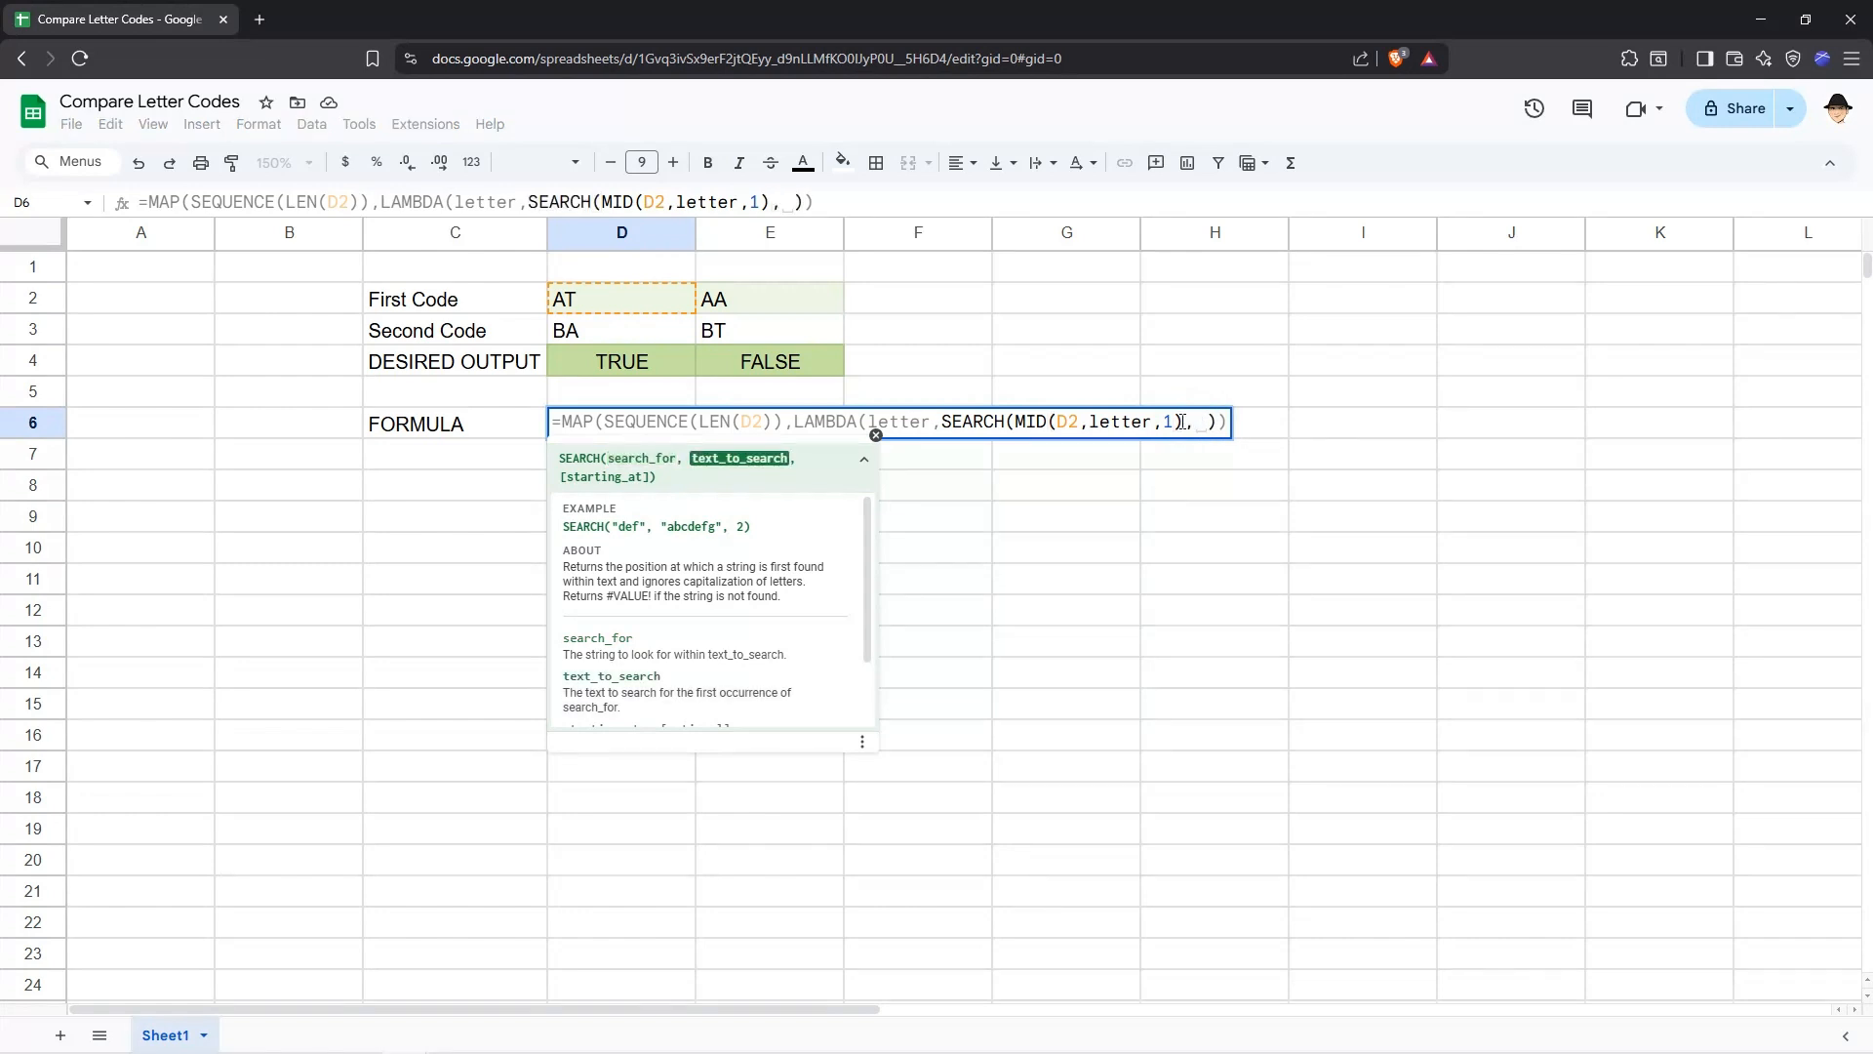
pyautogui.write('D3')
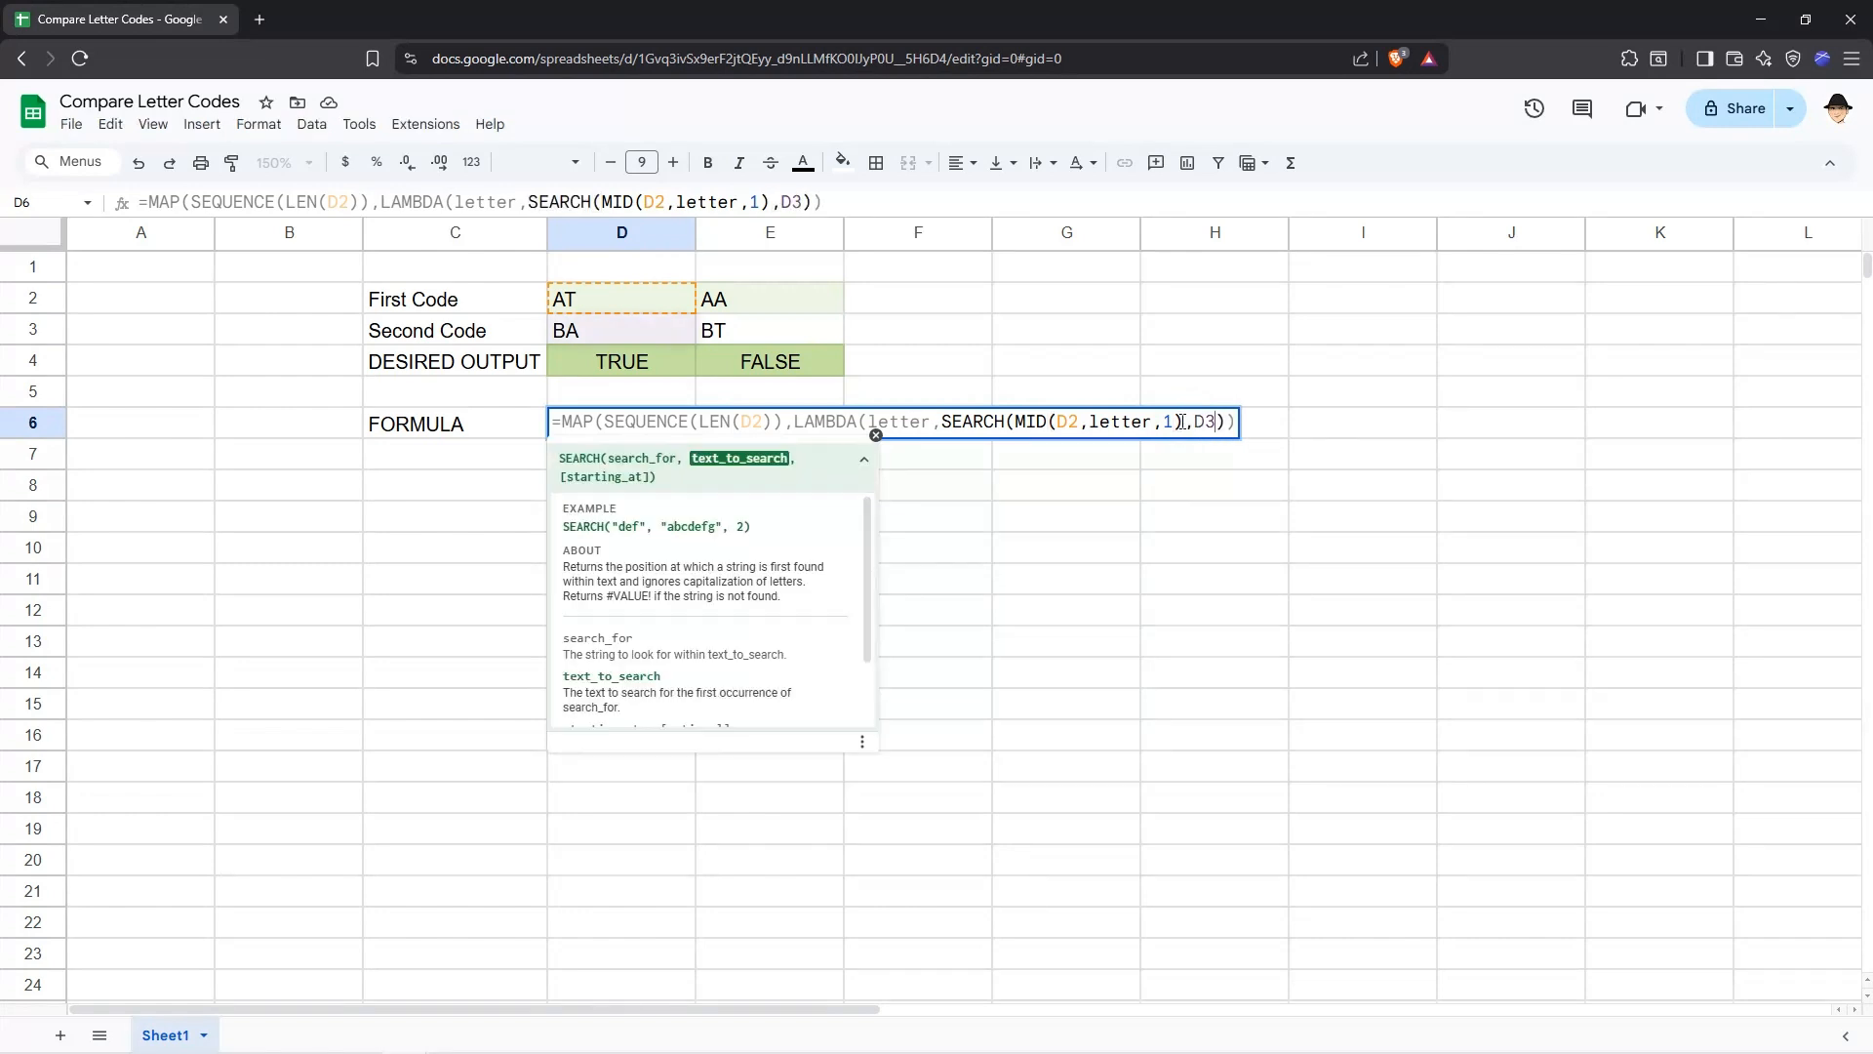
pyautogui.write(')')
pyautogui.press('Return')
pyautogui.press('Up')
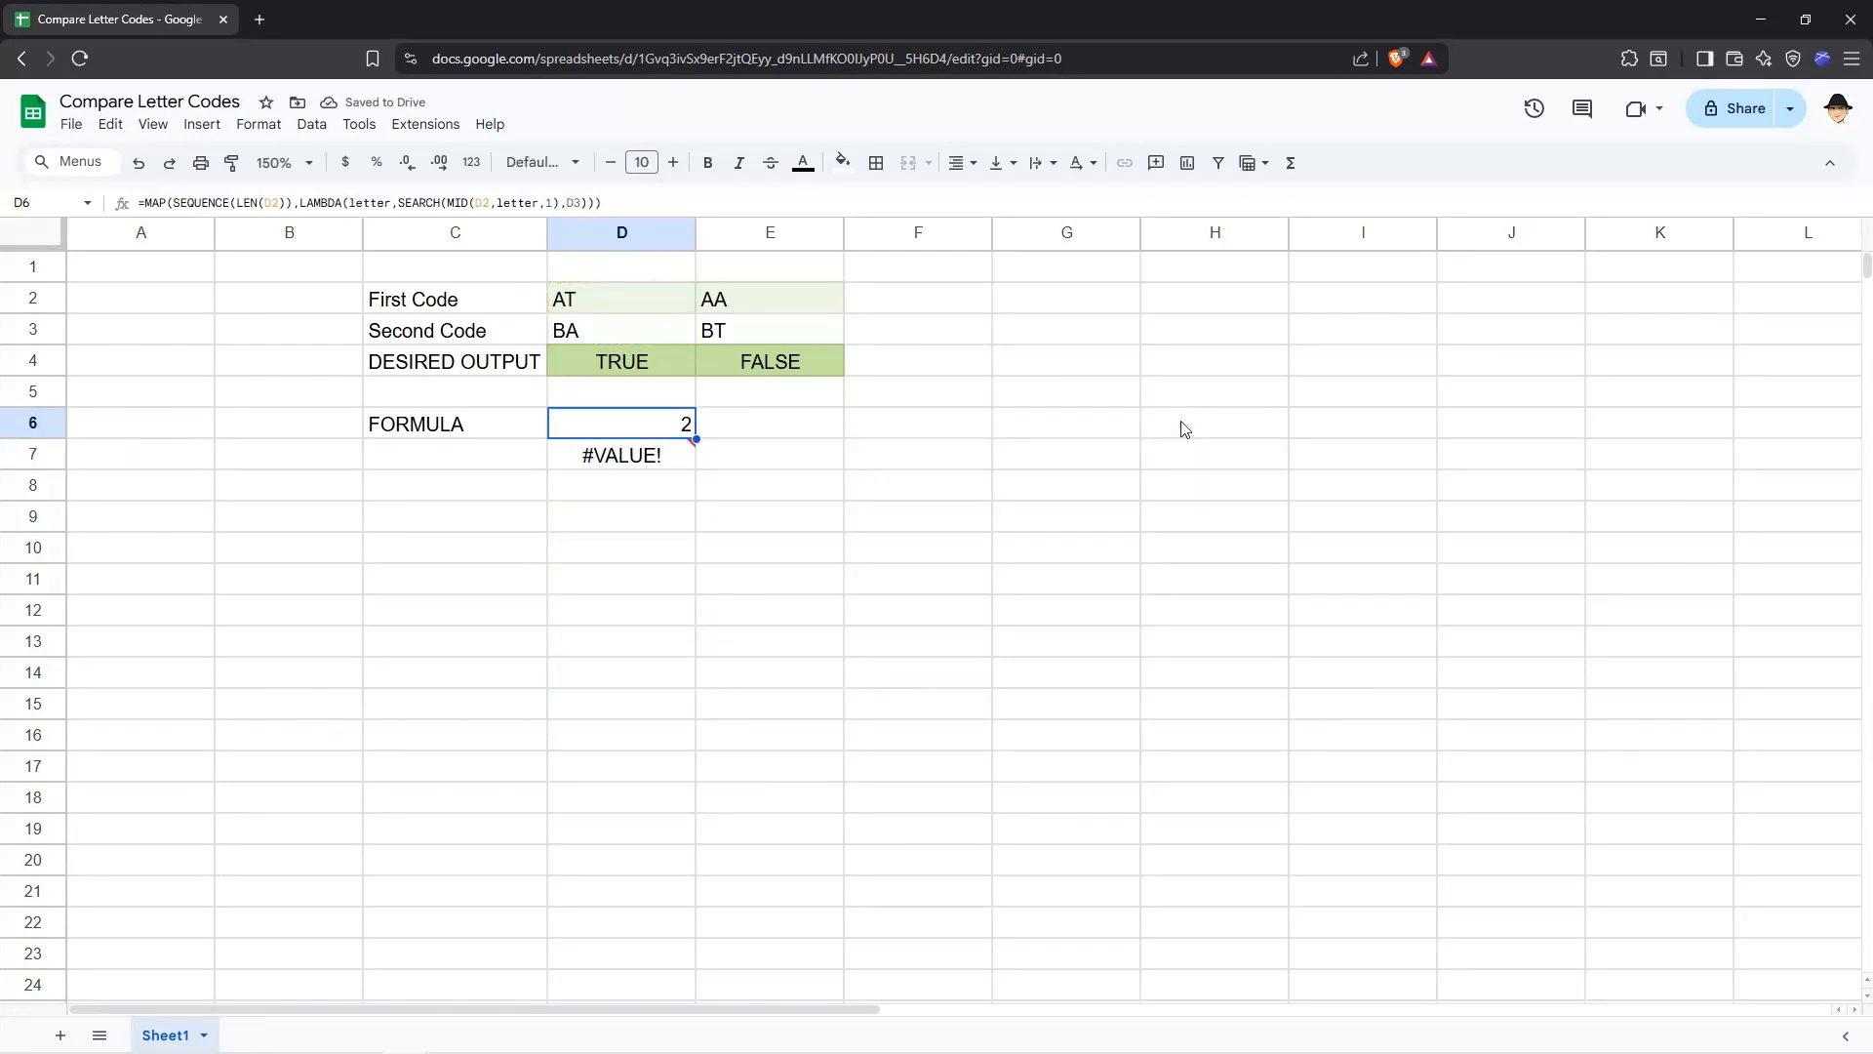
# Check the error in D7 and the D6 formula, then select D6:D7.
pyautogui.click(672, 458)
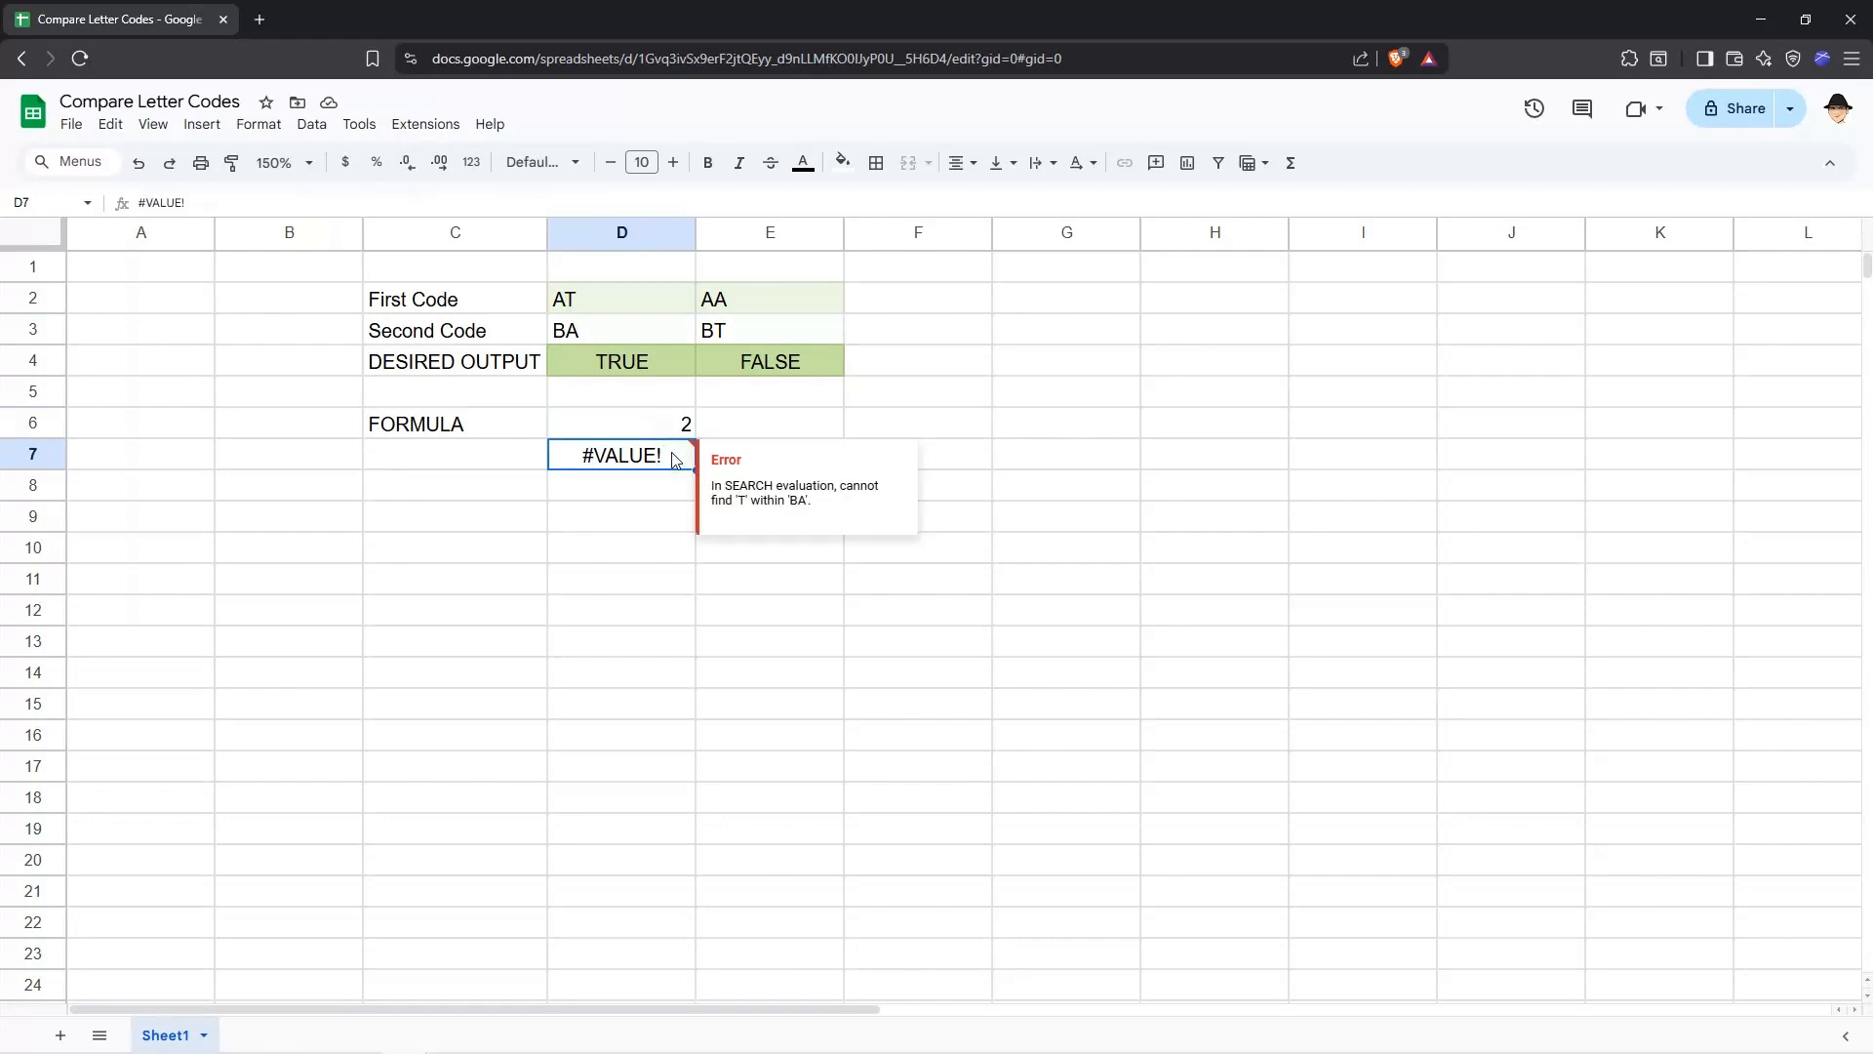
pyautogui.click(672, 435)
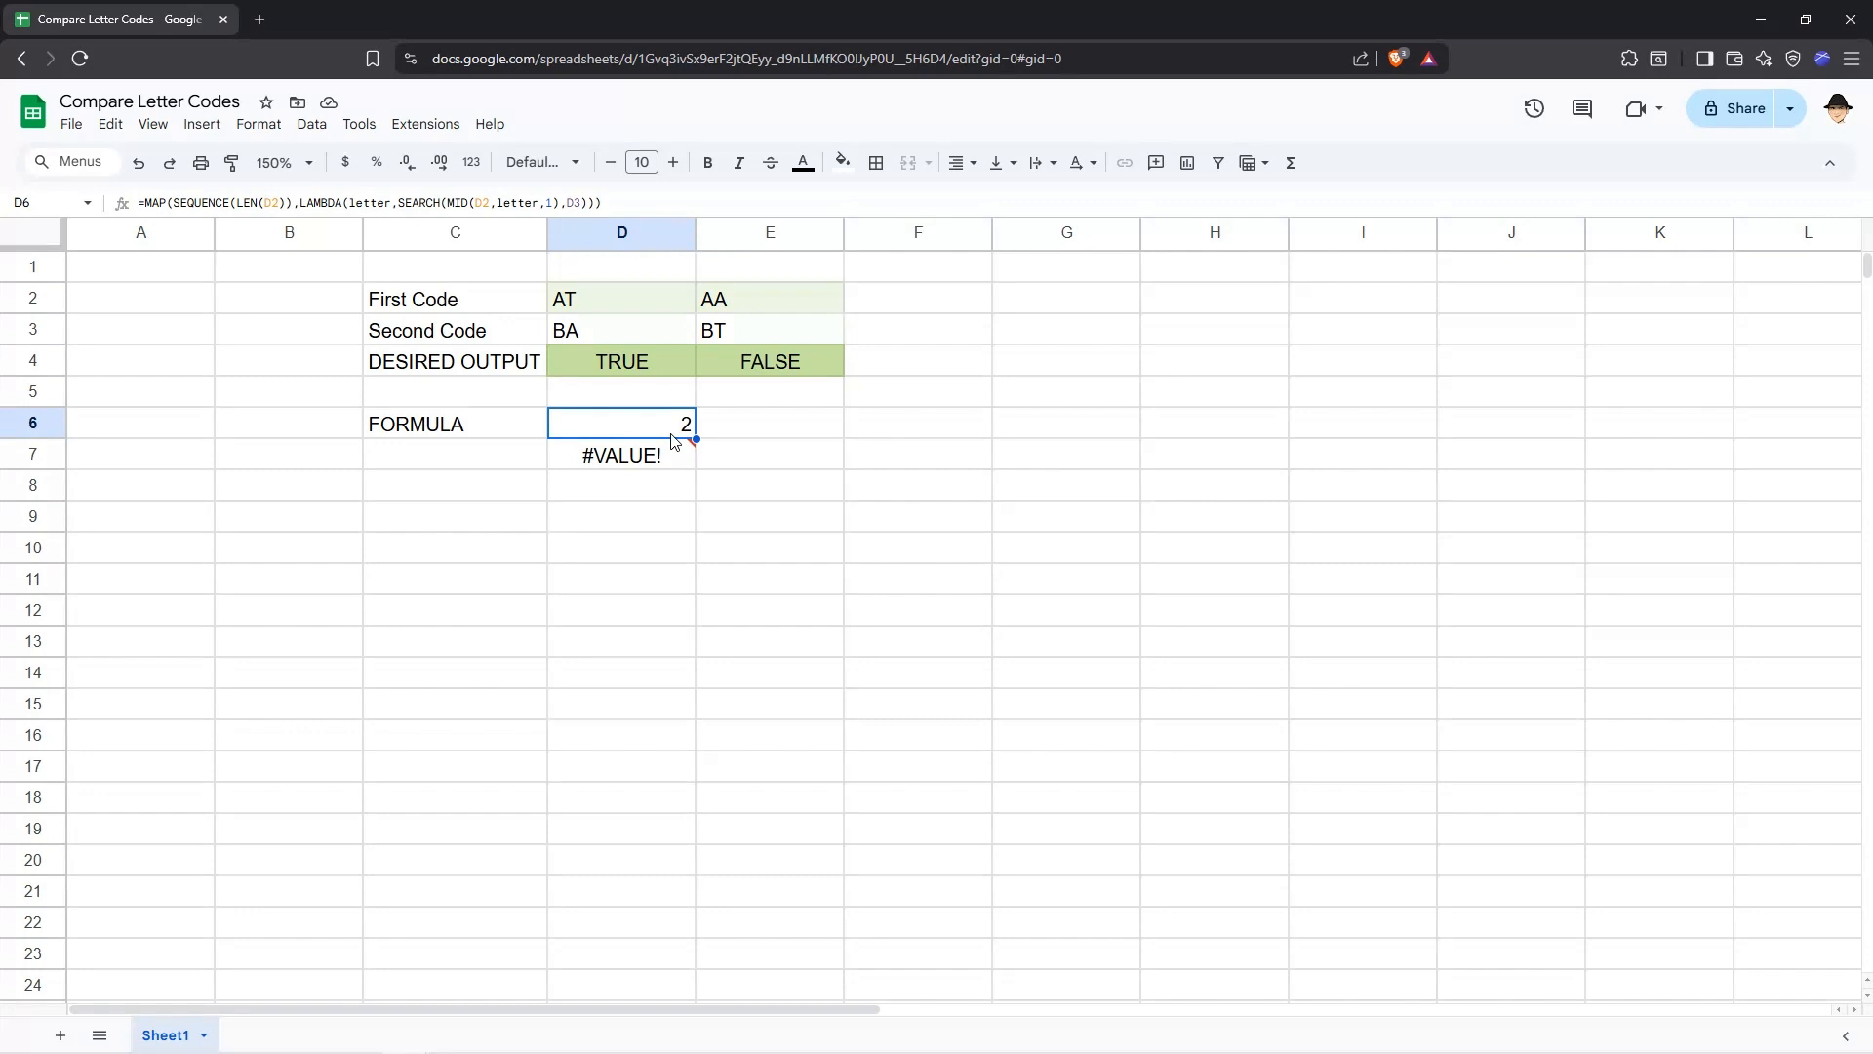
pyautogui.doubleClick(673, 441)
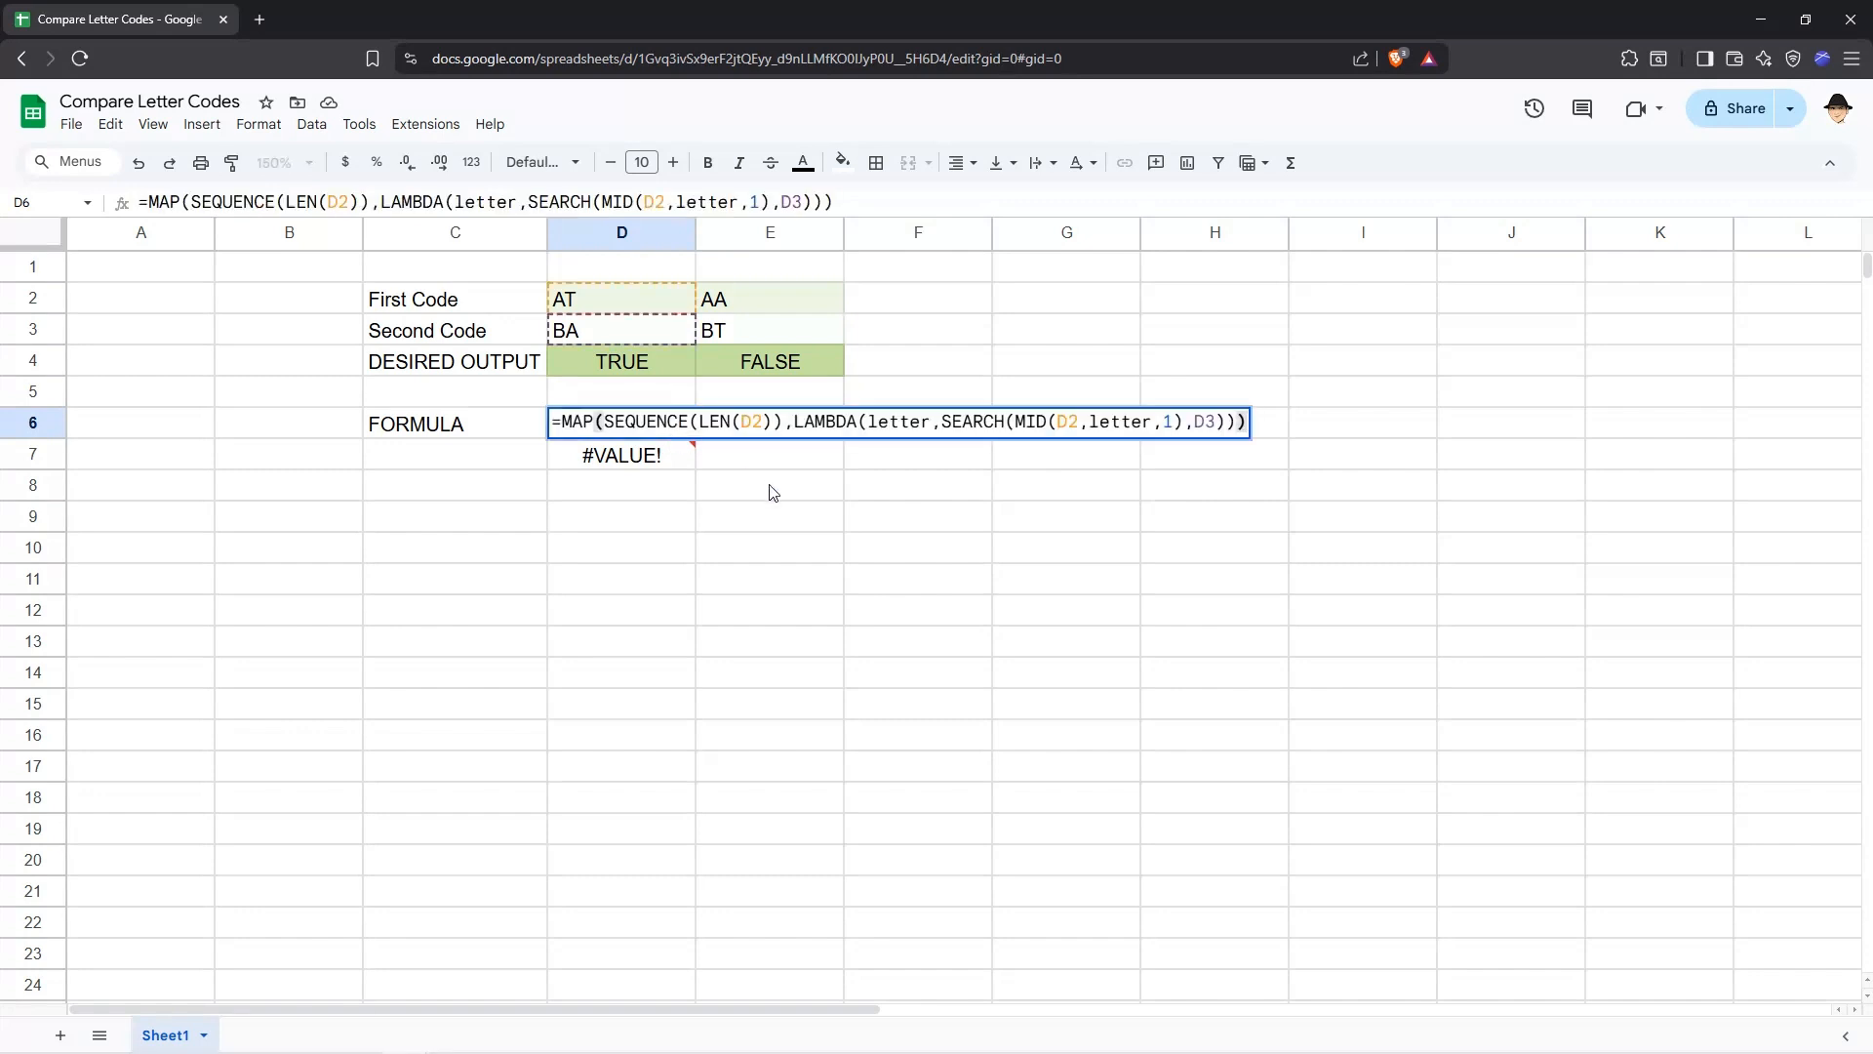
pyautogui.press('Escape')
pyautogui.hotkey('shift', 'Down')
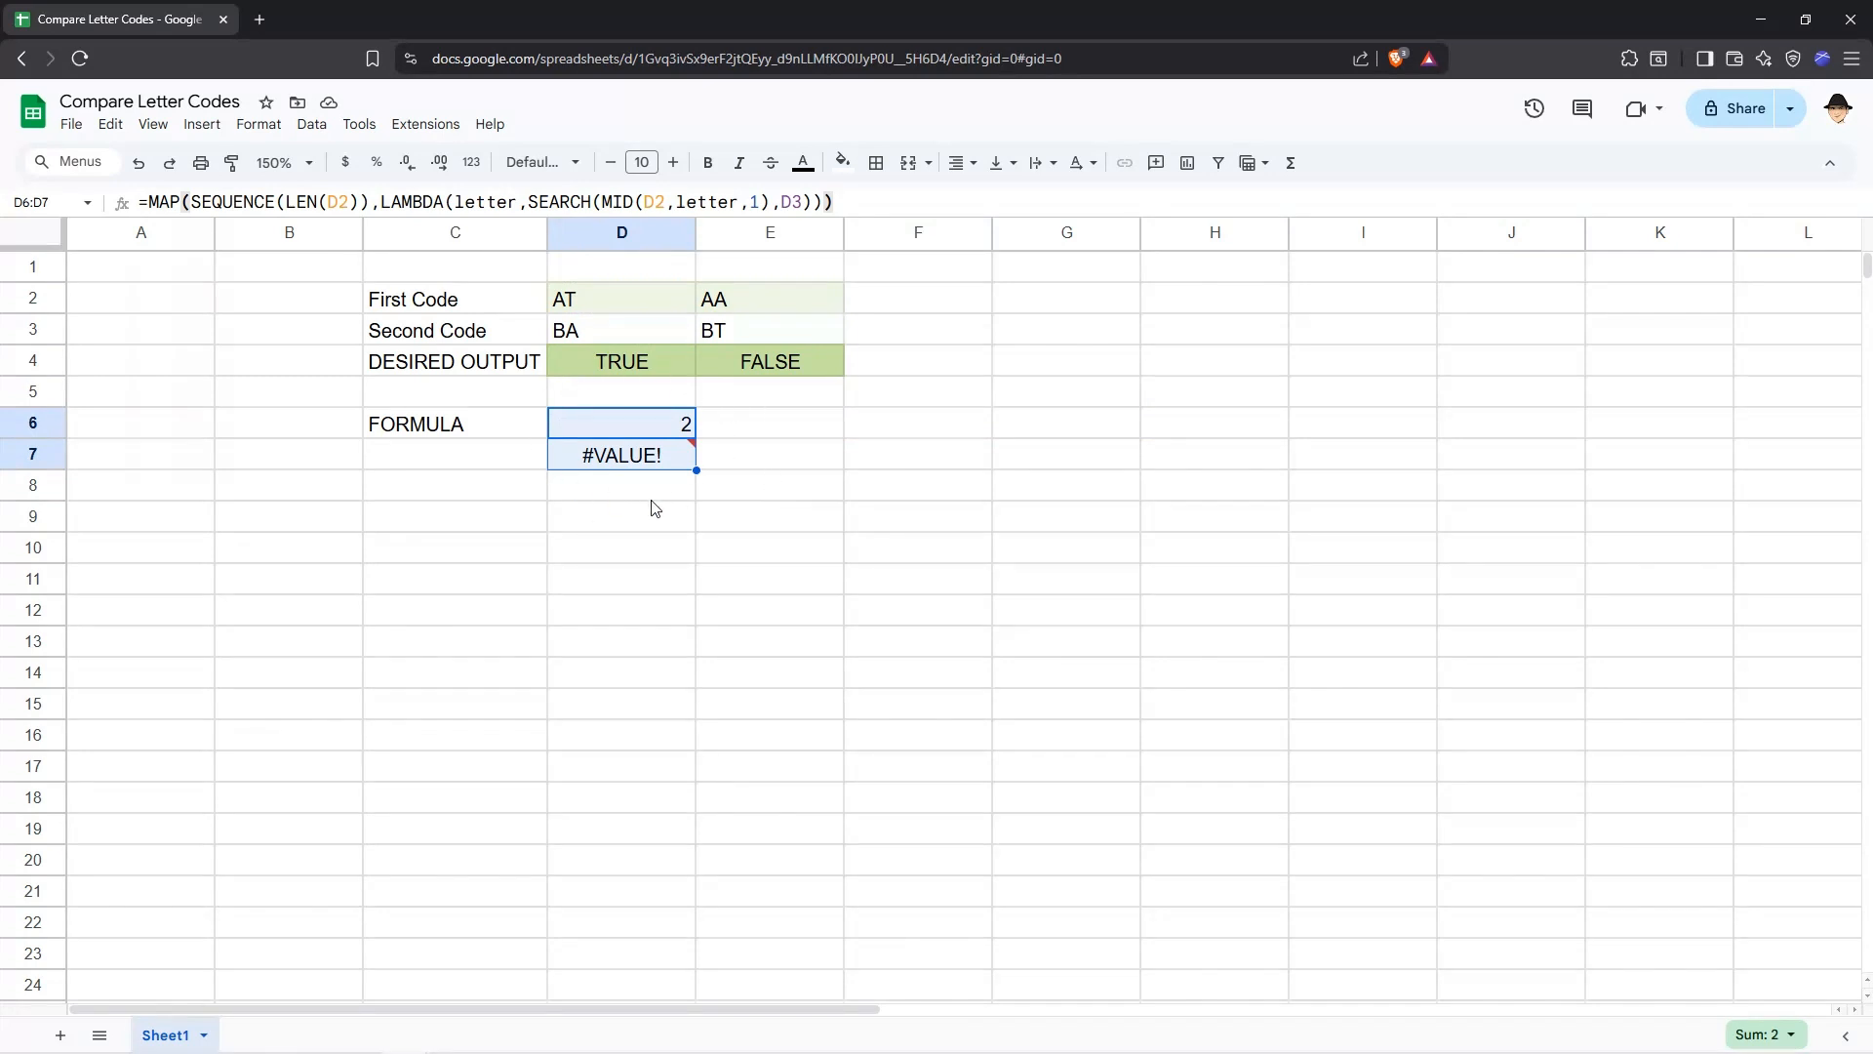
# Wrap the SEARCH part of the D6 formula in IFERROR with an empty fallback: IFERROR(SEARCH(MID(D2,letter,1),D3),).
pyautogui.click(667, 429)
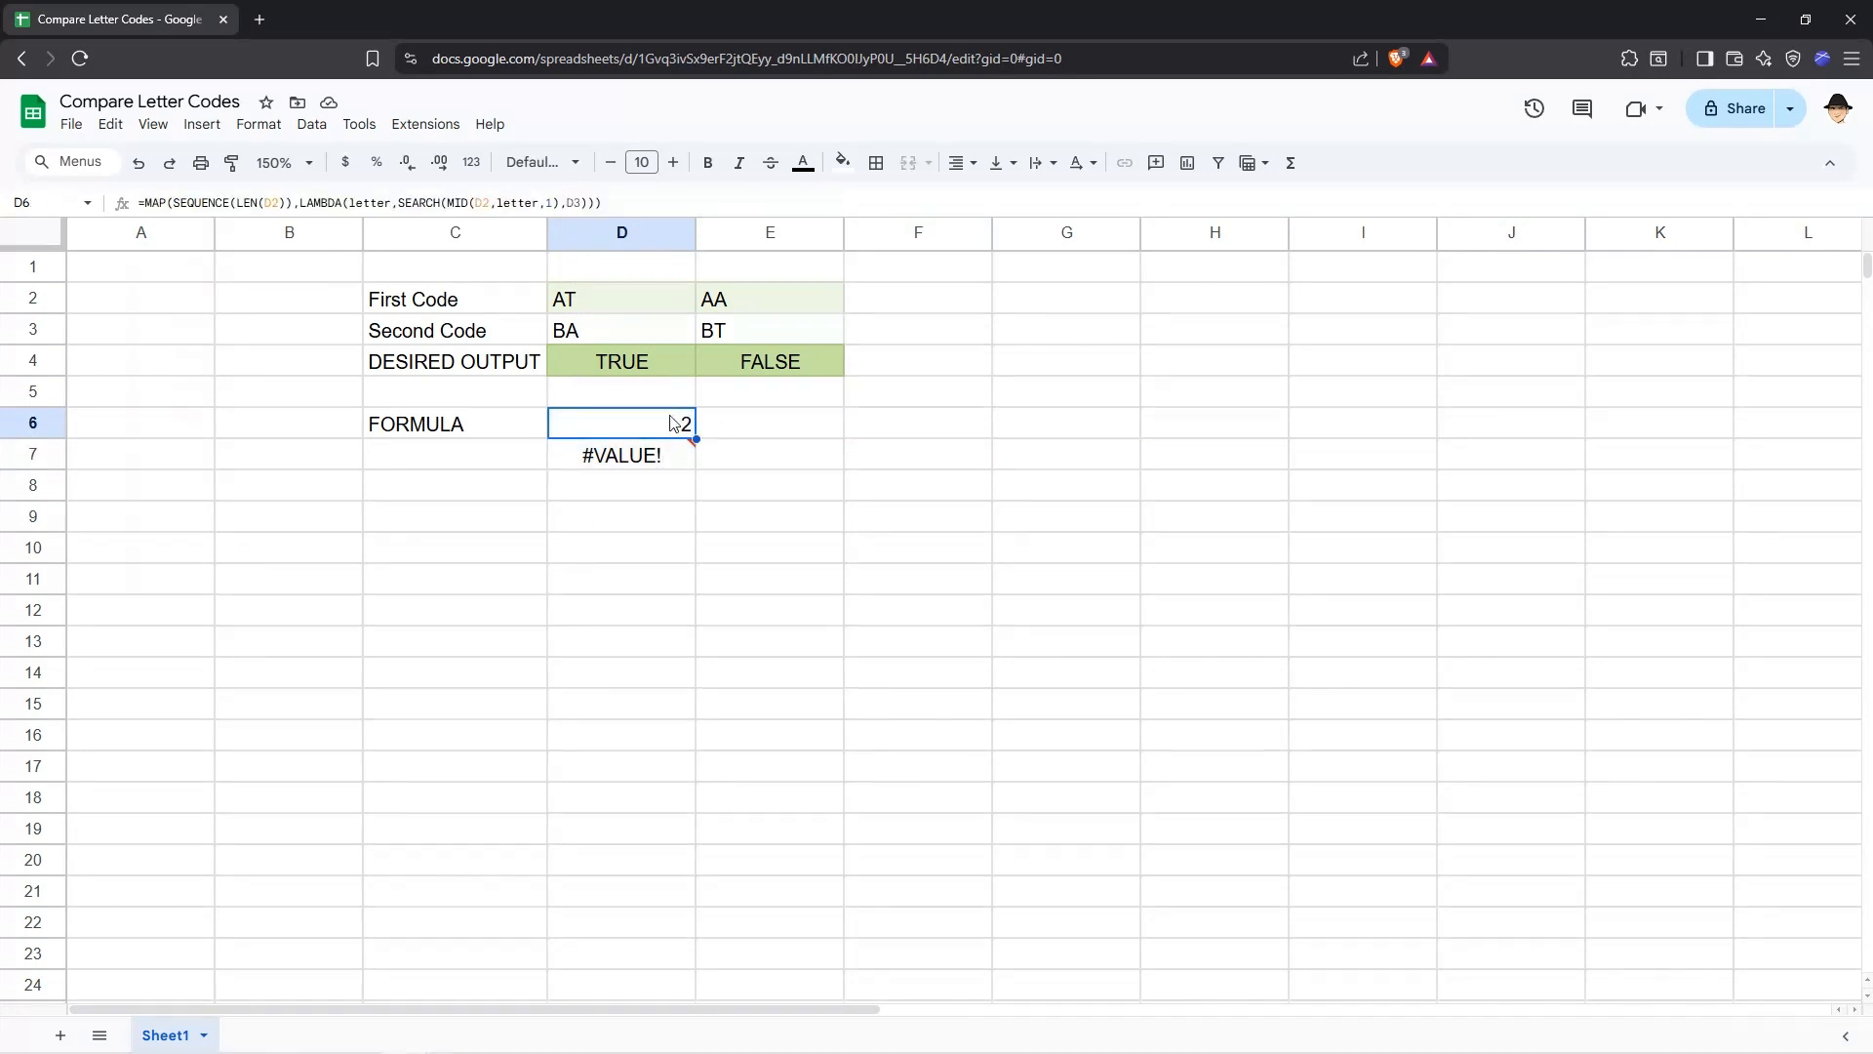
pyautogui.moveTo(673, 464)
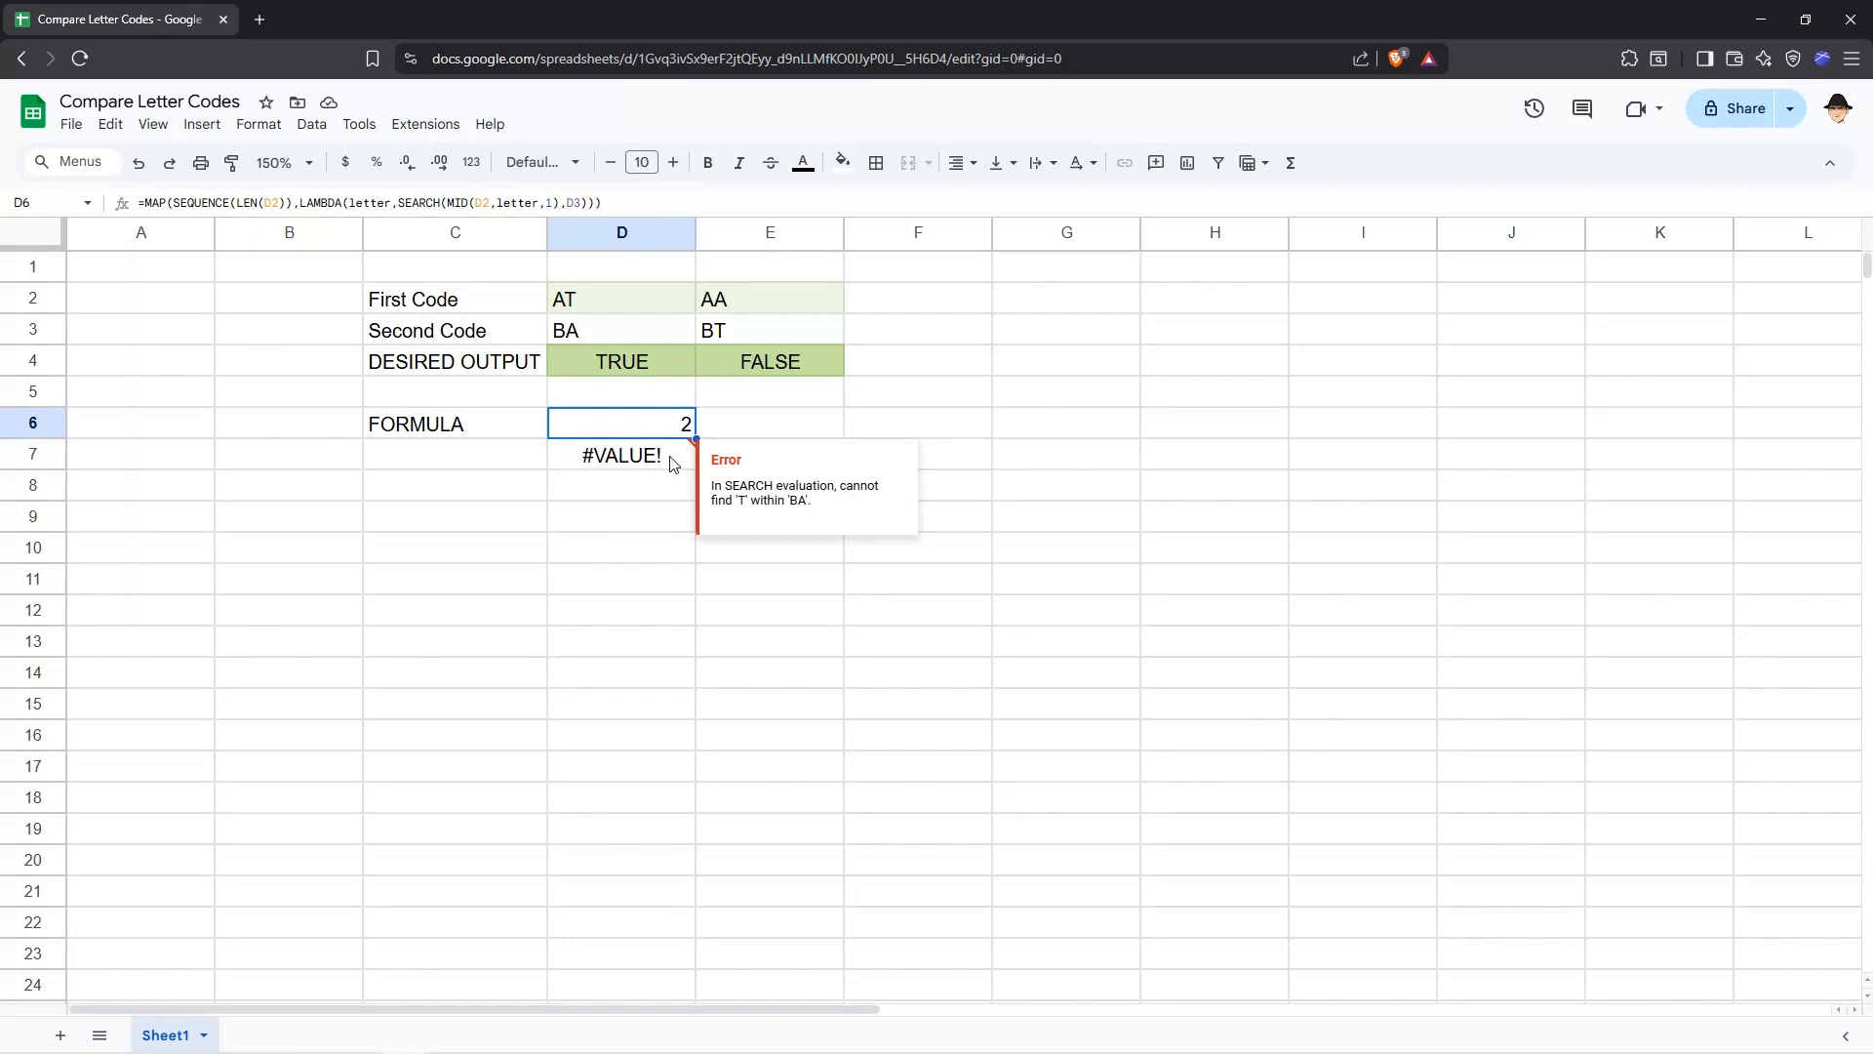
pyautogui.press('F2')
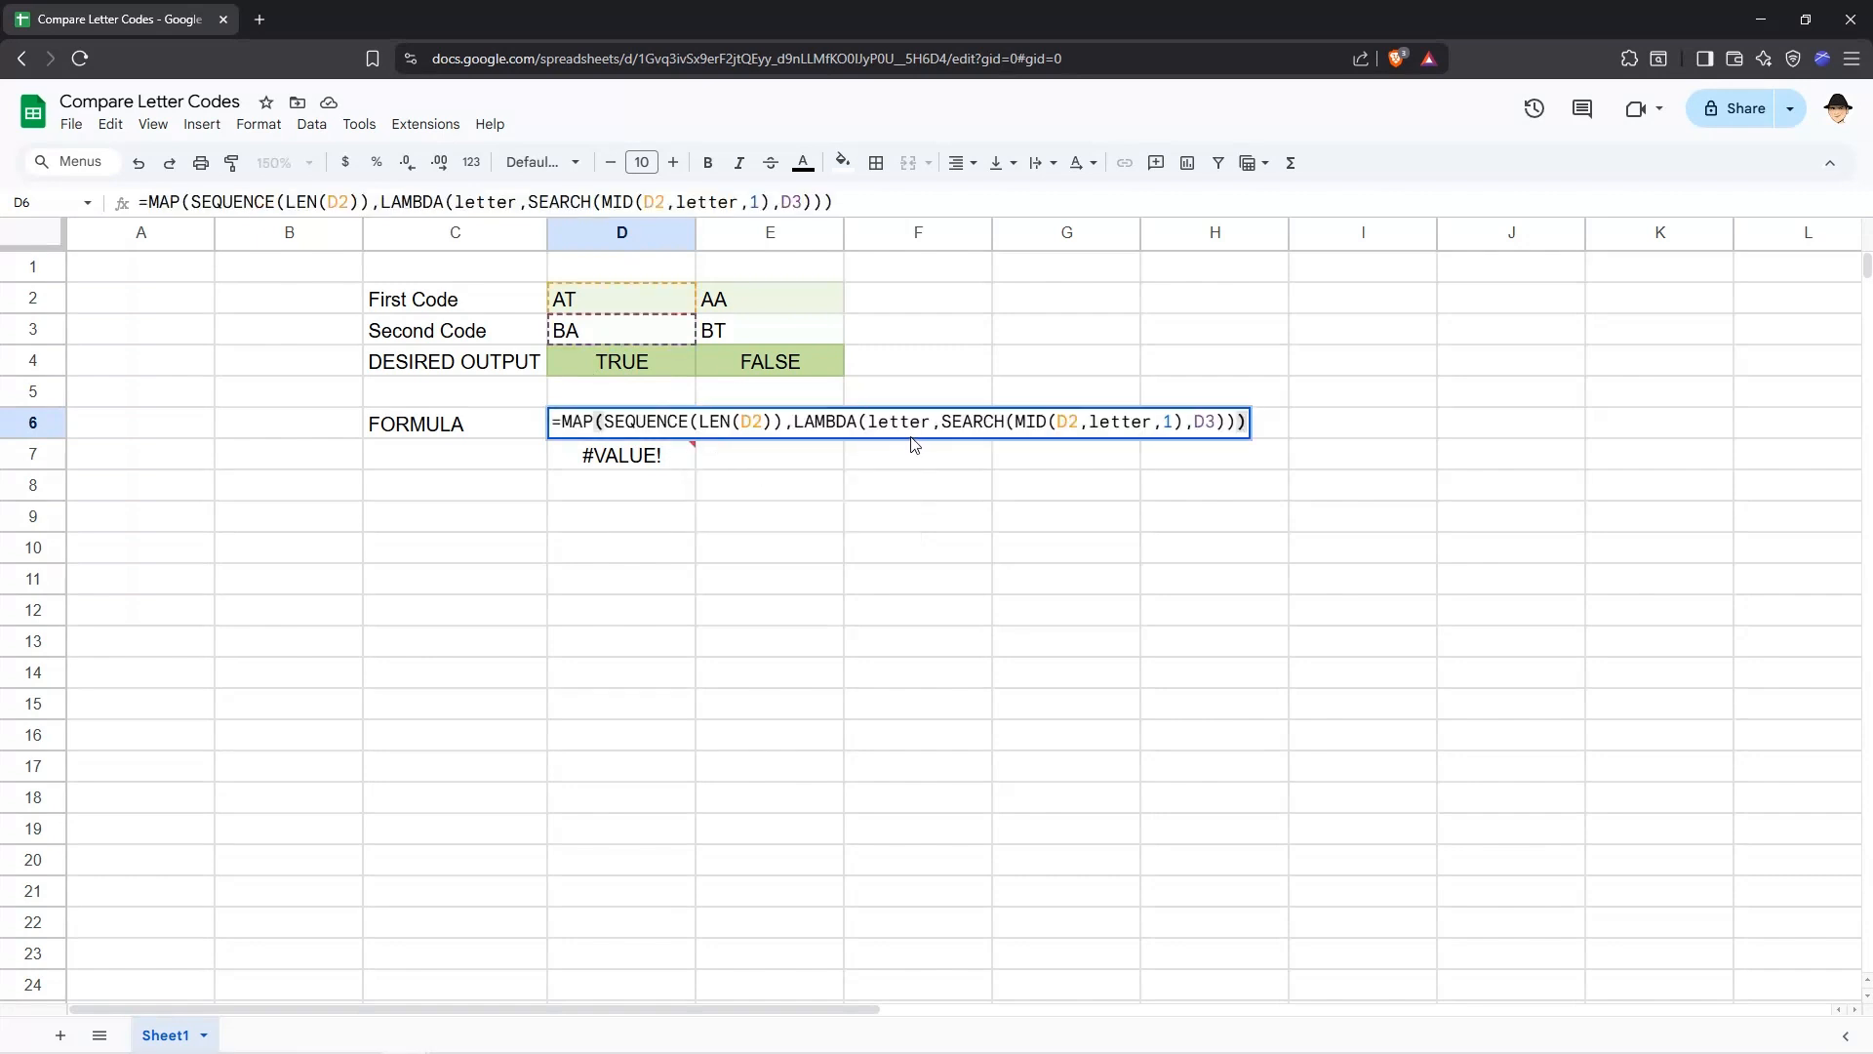
pyautogui.click(943, 423)
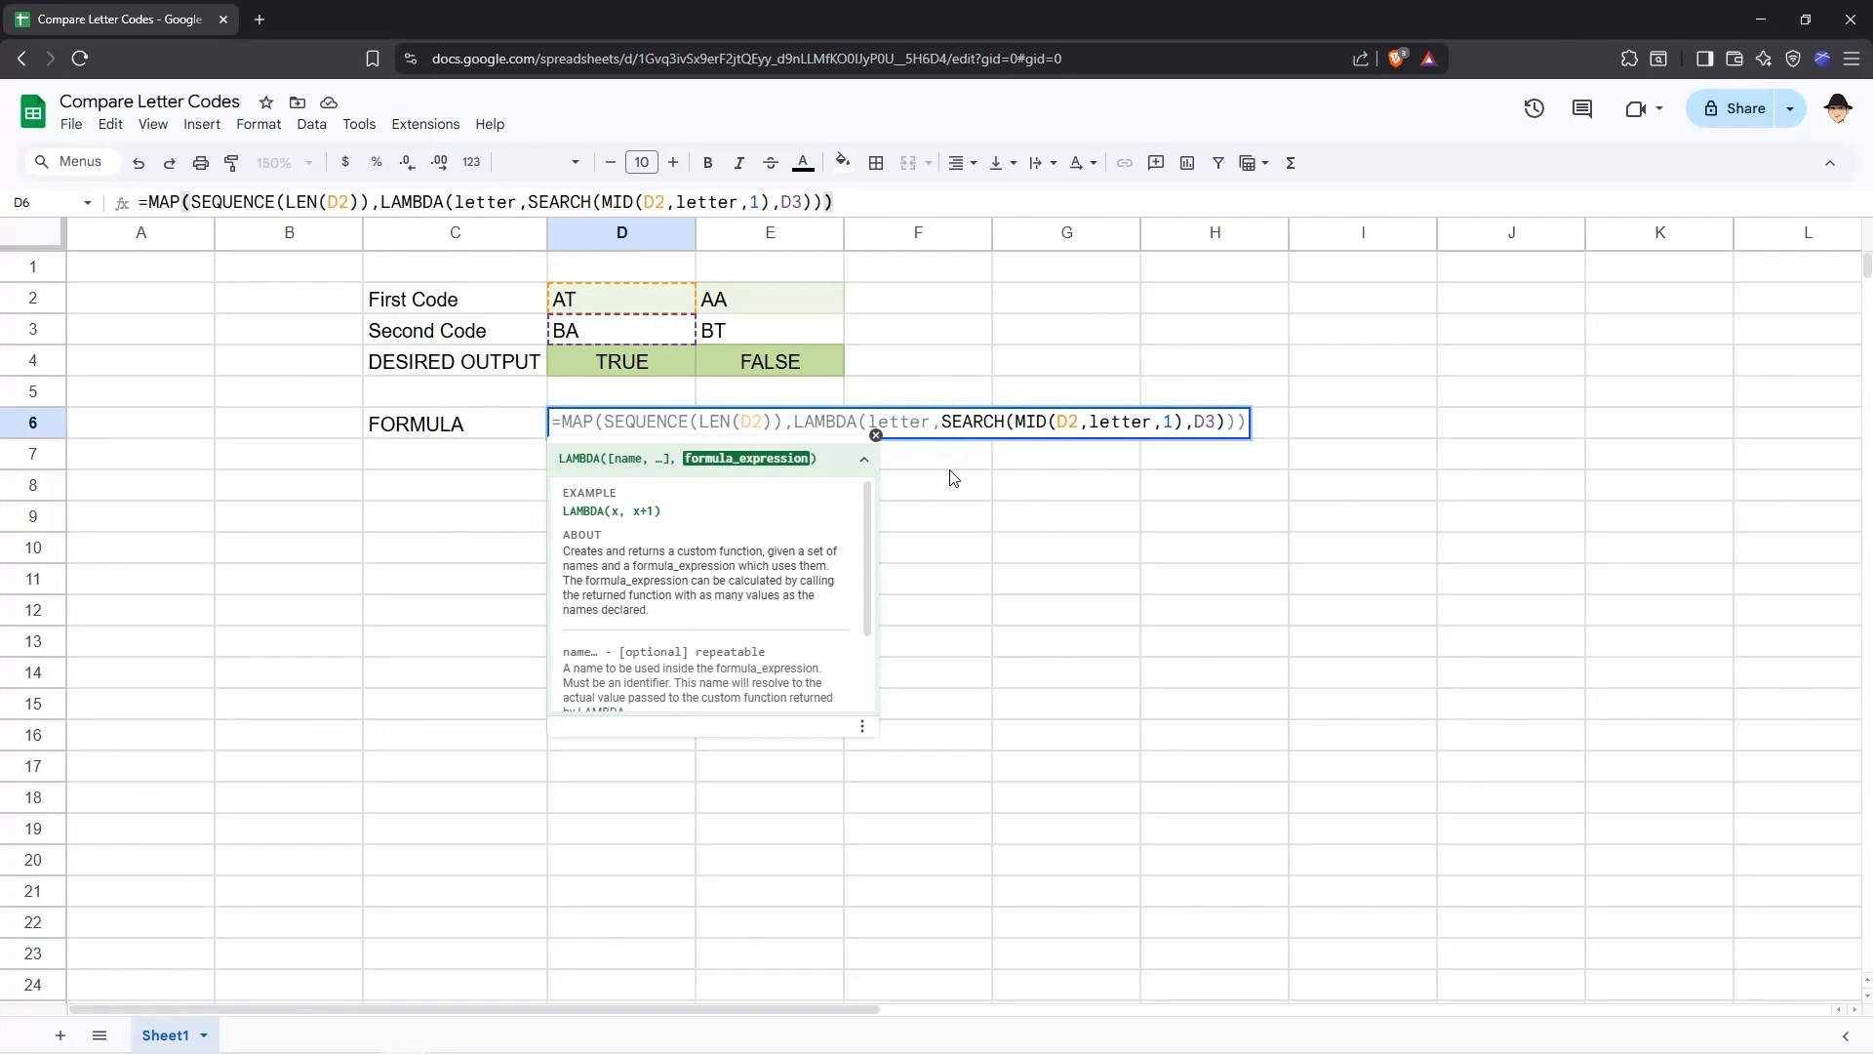
pyautogui.write('IFERROR(')
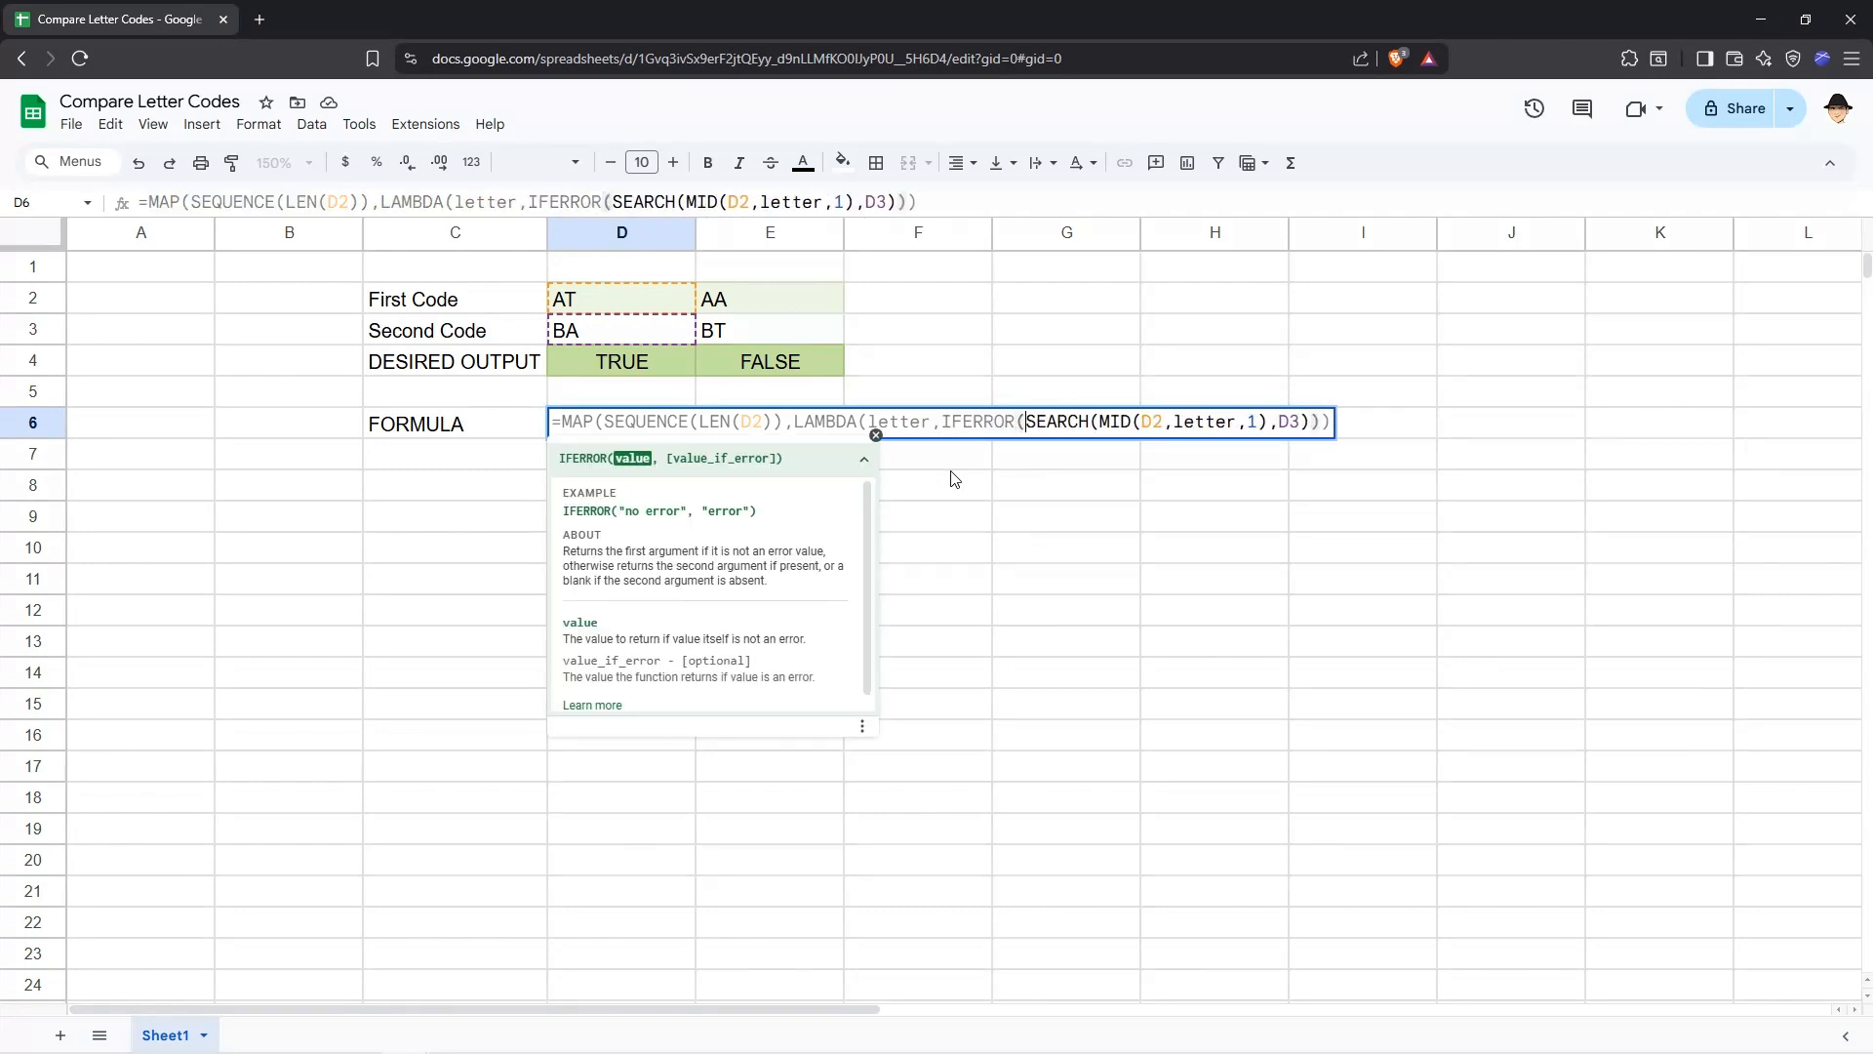
pyautogui.press('End')
pyautogui.press('Left')
pyautogui.press('Right')
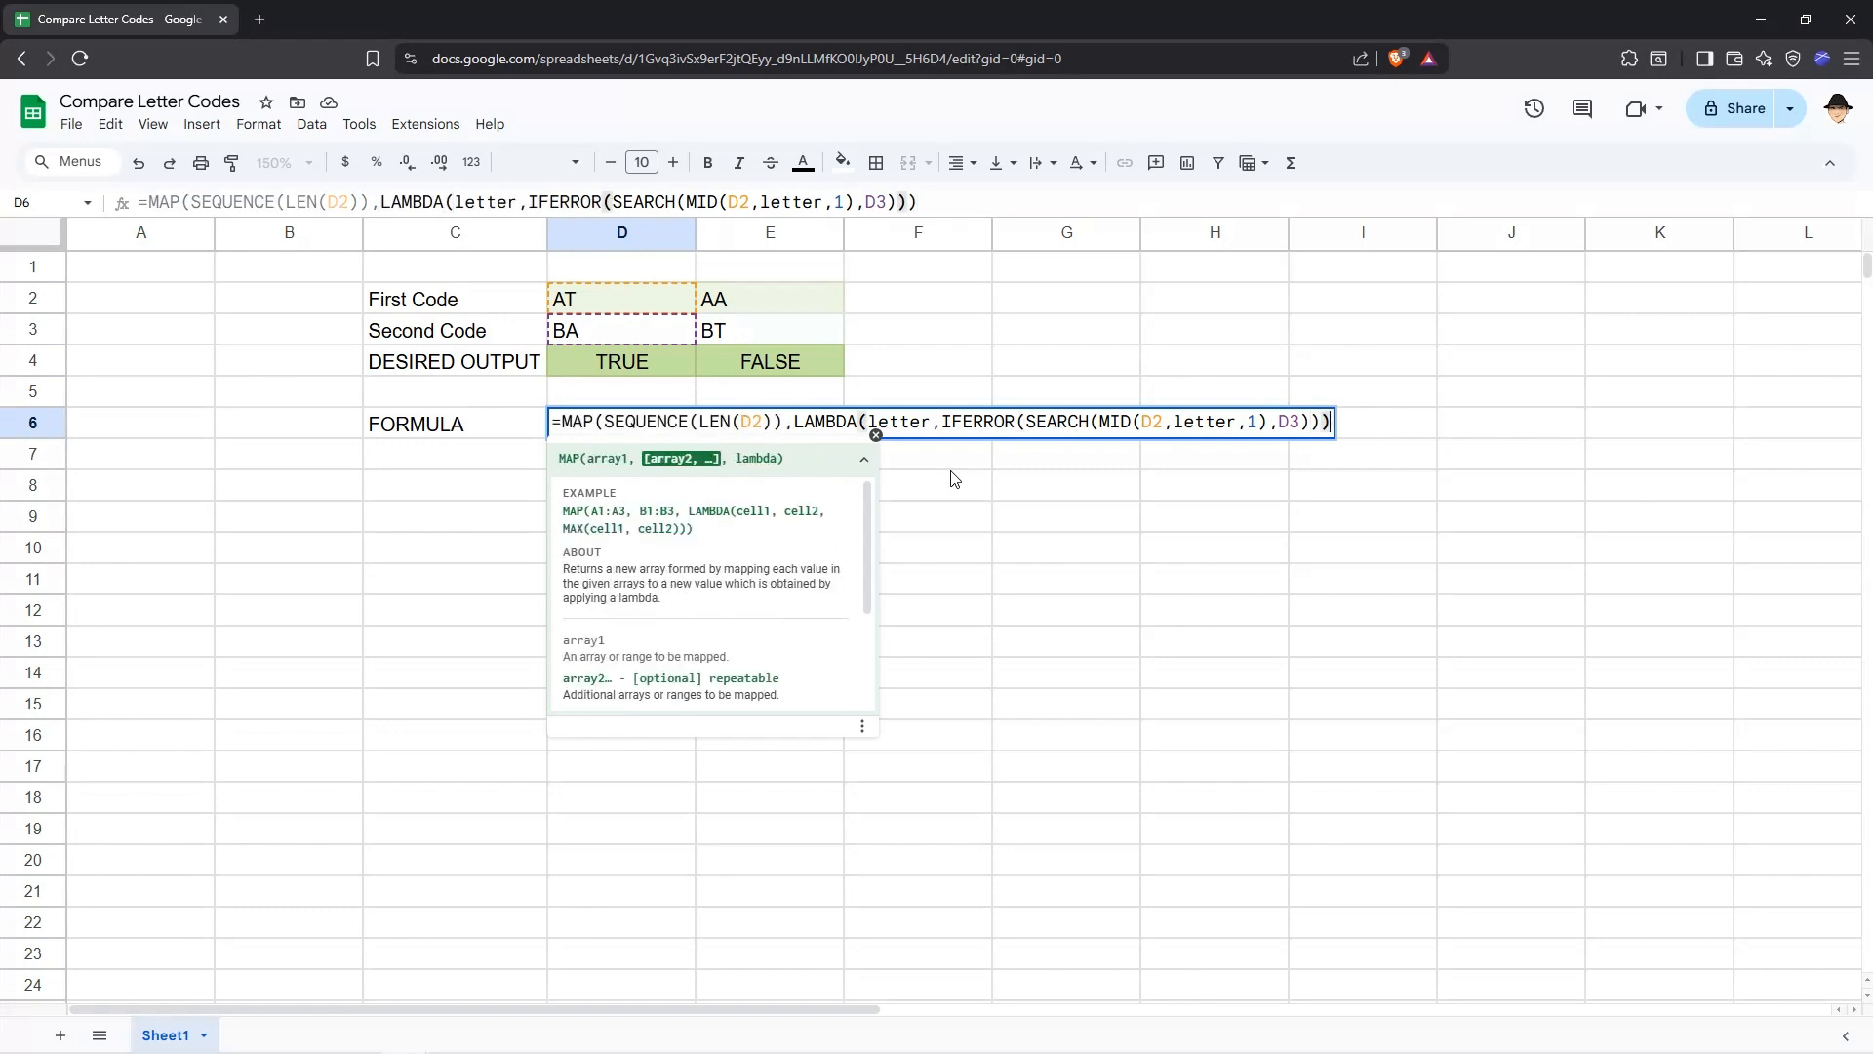
pyautogui.press('Left')
pyautogui.press('Left')
pyautogui.write(',')
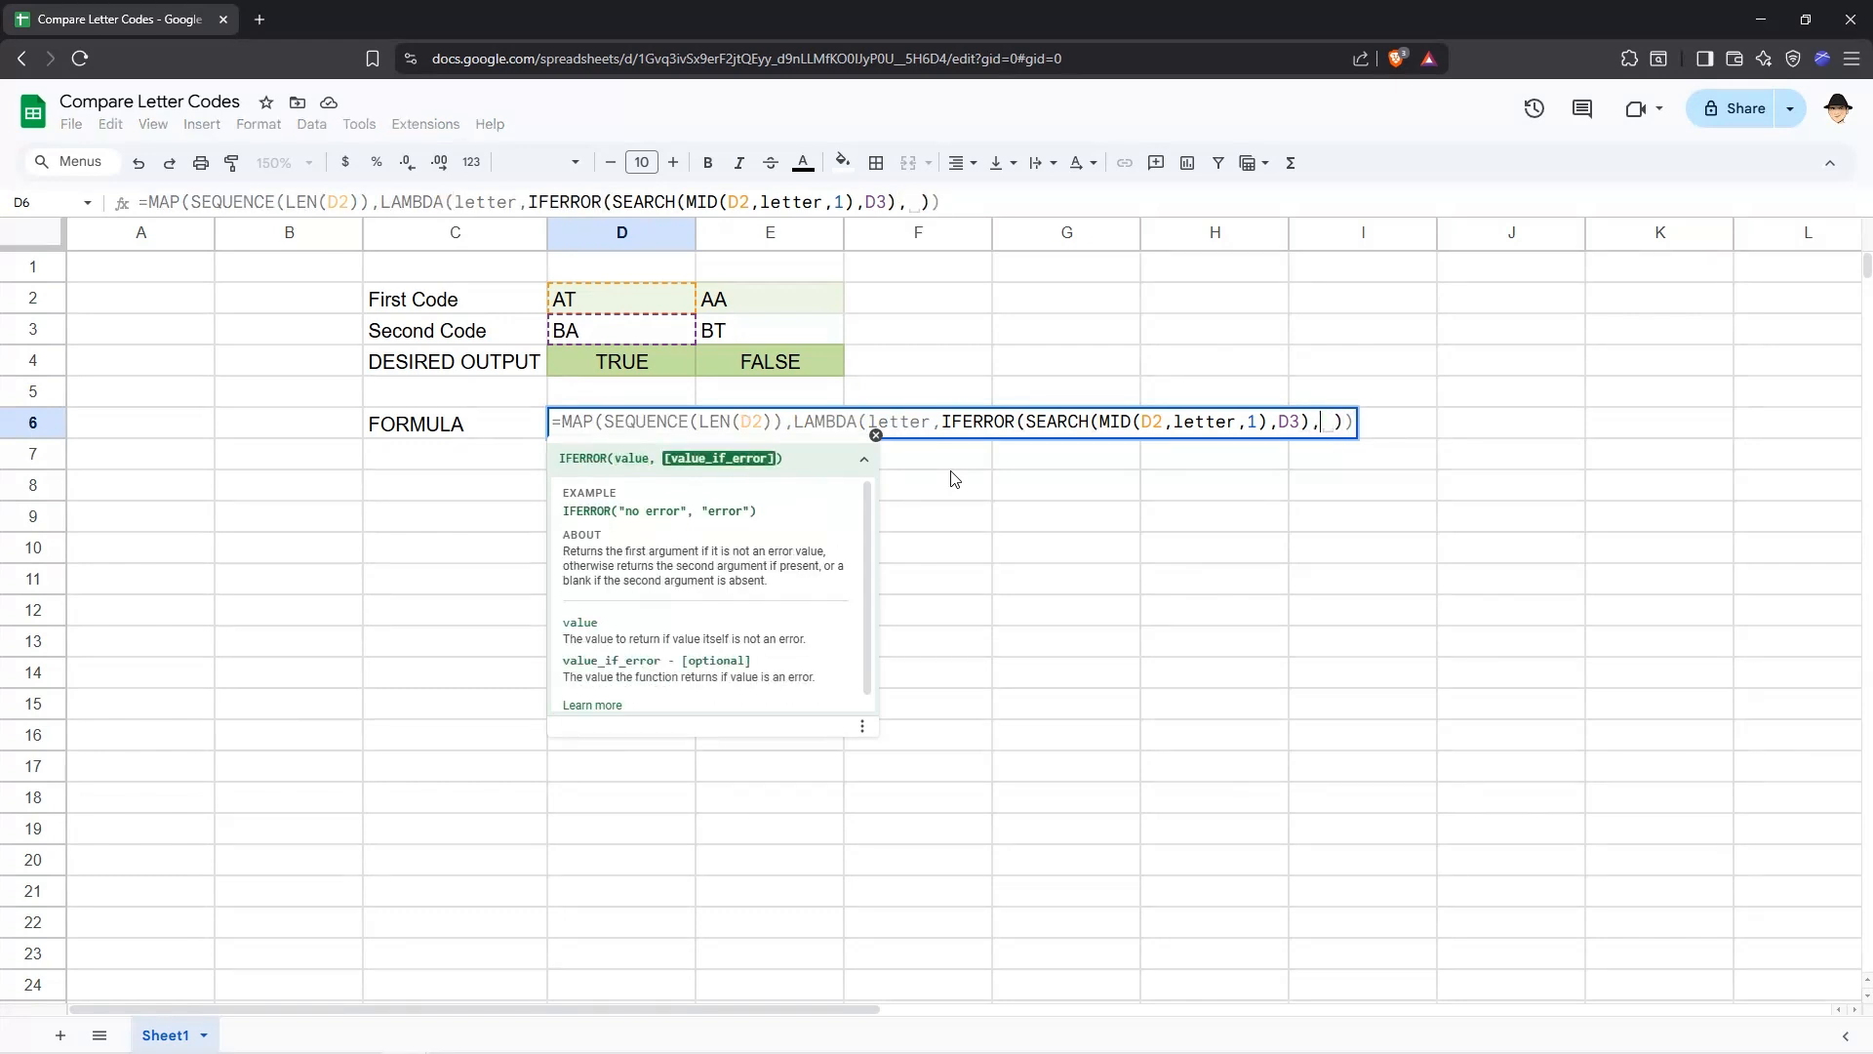
pyautogui.write(')')
pyautogui.press('Return')
pyautogui.press('Up')
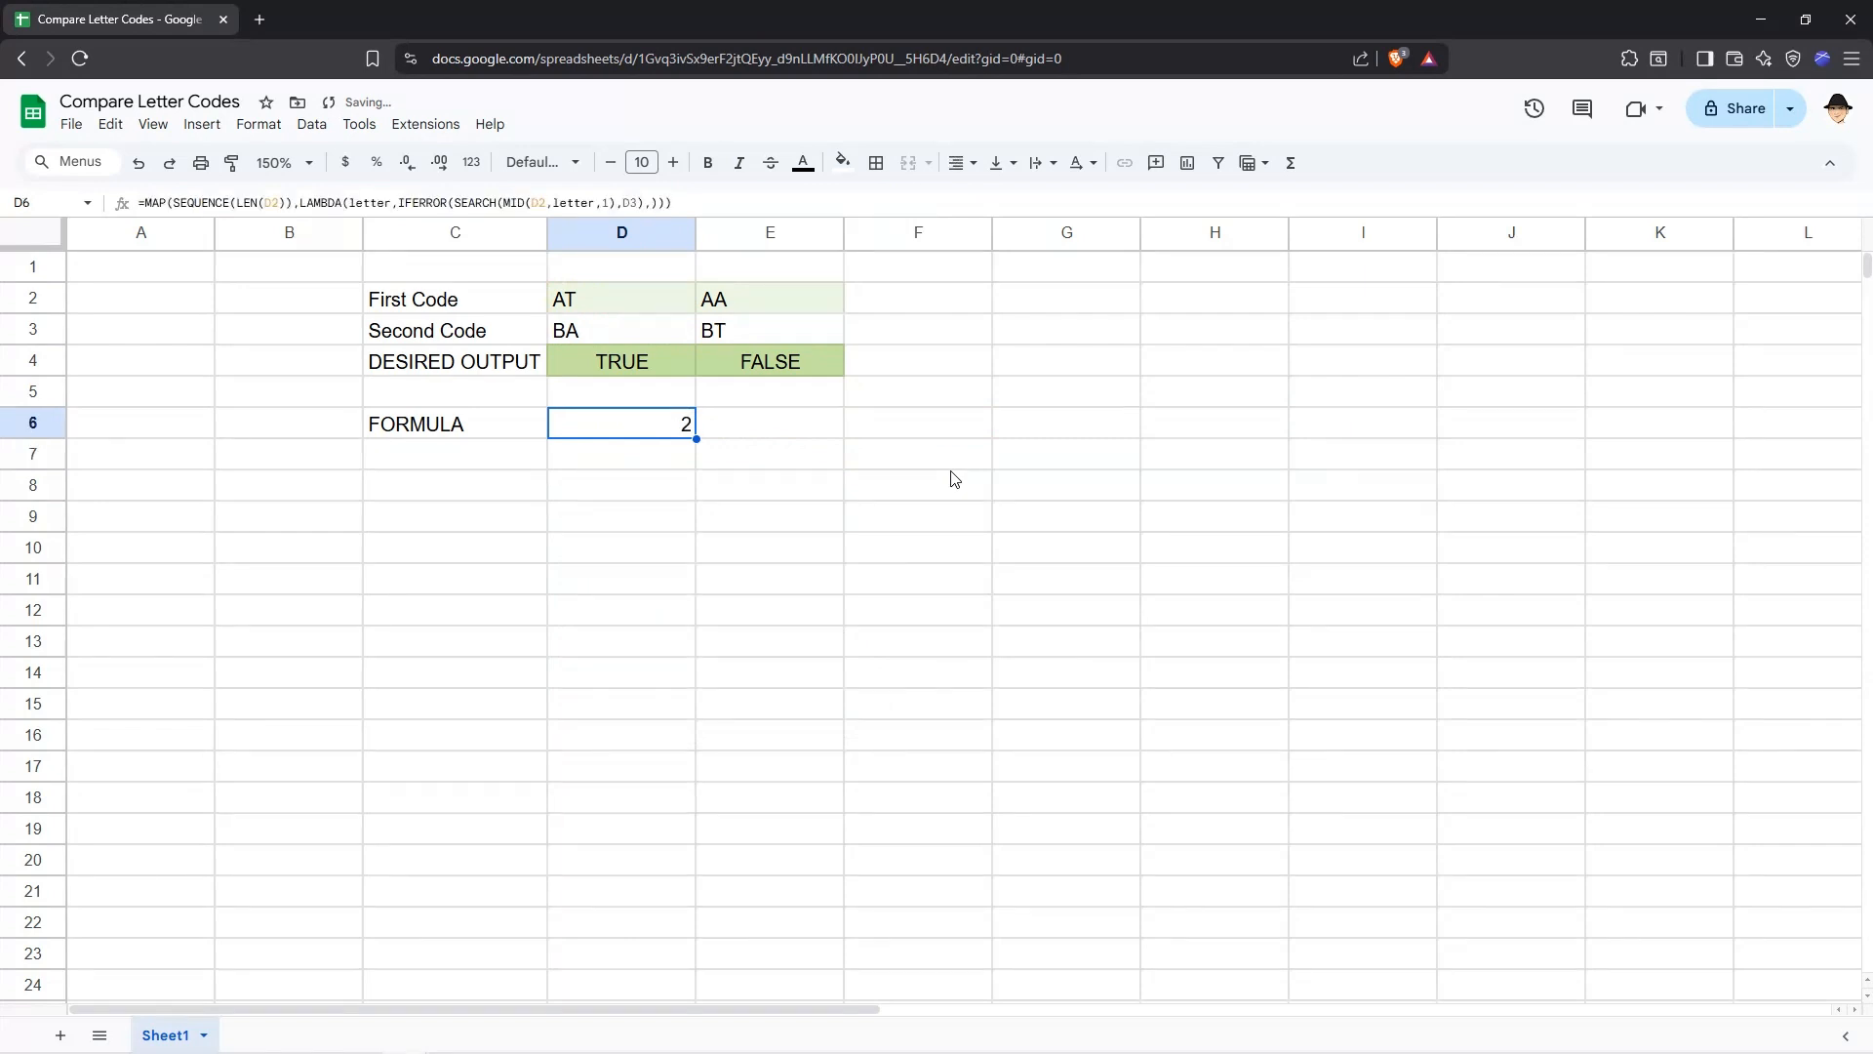
# Wrap the whole D6 formula in SUM so the MAP results are added together.
pyautogui.press('Down')
pyautogui.press('Up')
pyautogui.press('F2')
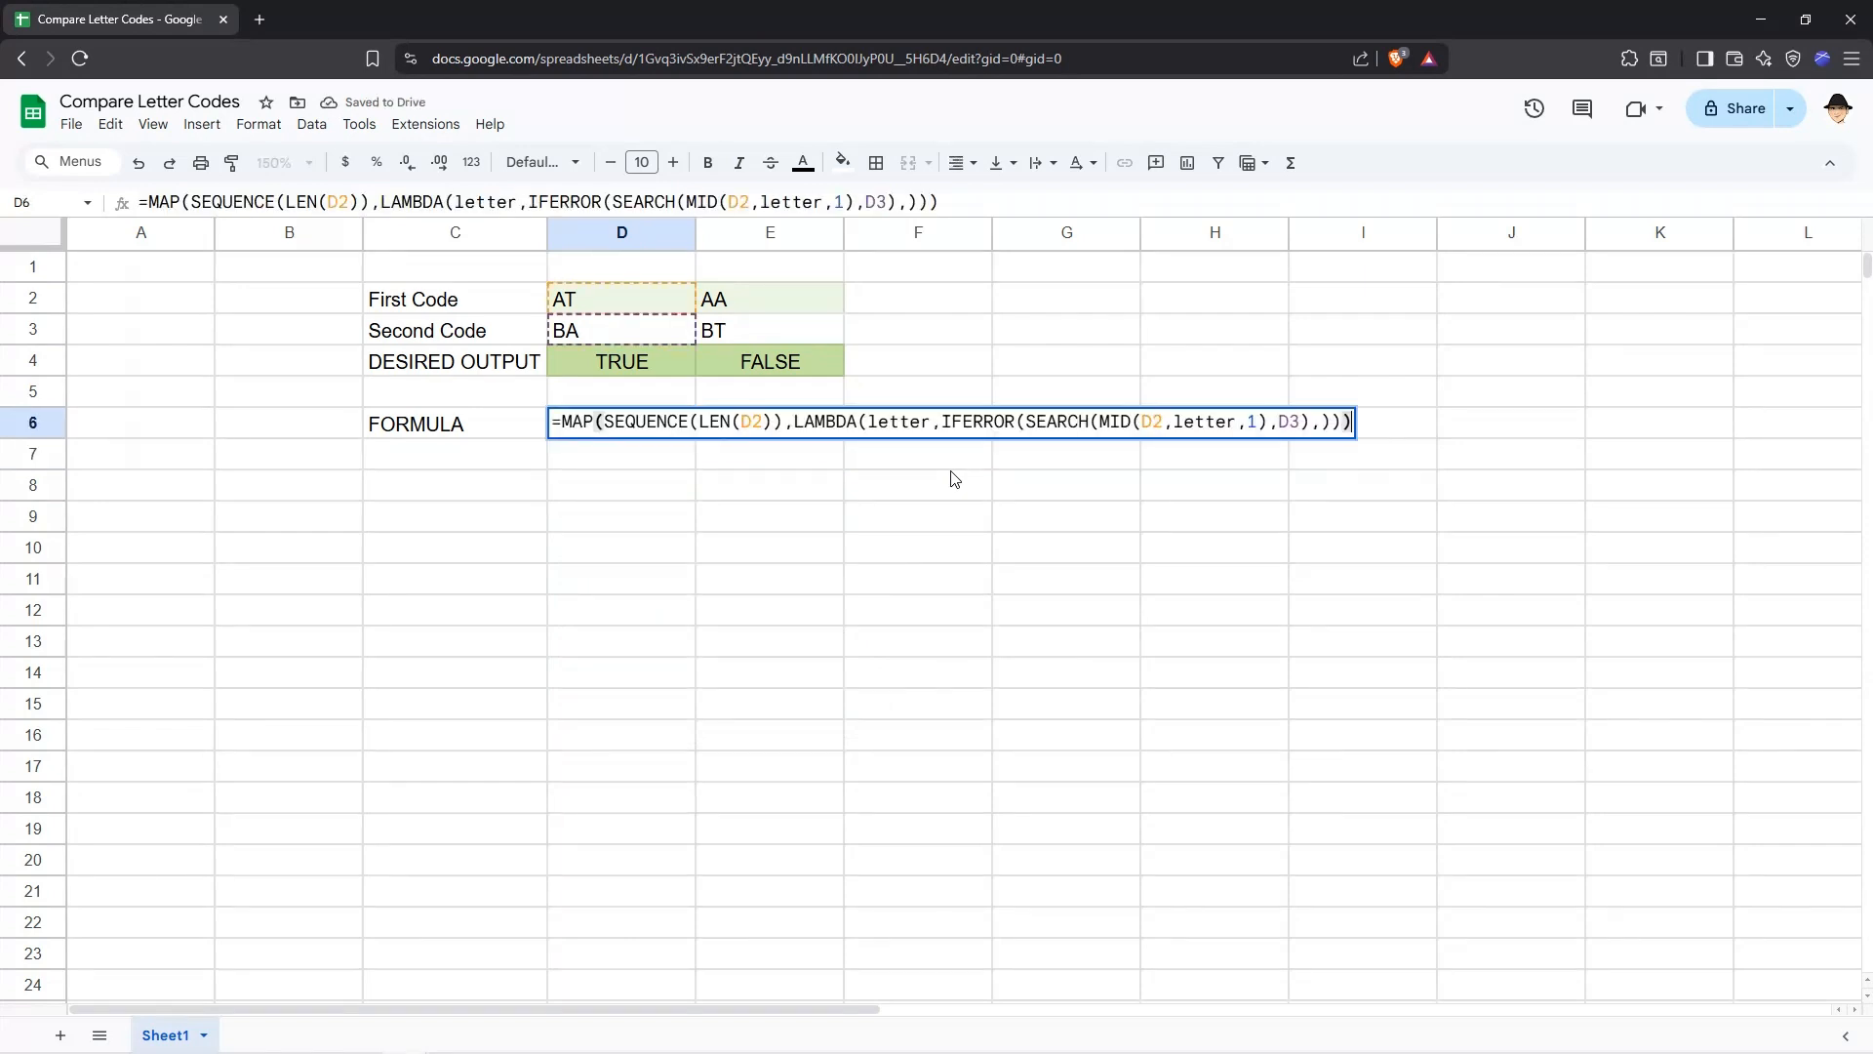
pyautogui.press('Home')
pyautogui.press('Right')
pyautogui.write('SUM(')
pyautogui.press('End')
pyautogui.write(')')
pyautogui.hotkey('ctrl', 'Return')
pyautogui.press('Down')
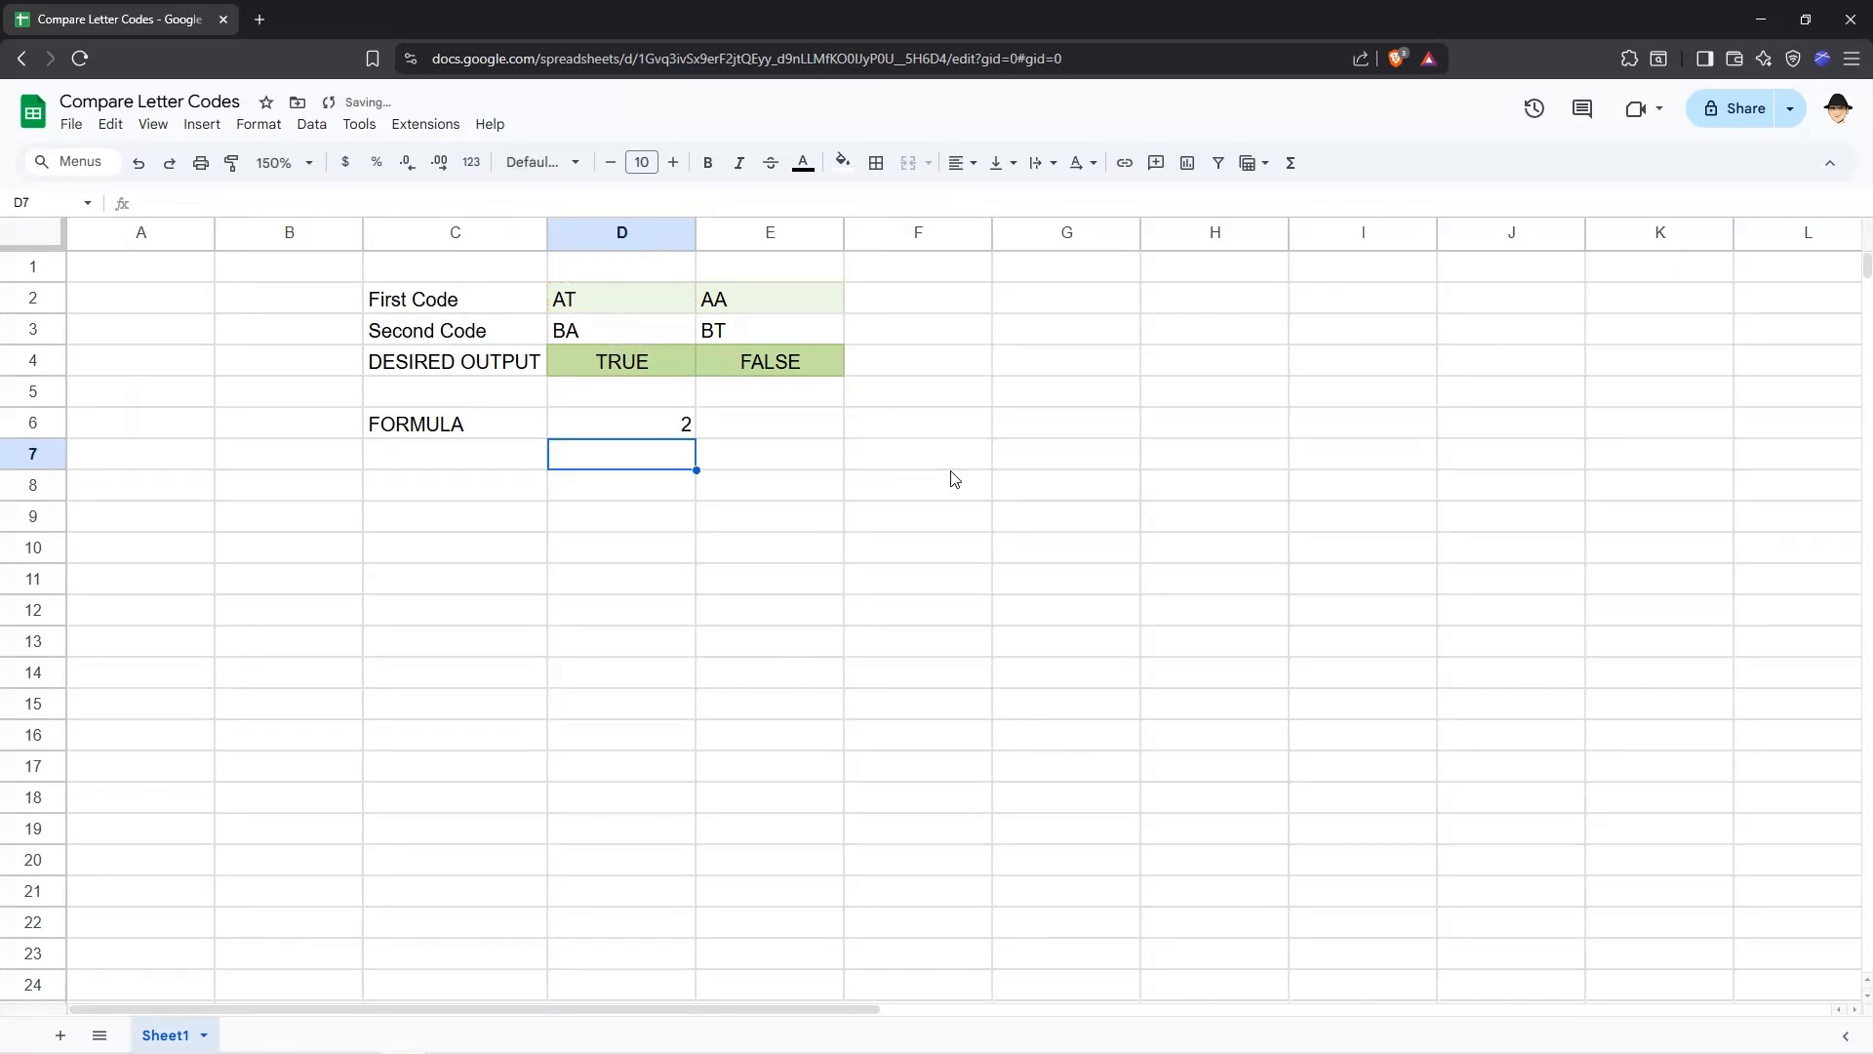
# Wrap the D6 formula in IF so it returns TRUE when the sum is non-zero and FALSE otherwise.
pyautogui.write('f')
pyautogui.press('Return')
pyautogui.press('Up')
pyautogui.press('Up')
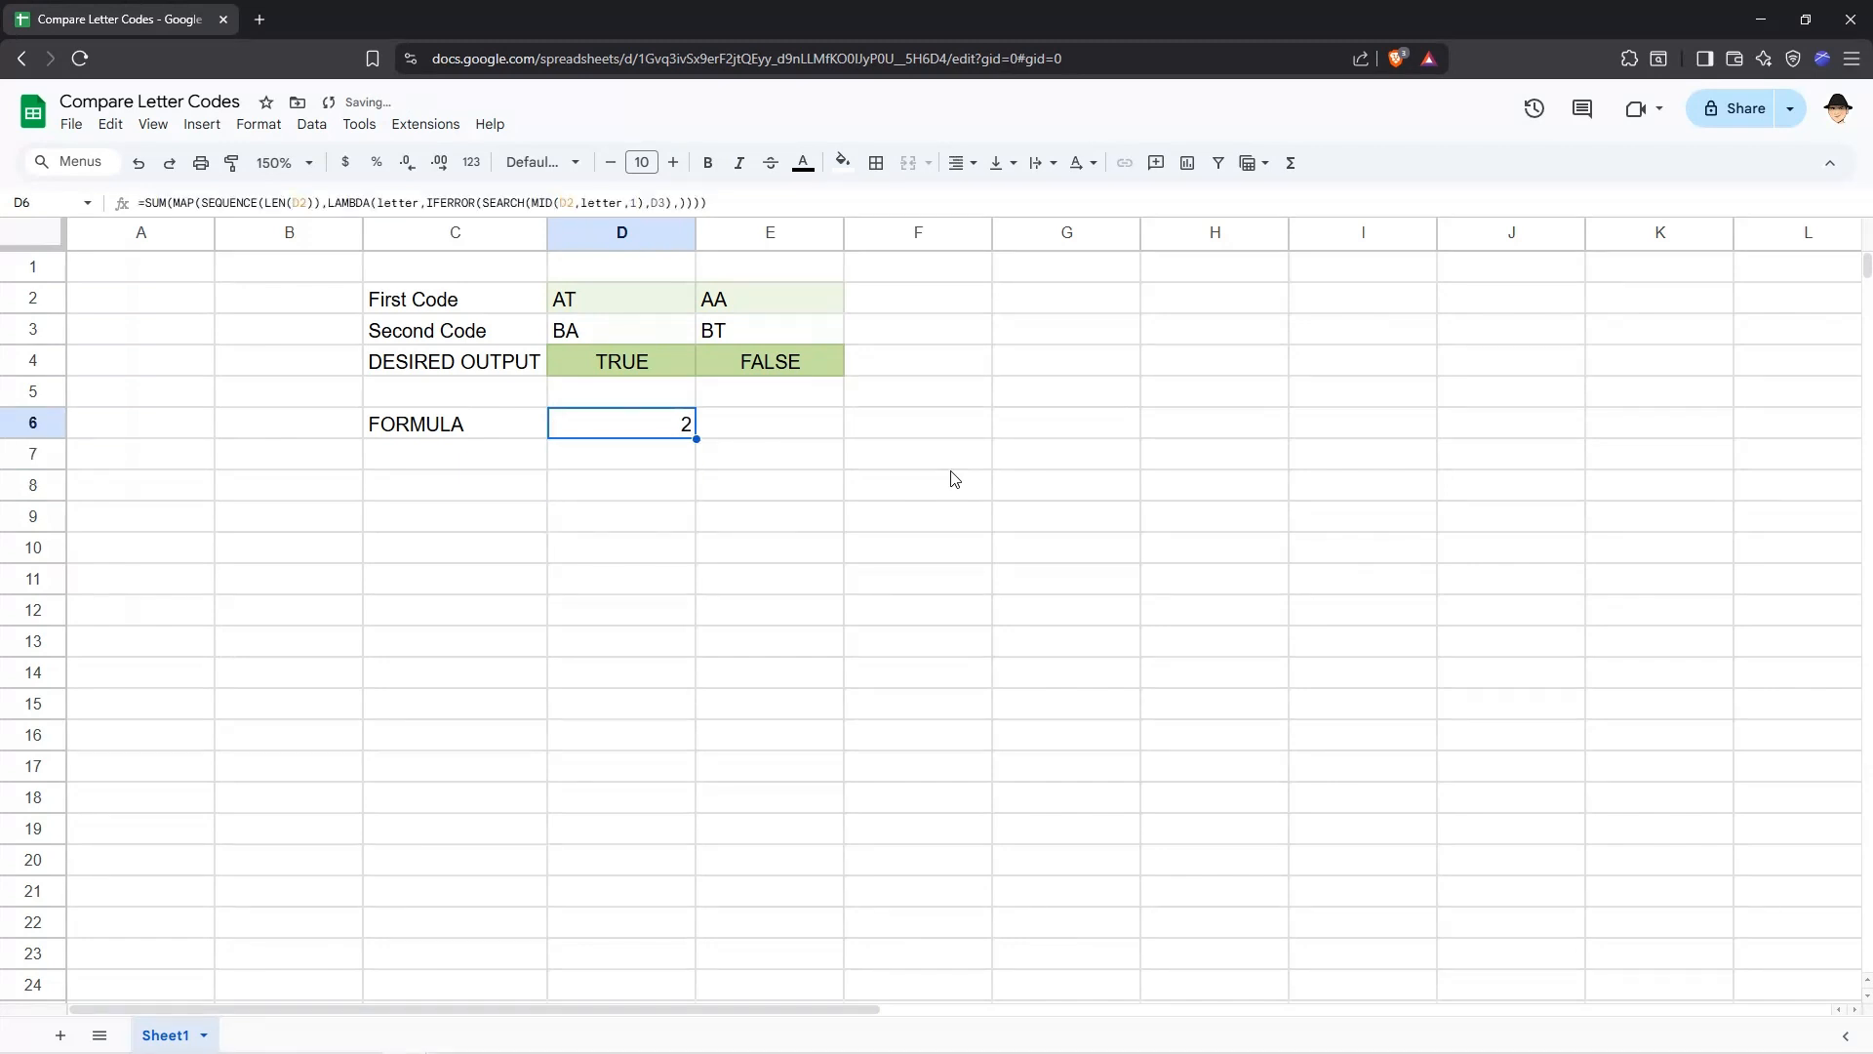
pyautogui.press('F2')
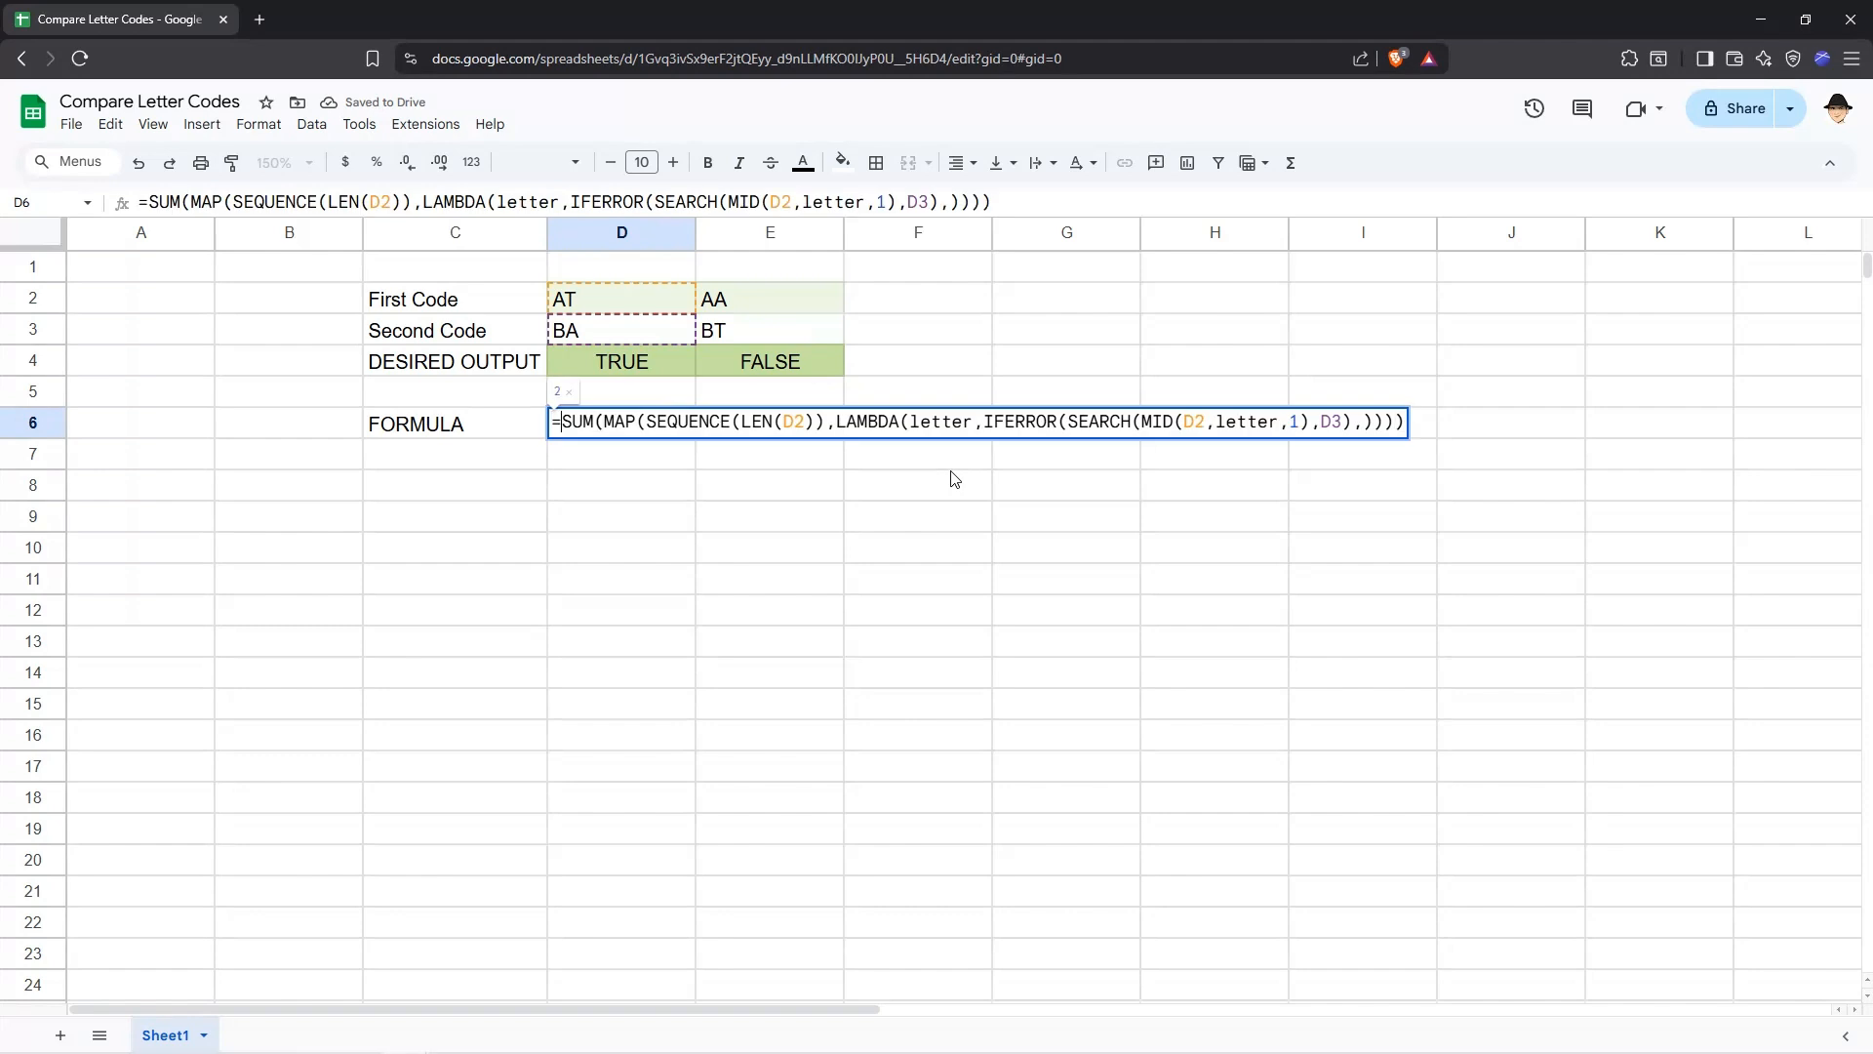
pyautogui.press('Home')
pyautogui.press('Right')
pyautogui.write('IF(')
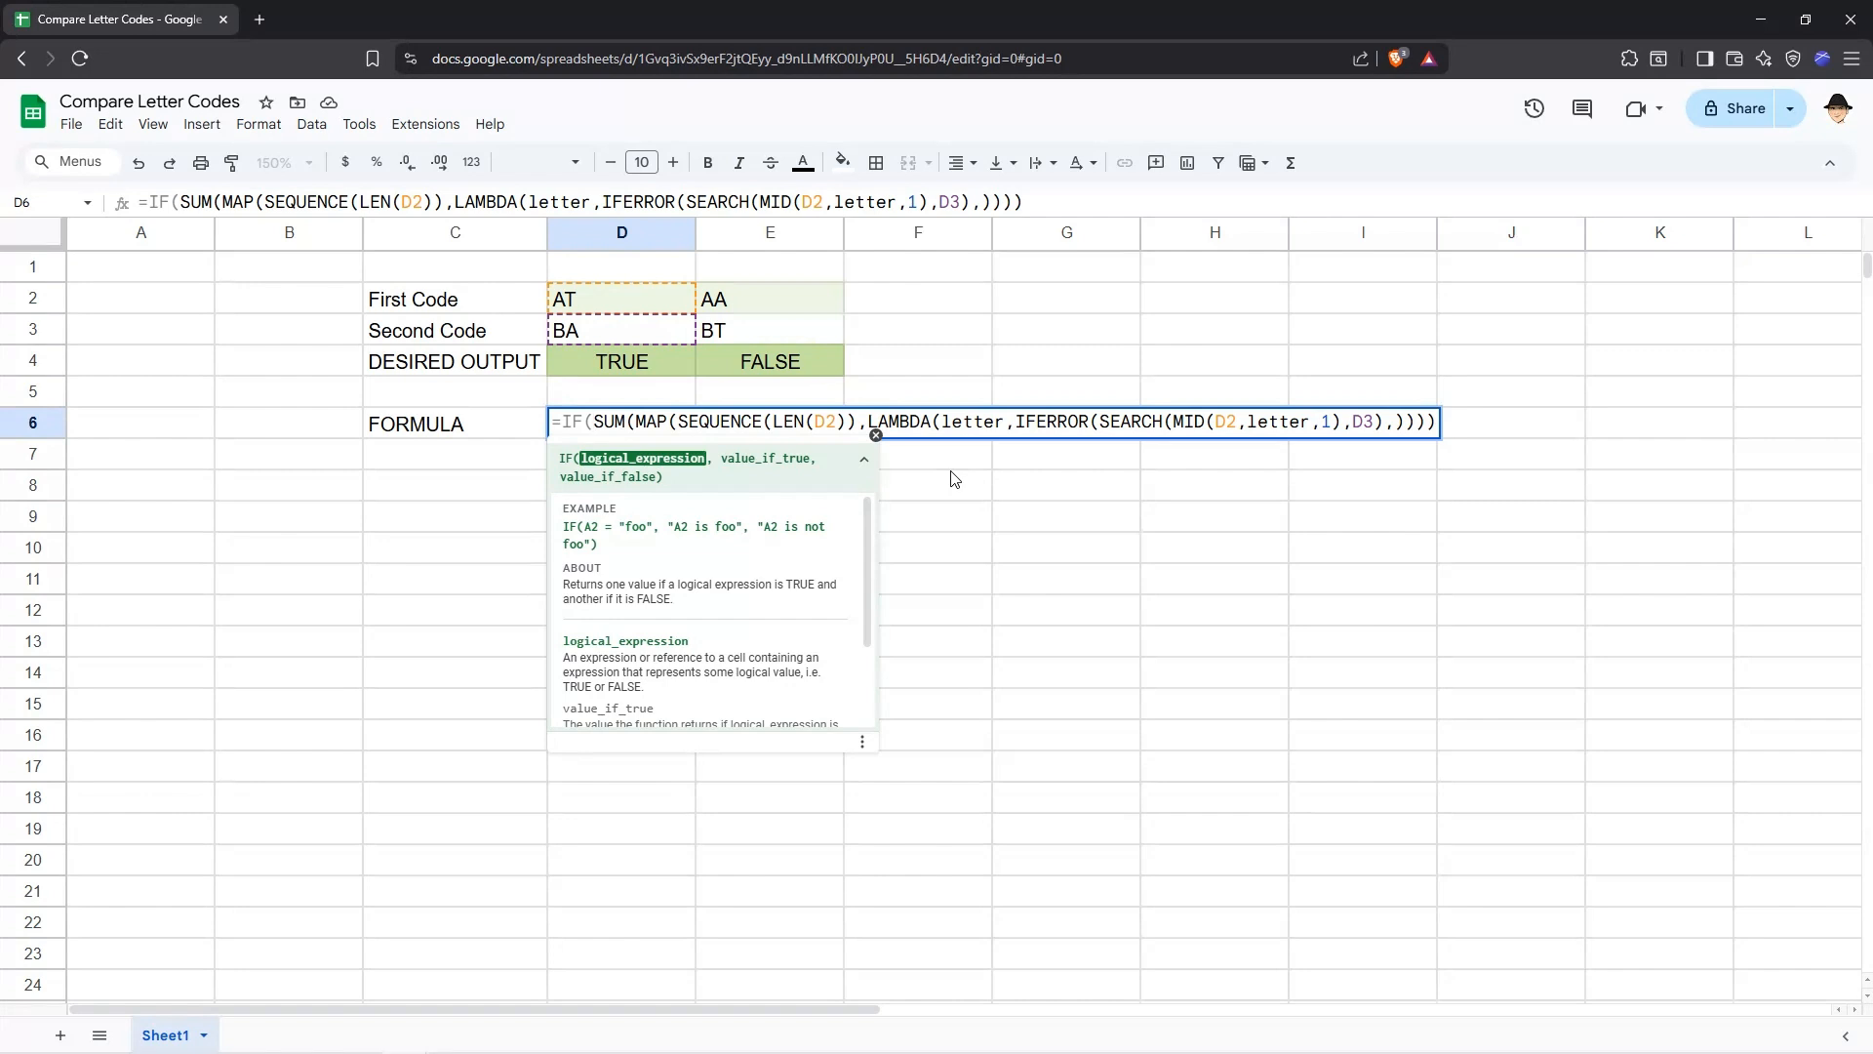
pyautogui.press('Right')
pyautogui.press('Right')
pyautogui.press('Right')
pyautogui.press('Right')
pyautogui.write(',TRU')
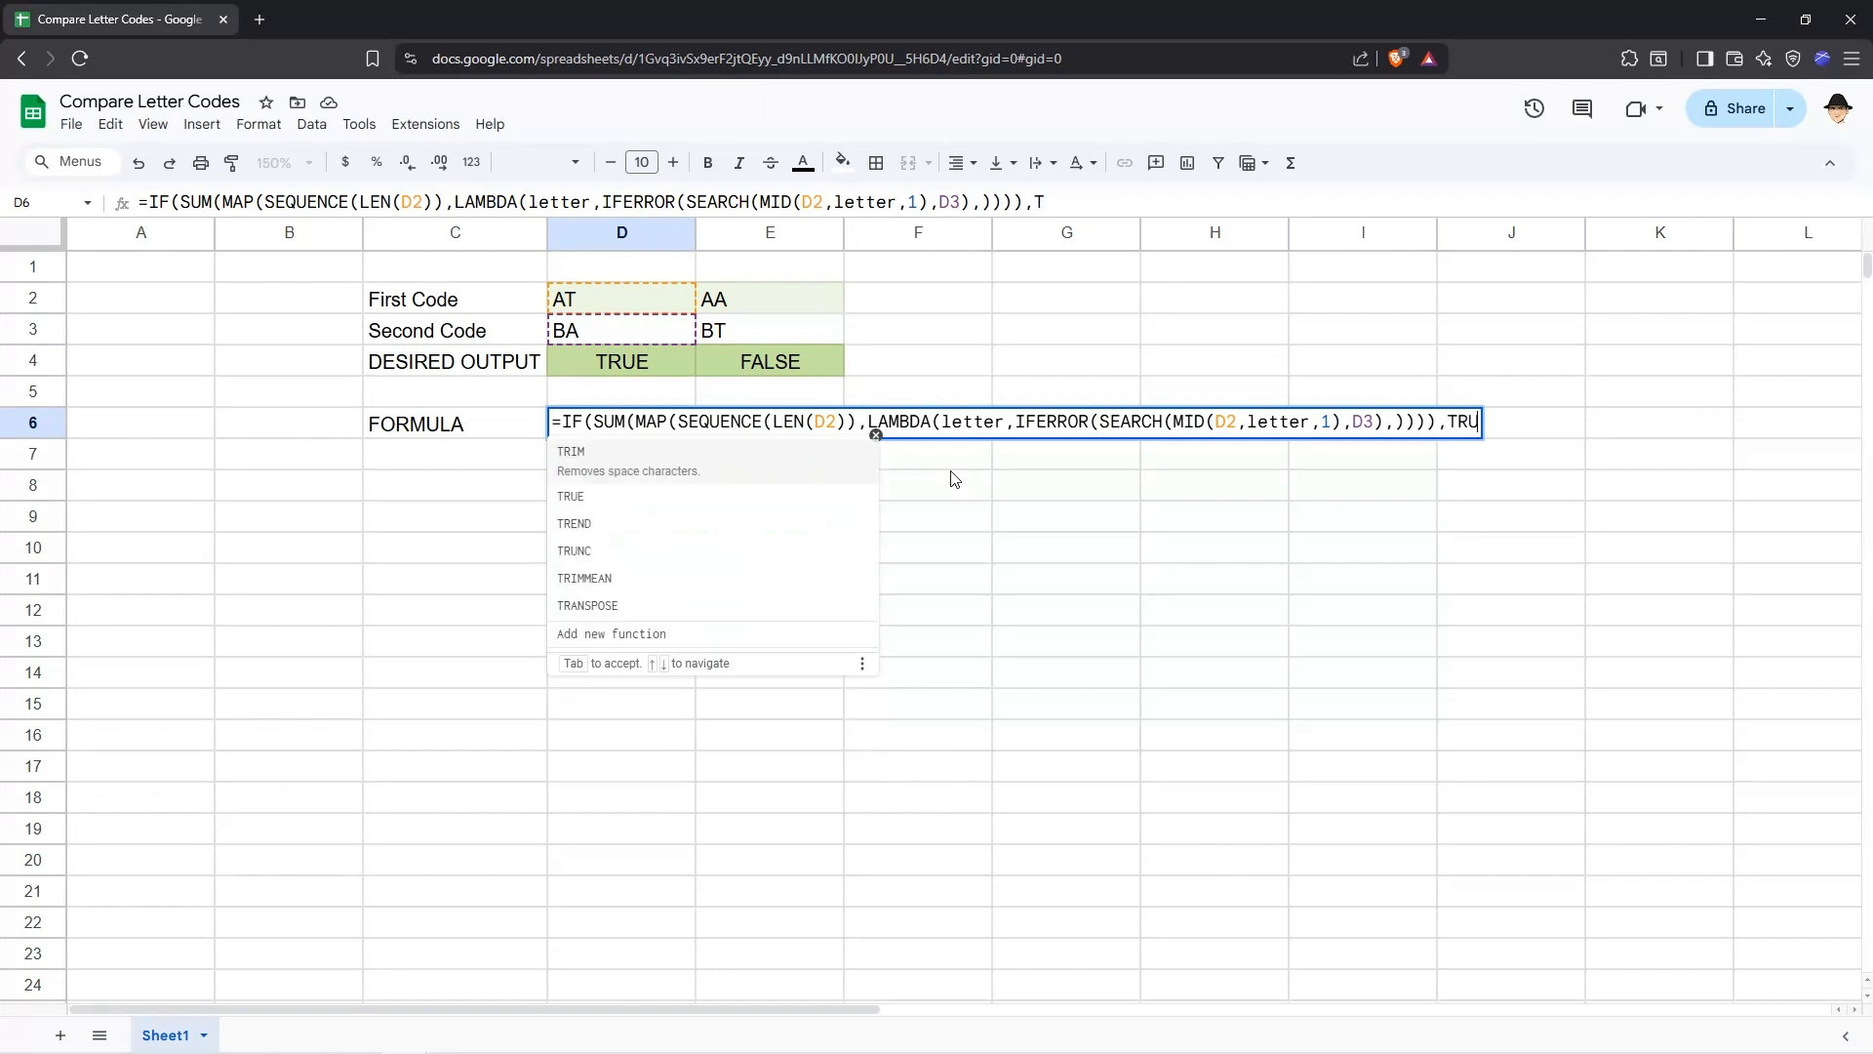
pyautogui.write('E,FALSE)')
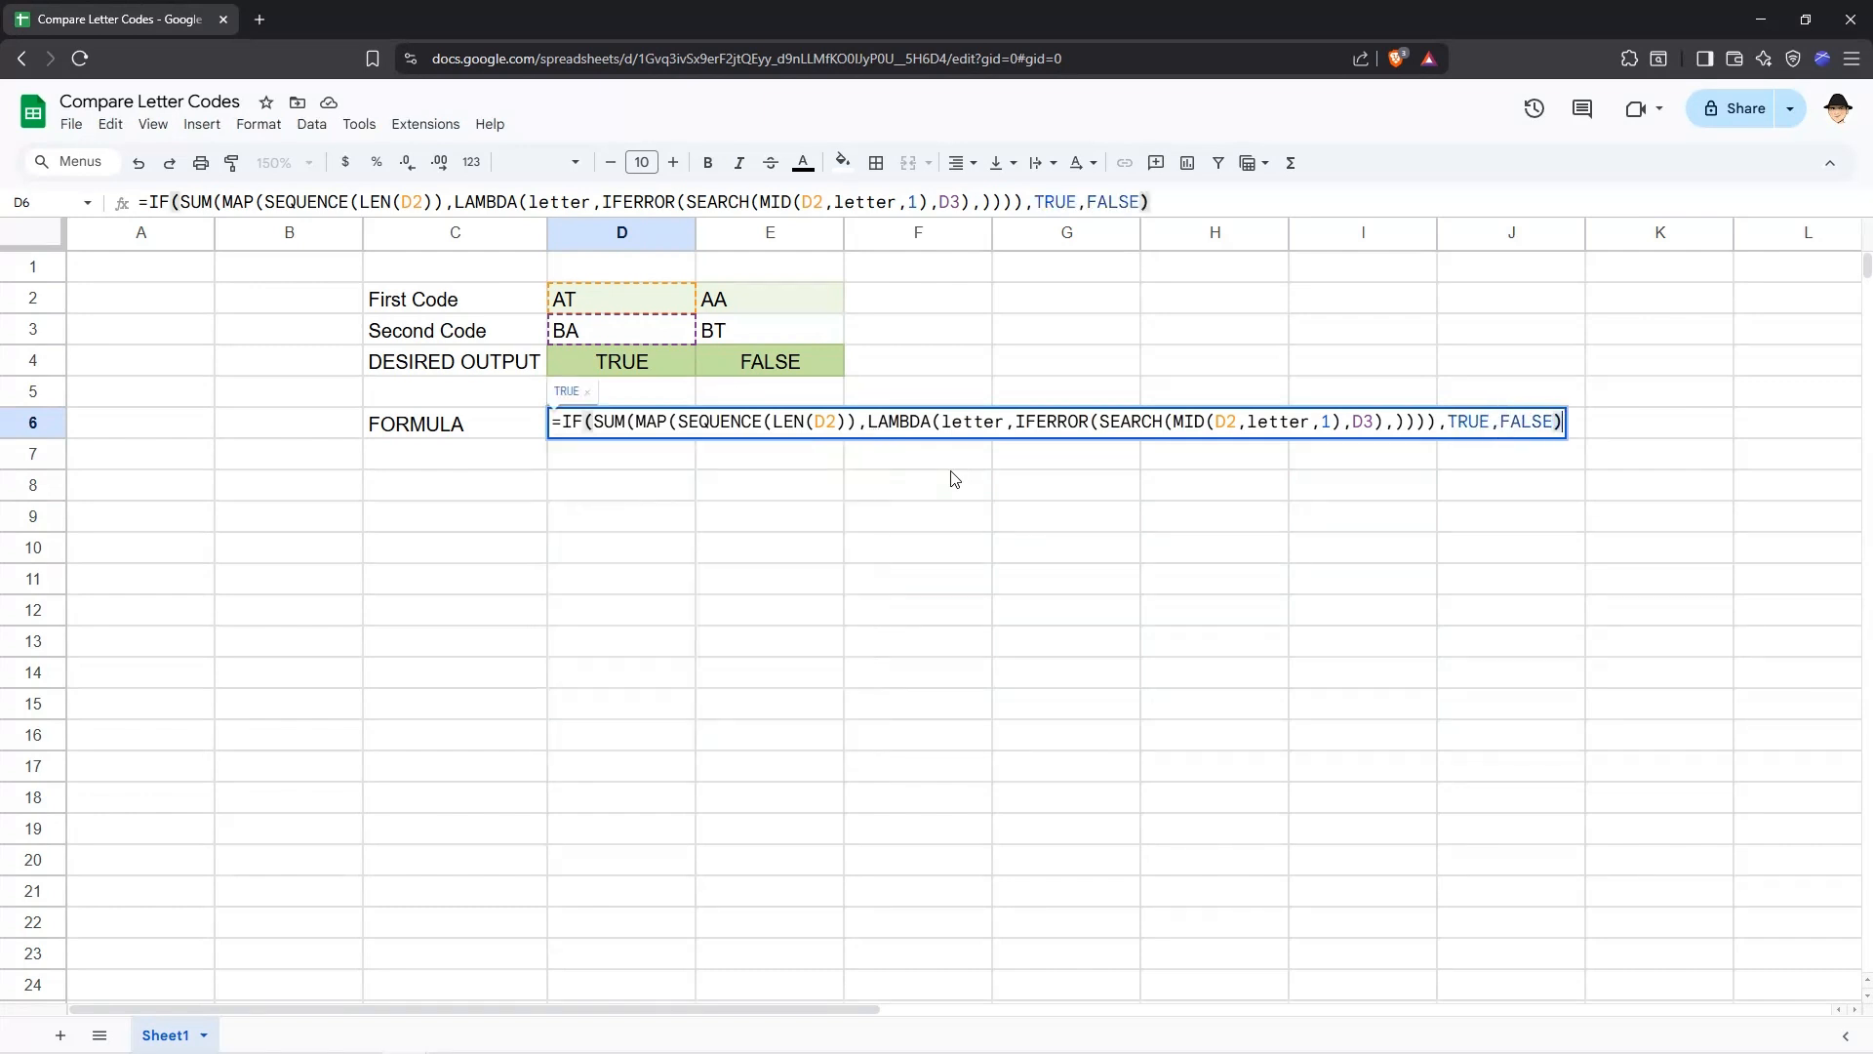
pyautogui.press('Return')
pyautogui.press('Up')
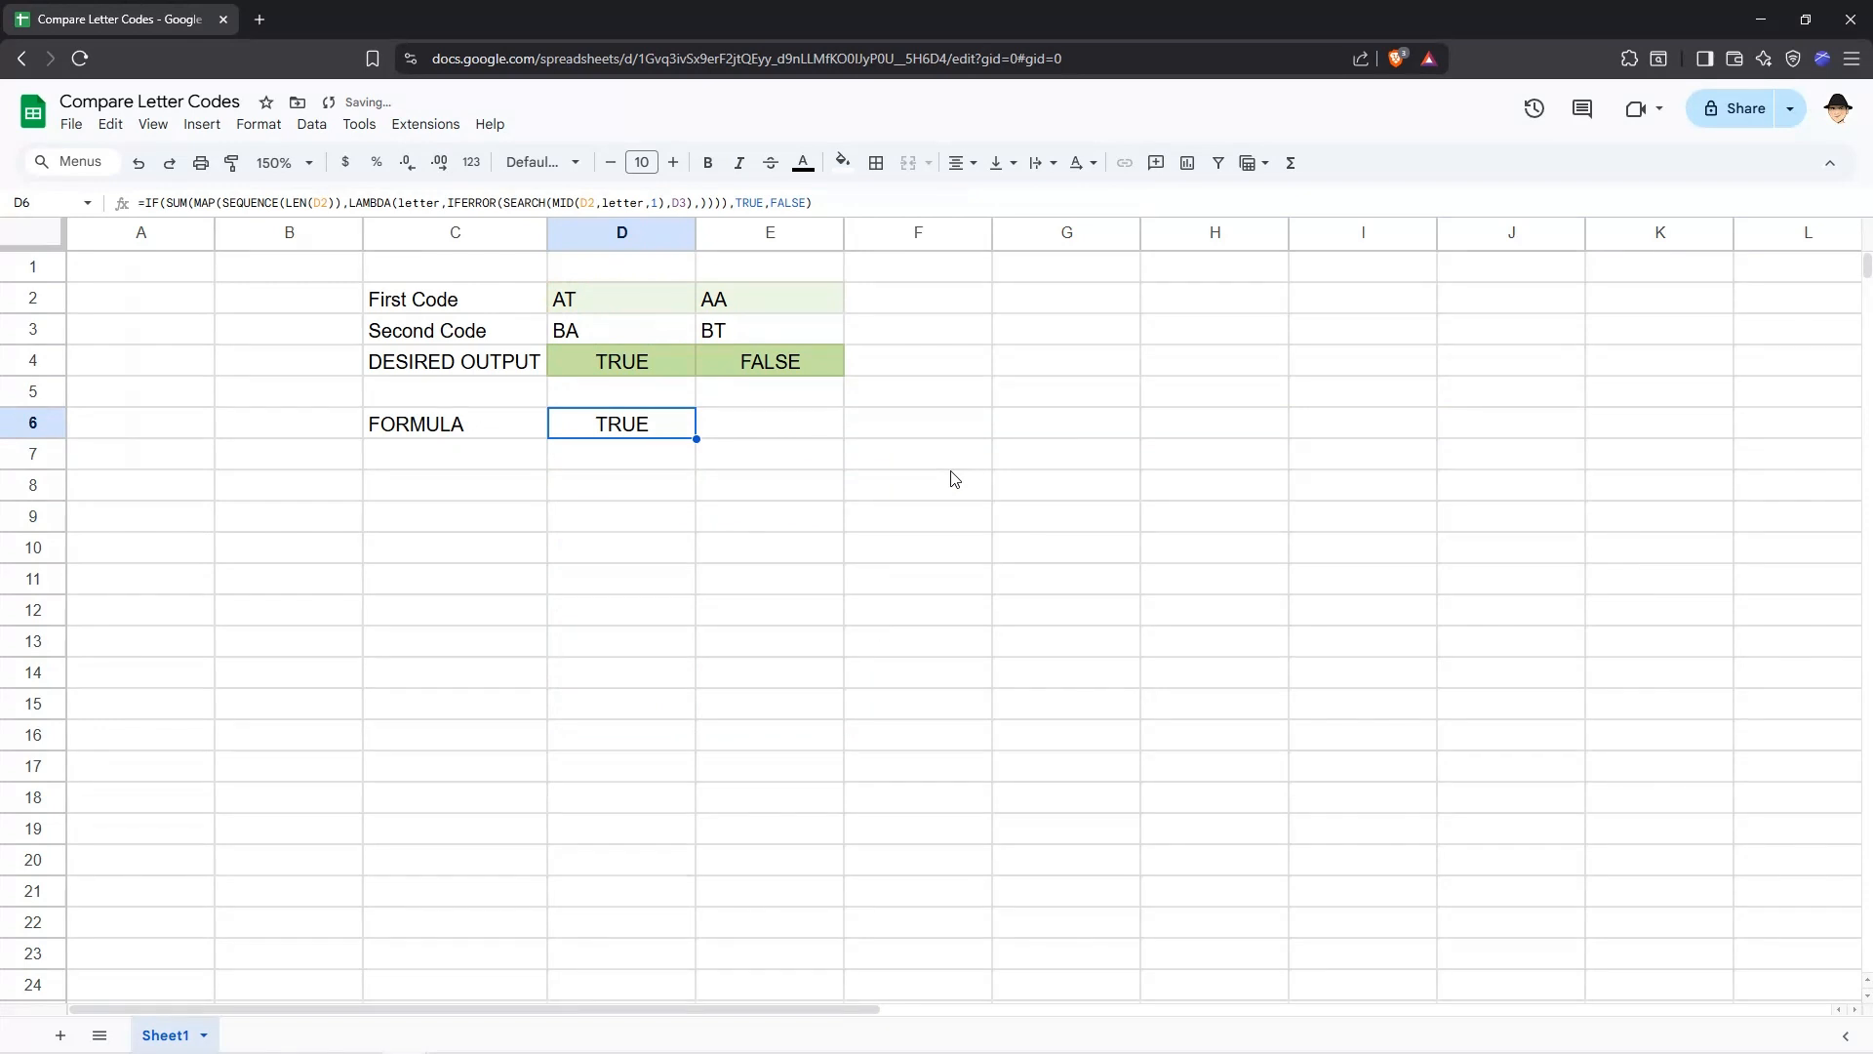
# Paste the D6 formula into E6 and change the first code in E2 to AB.
pyautogui.press('Right')
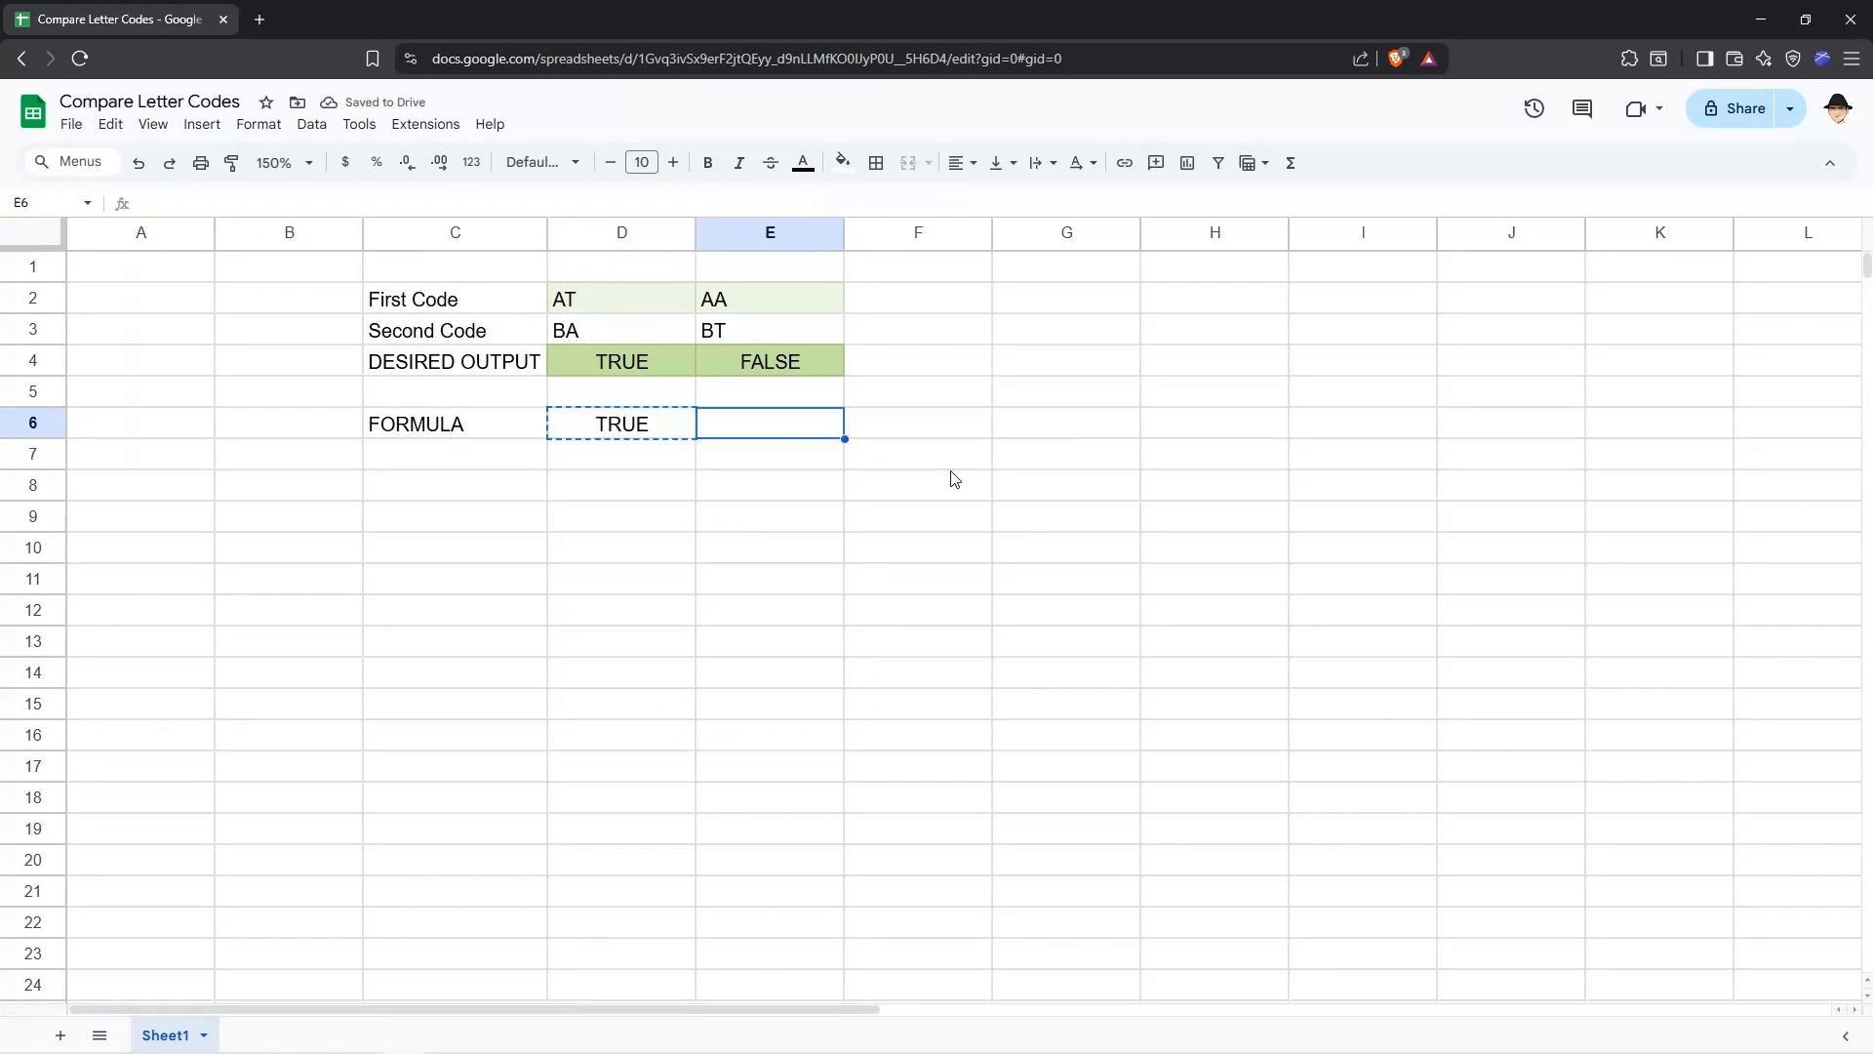
pyautogui.hotkey('ctrl', 'v')
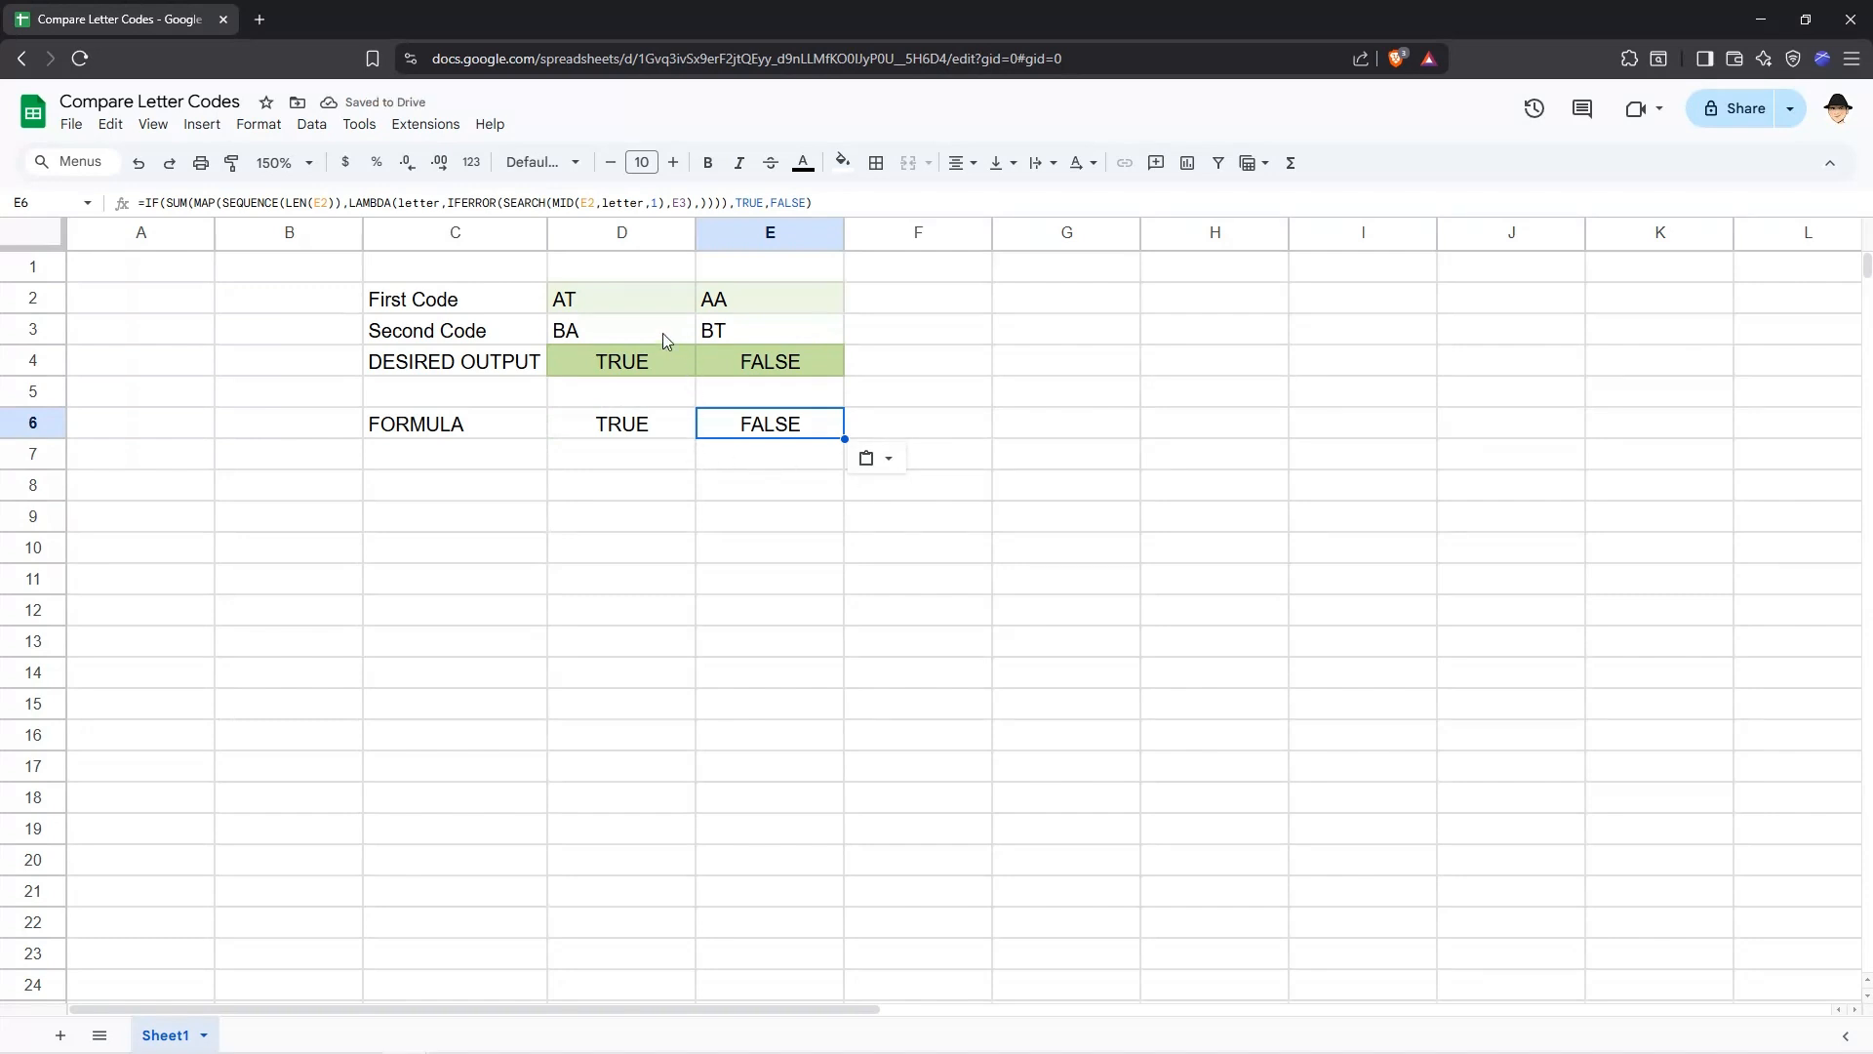
pyautogui.click(723, 313)
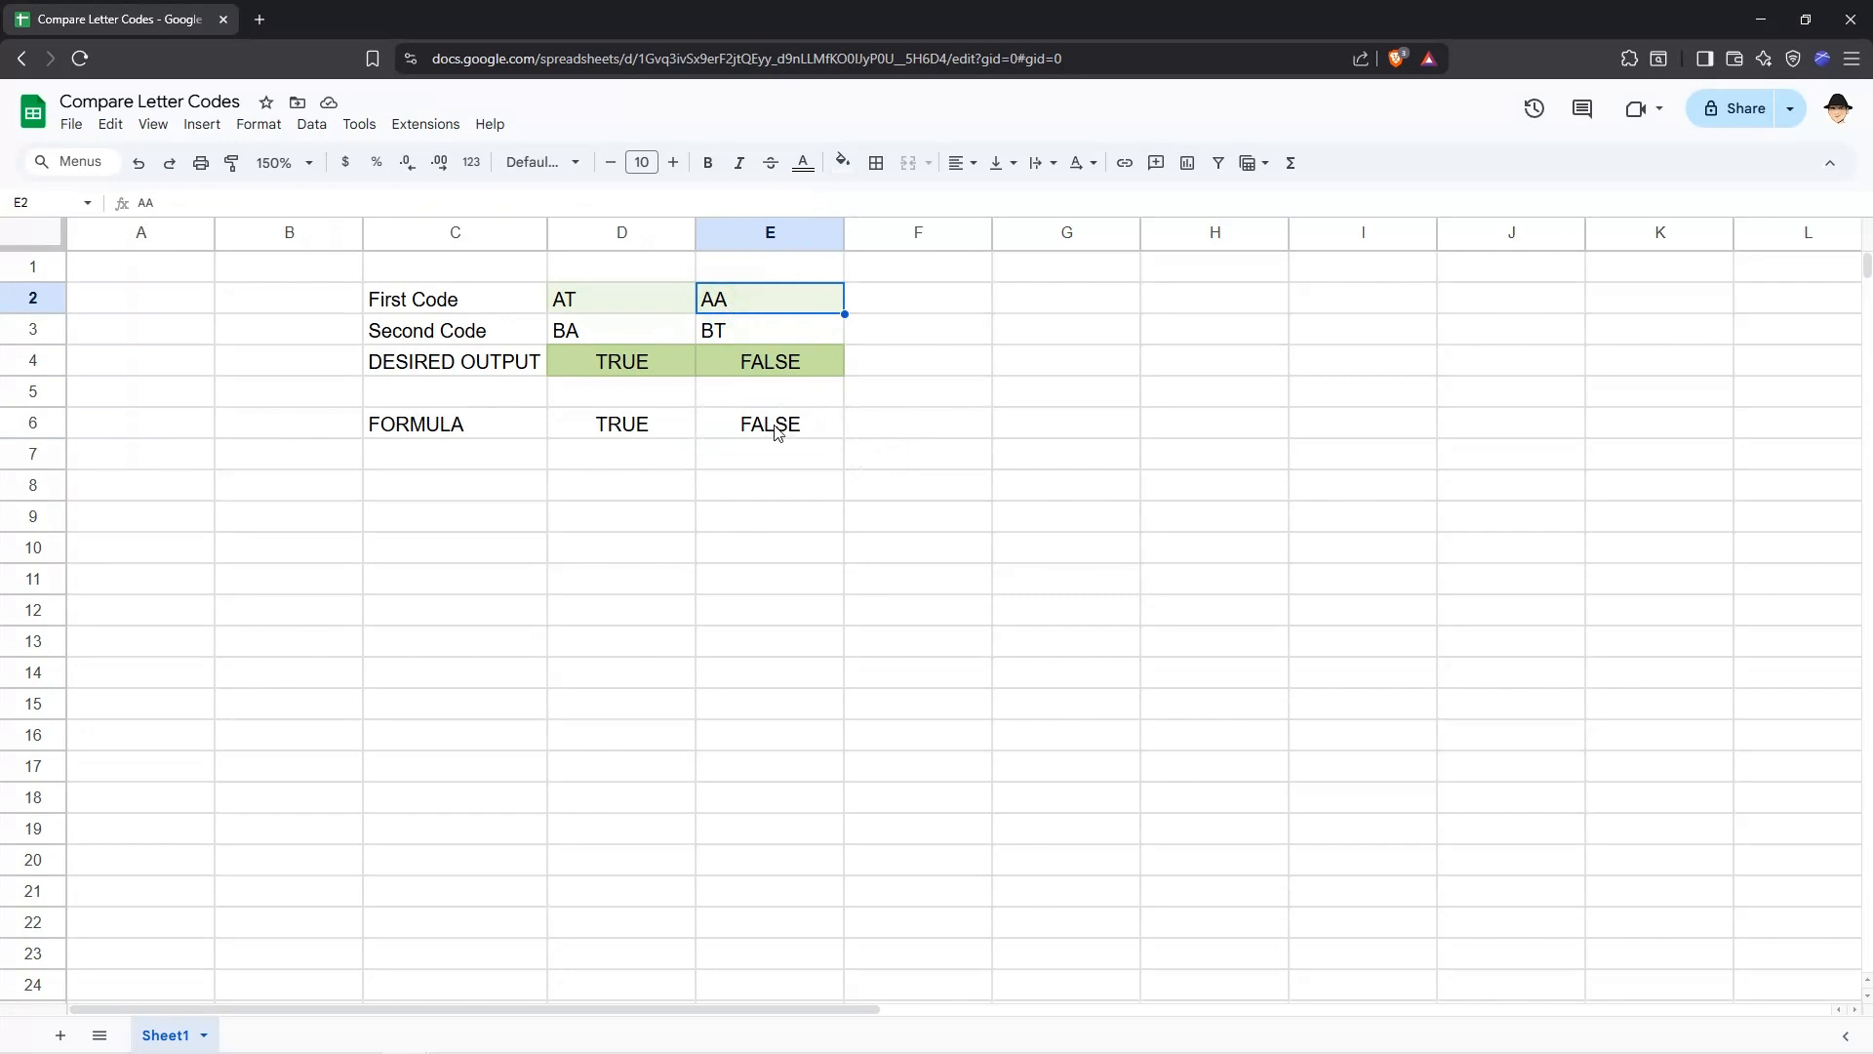
pyautogui.write('AB')
pyautogui.press('Return')
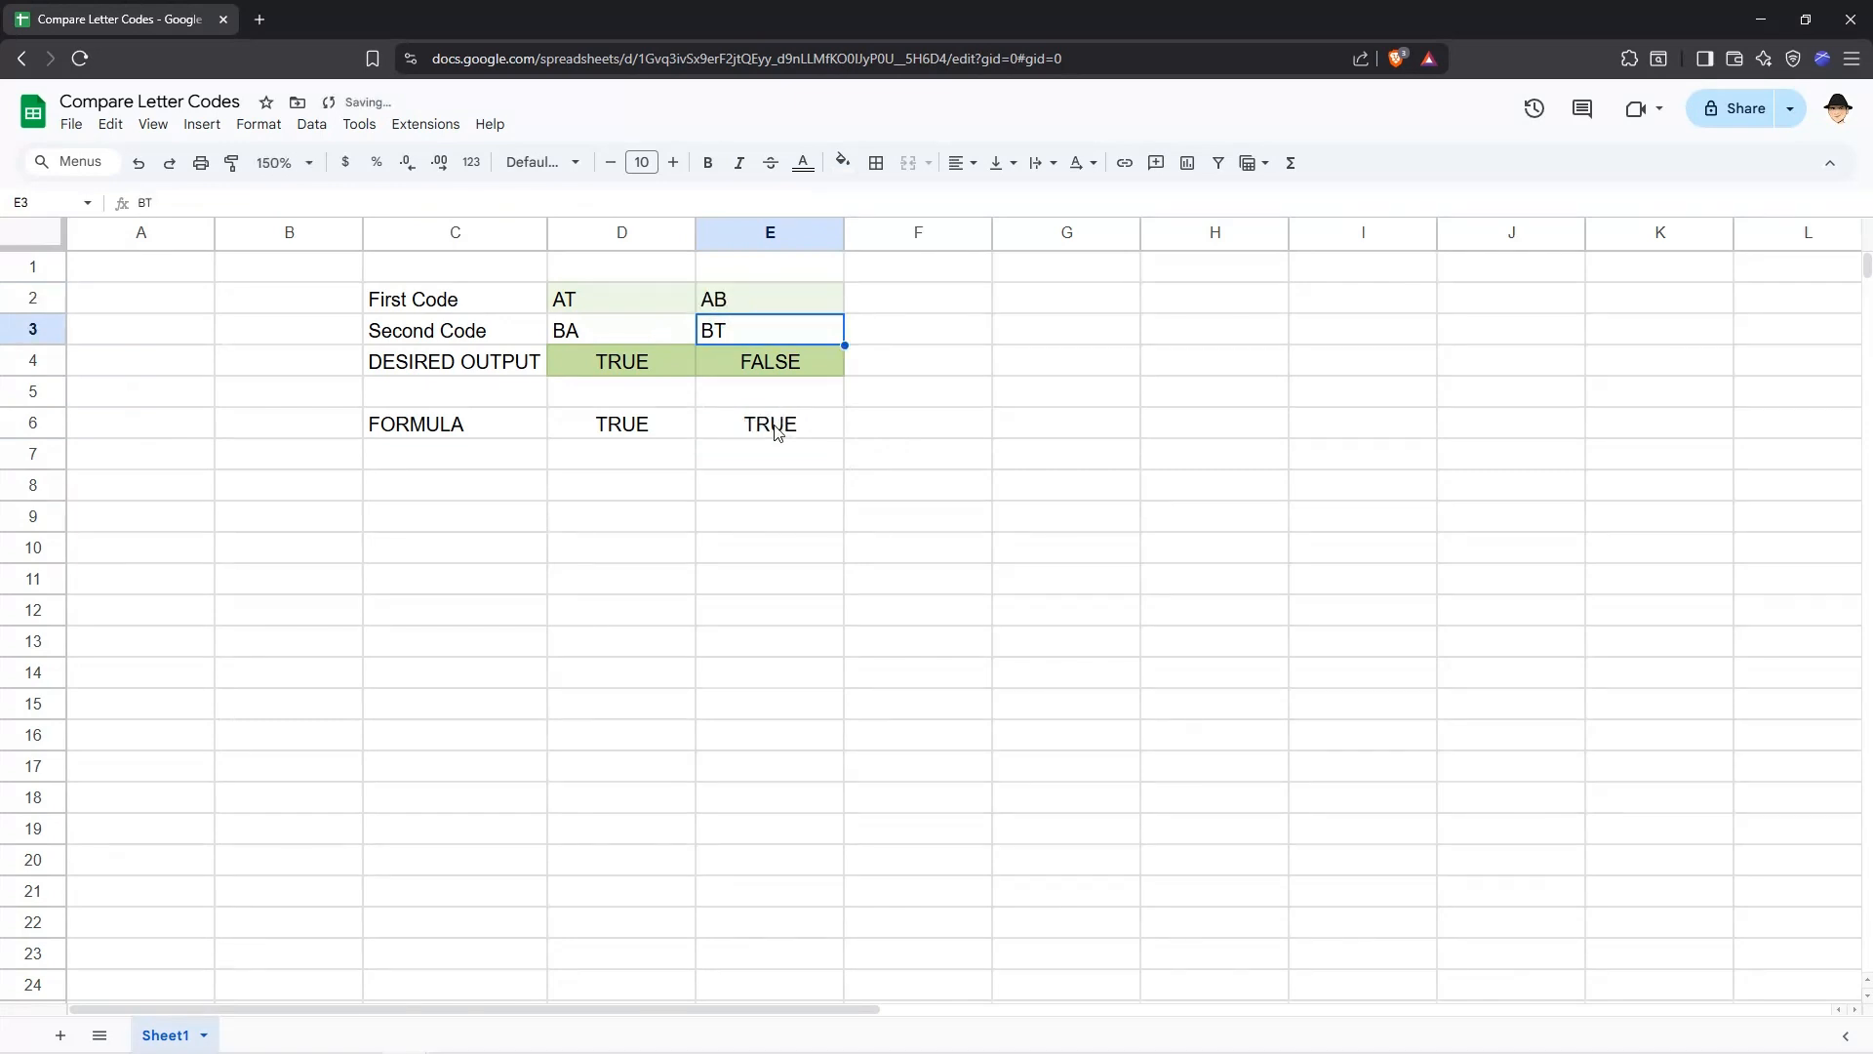
# Change the second code in D3 to BD.
pyautogui.click(615, 330)
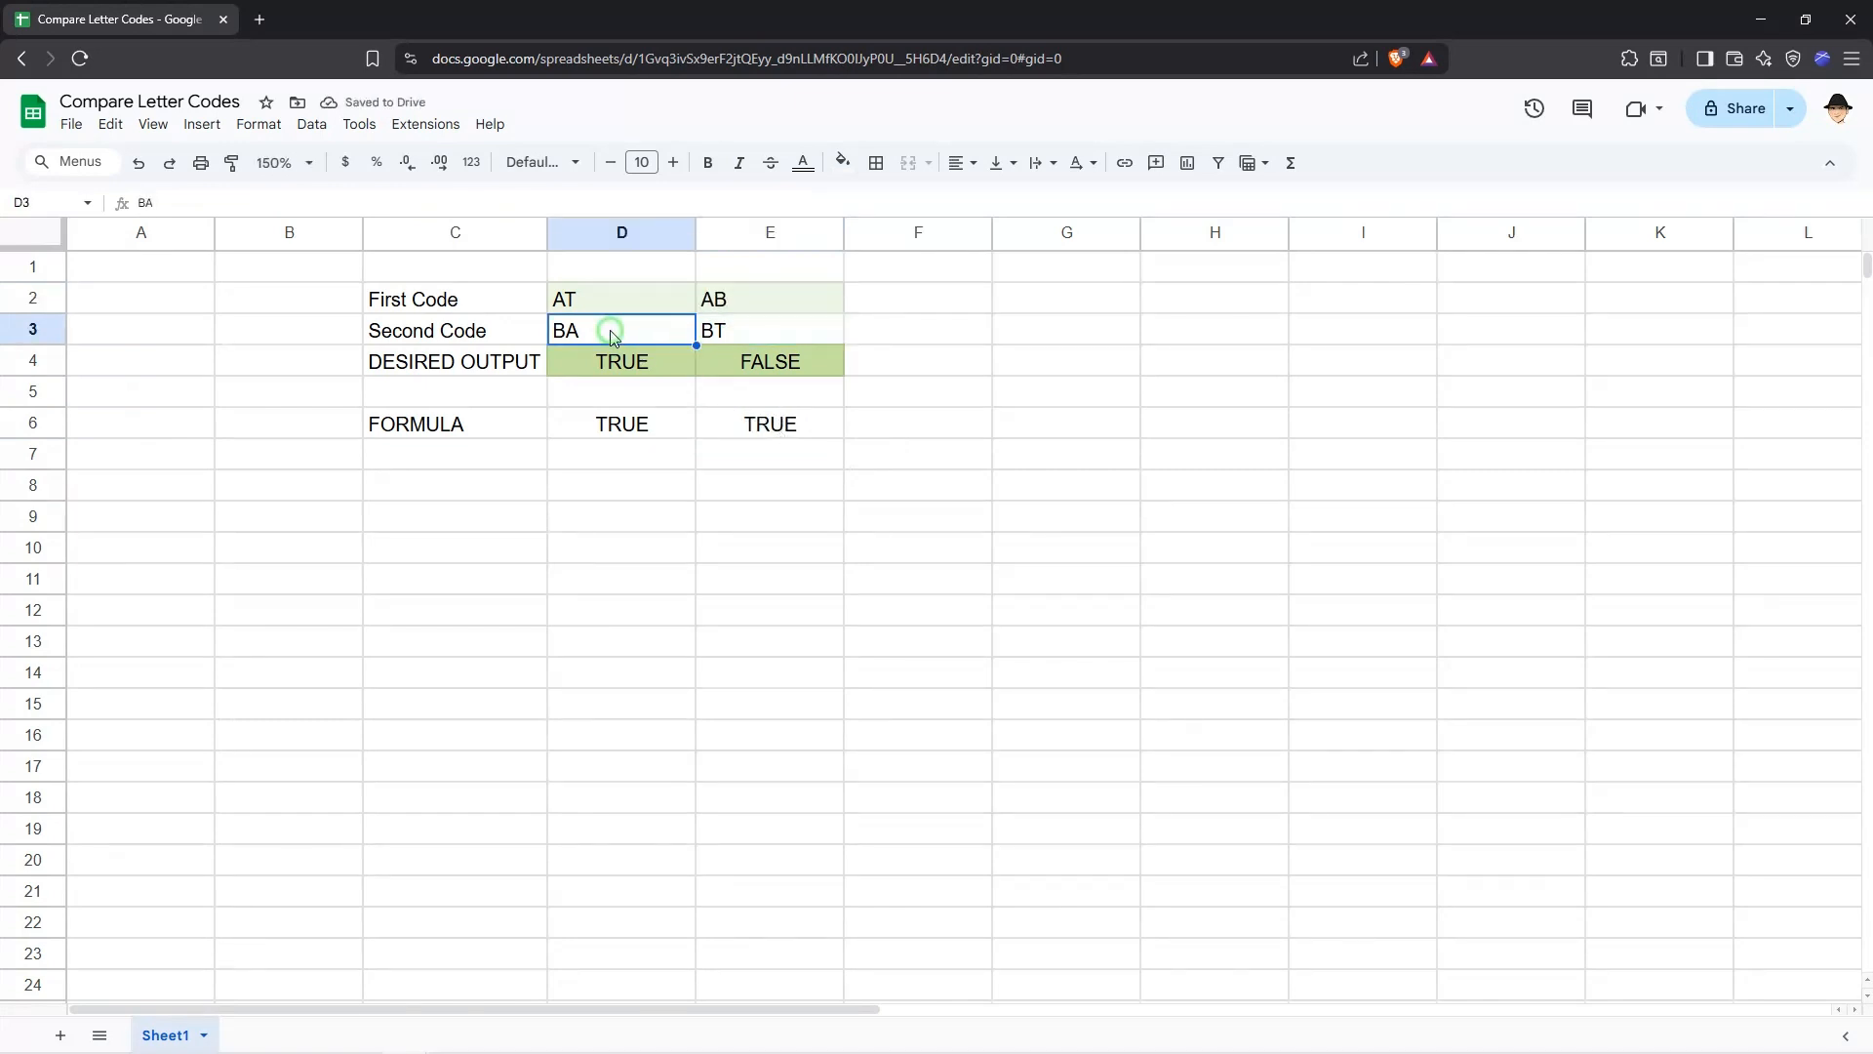
pyautogui.press('Return')
pyautogui.press('BackSpace')
pyautogui.write('D')
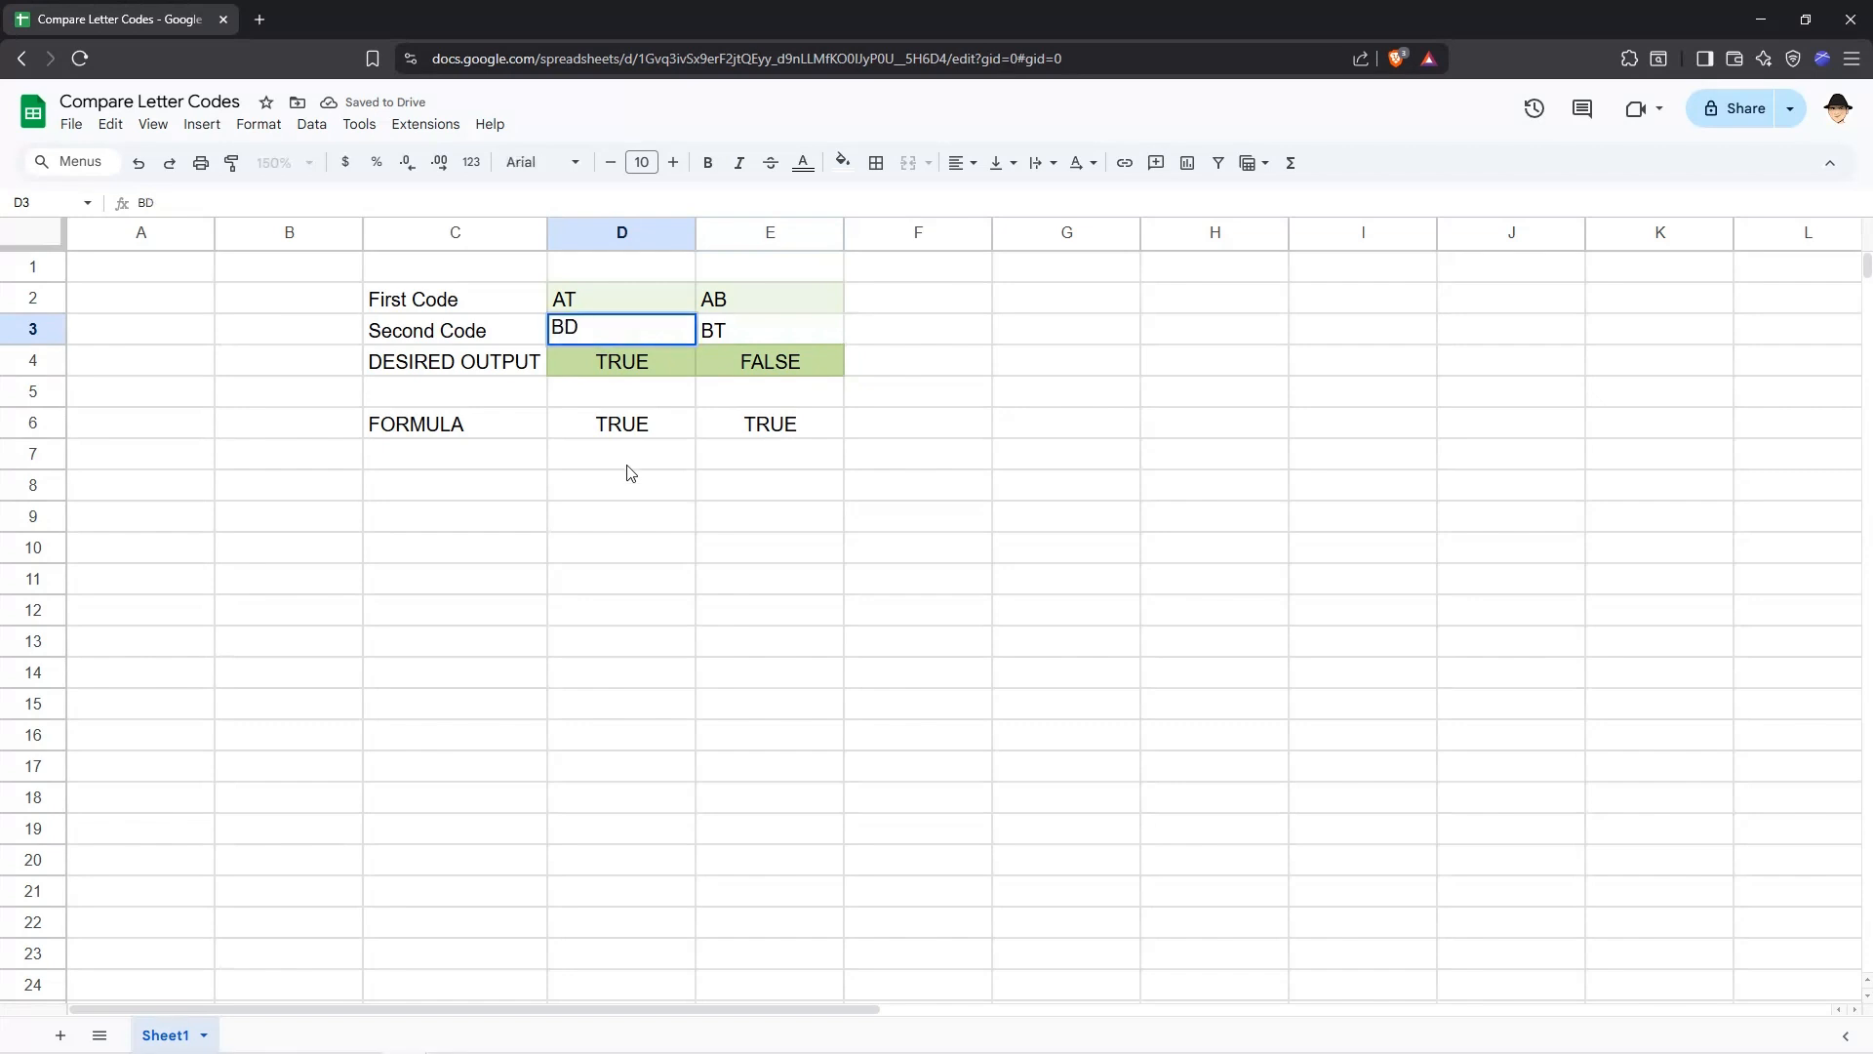
pyautogui.press('Return')
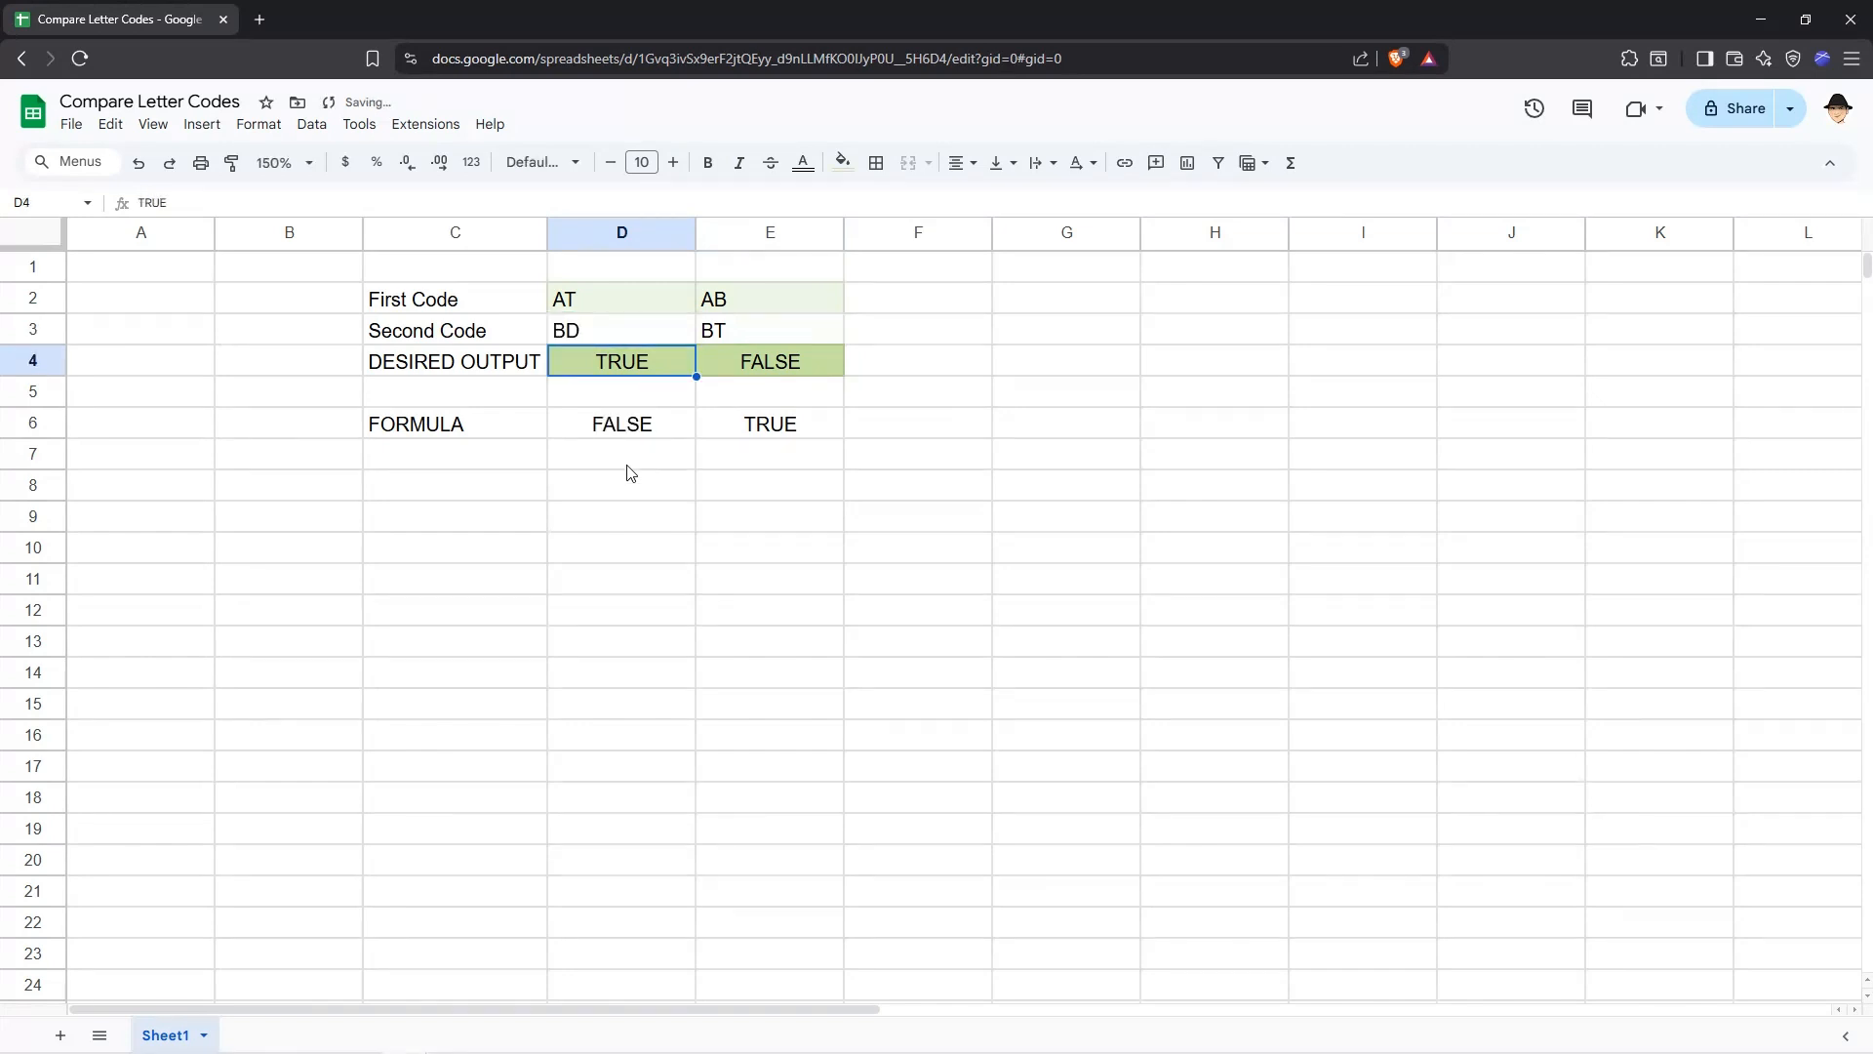
# Inspect the D6 formula's LEN and MID parts, then leave editing and look at the codes in D2 and D3.
pyautogui.press('Down')
pyautogui.press('Down')
pyautogui.press('Return')
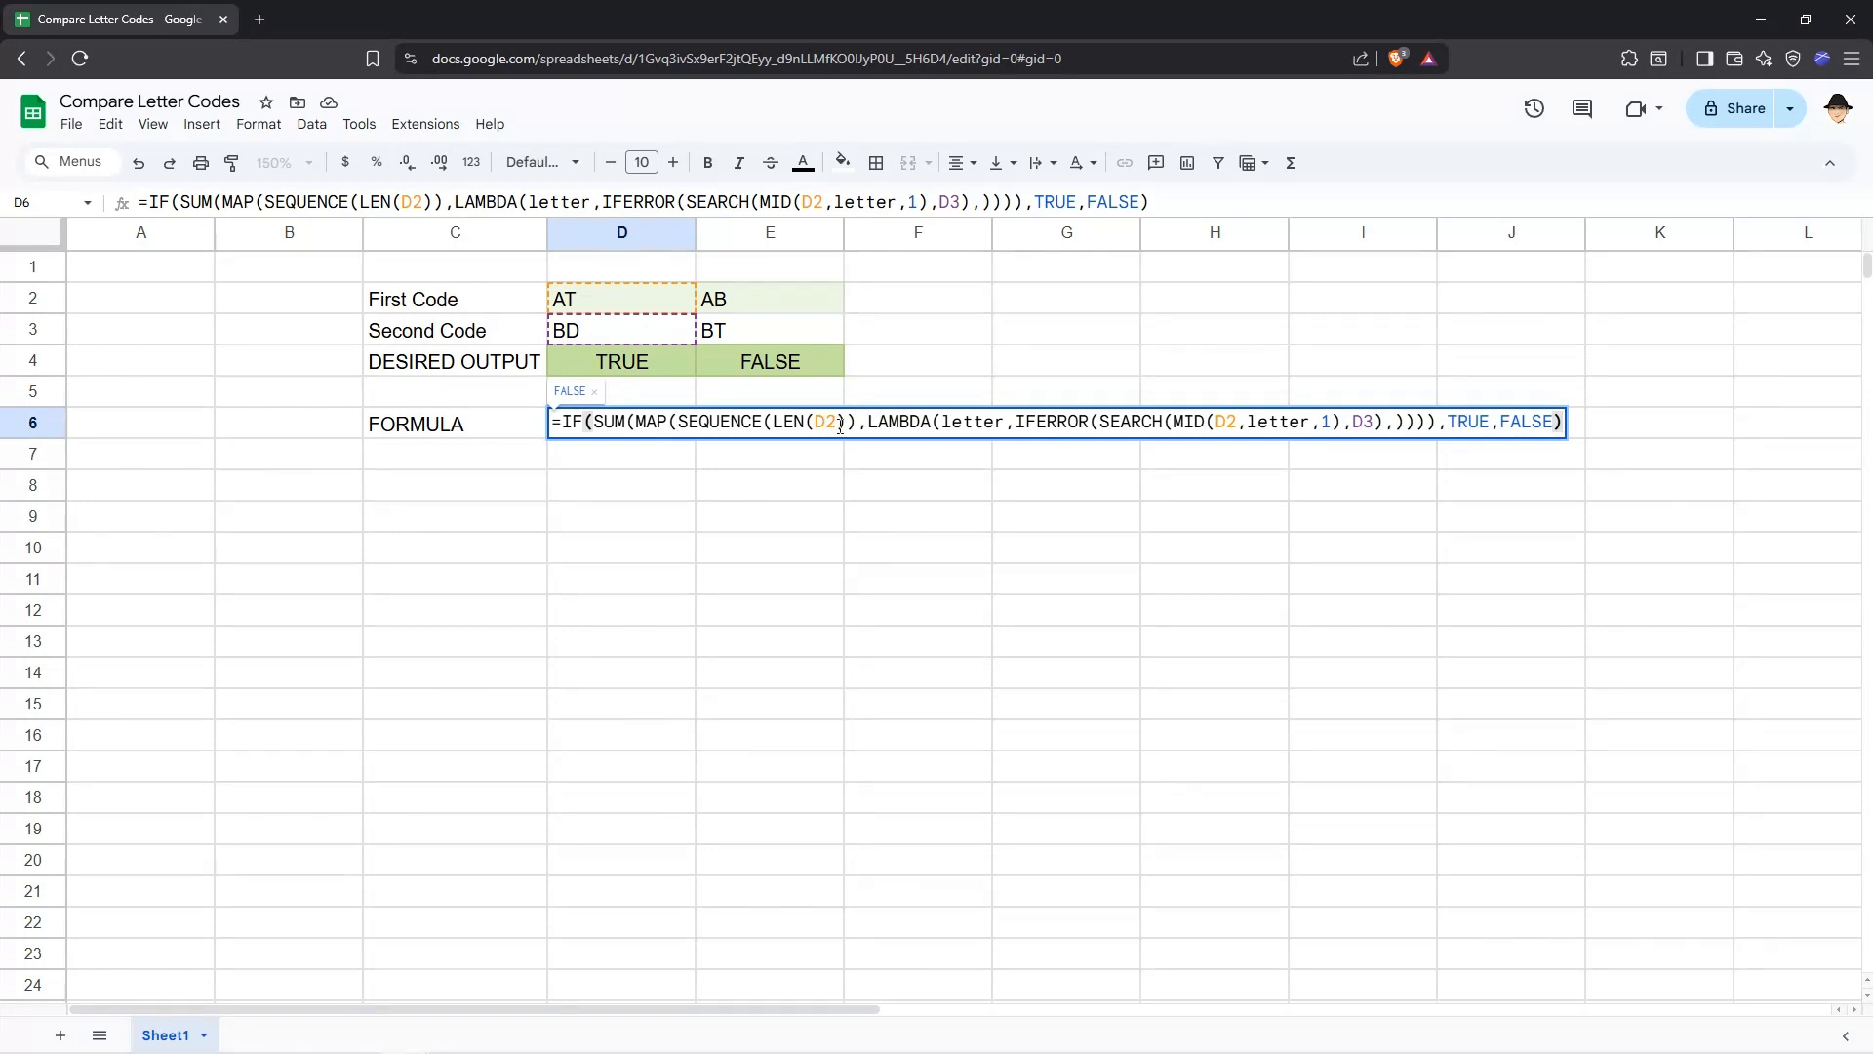
pyautogui.moveTo(837, 427); pyautogui.dragTo(818, 429)
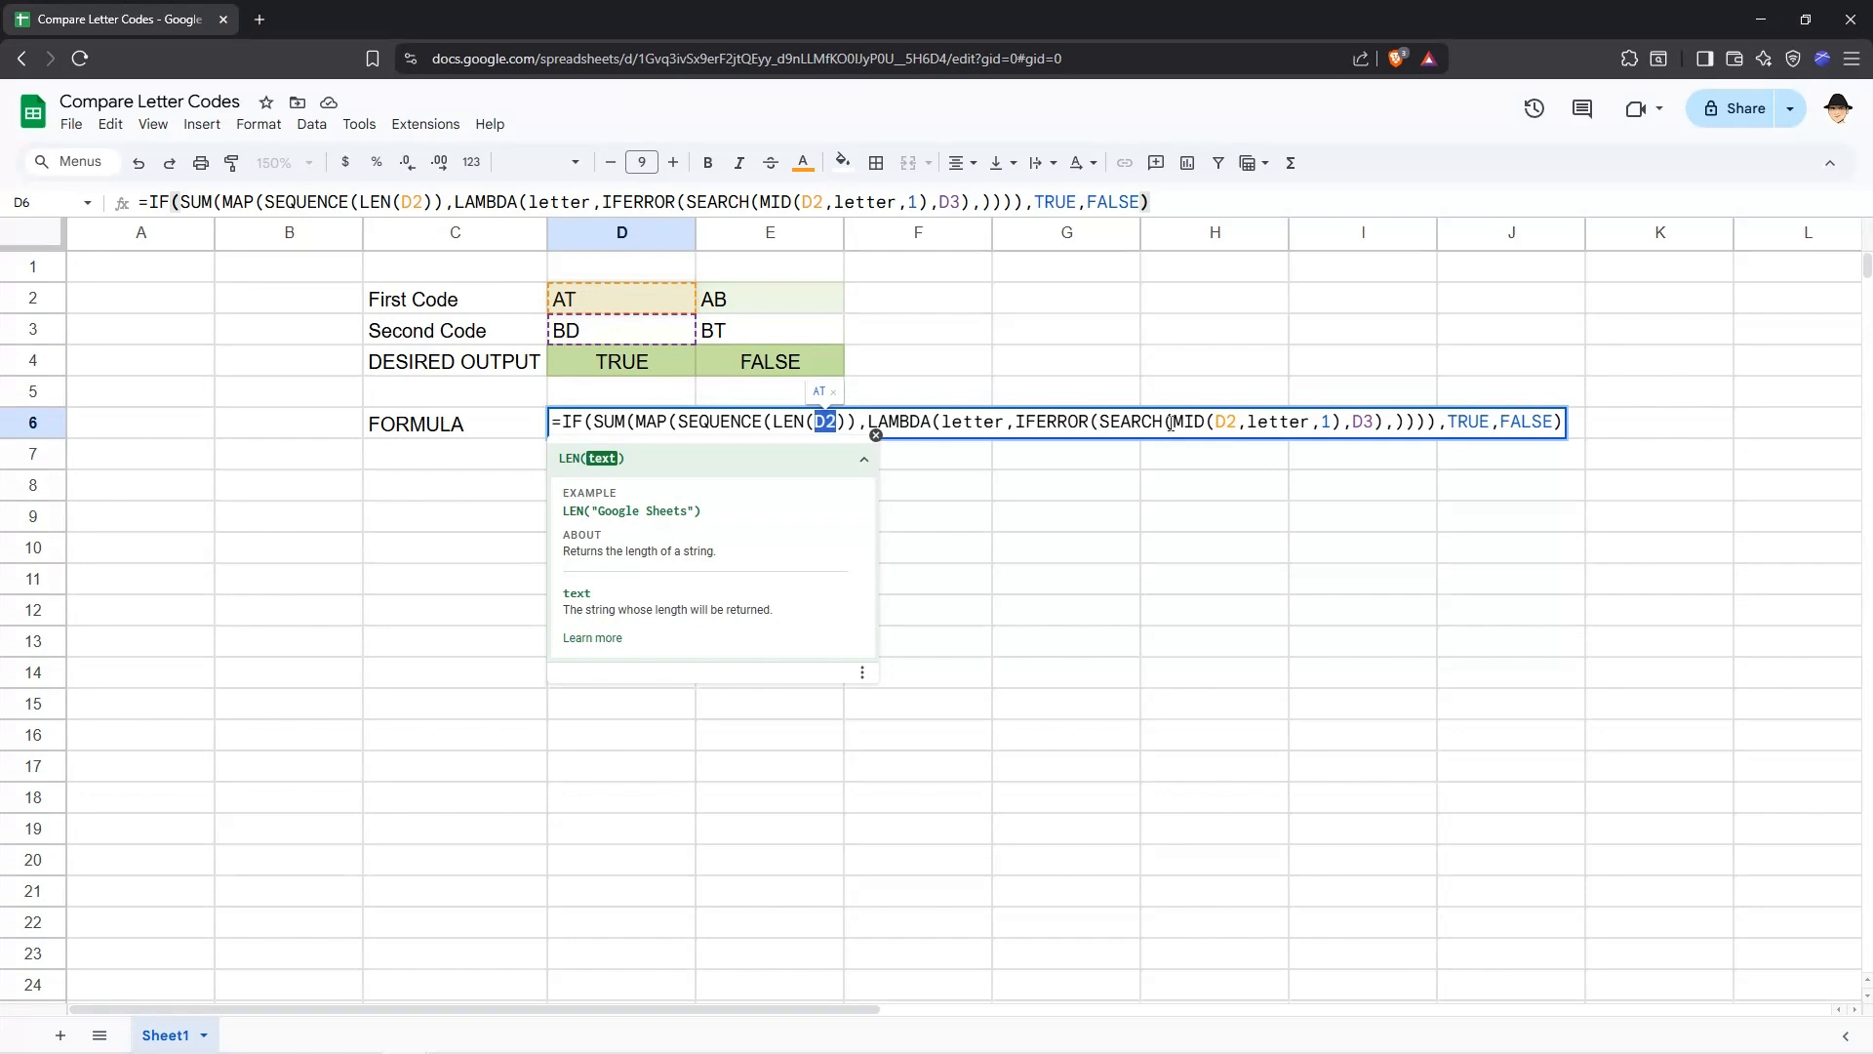
pyautogui.moveTo(1176, 421); pyautogui.dragTo(1339, 429)
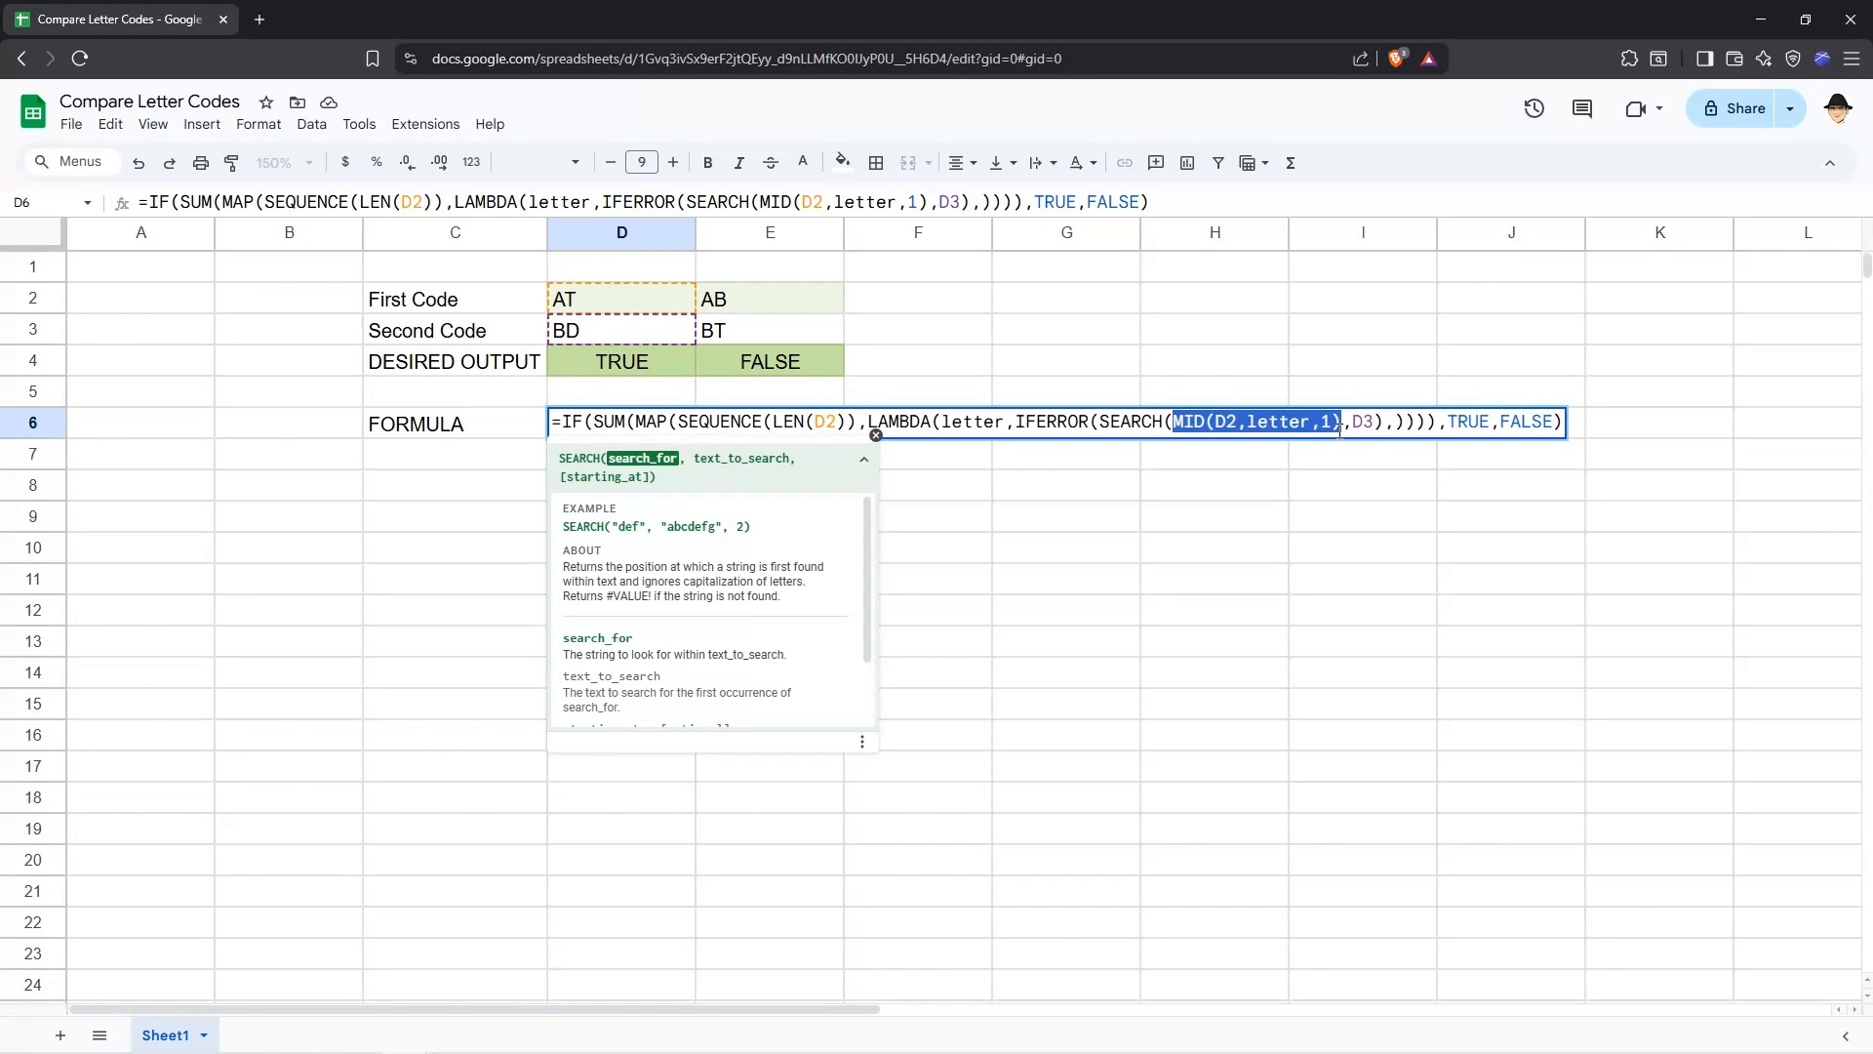
pyautogui.press('Escape')
pyautogui.click(646, 300)
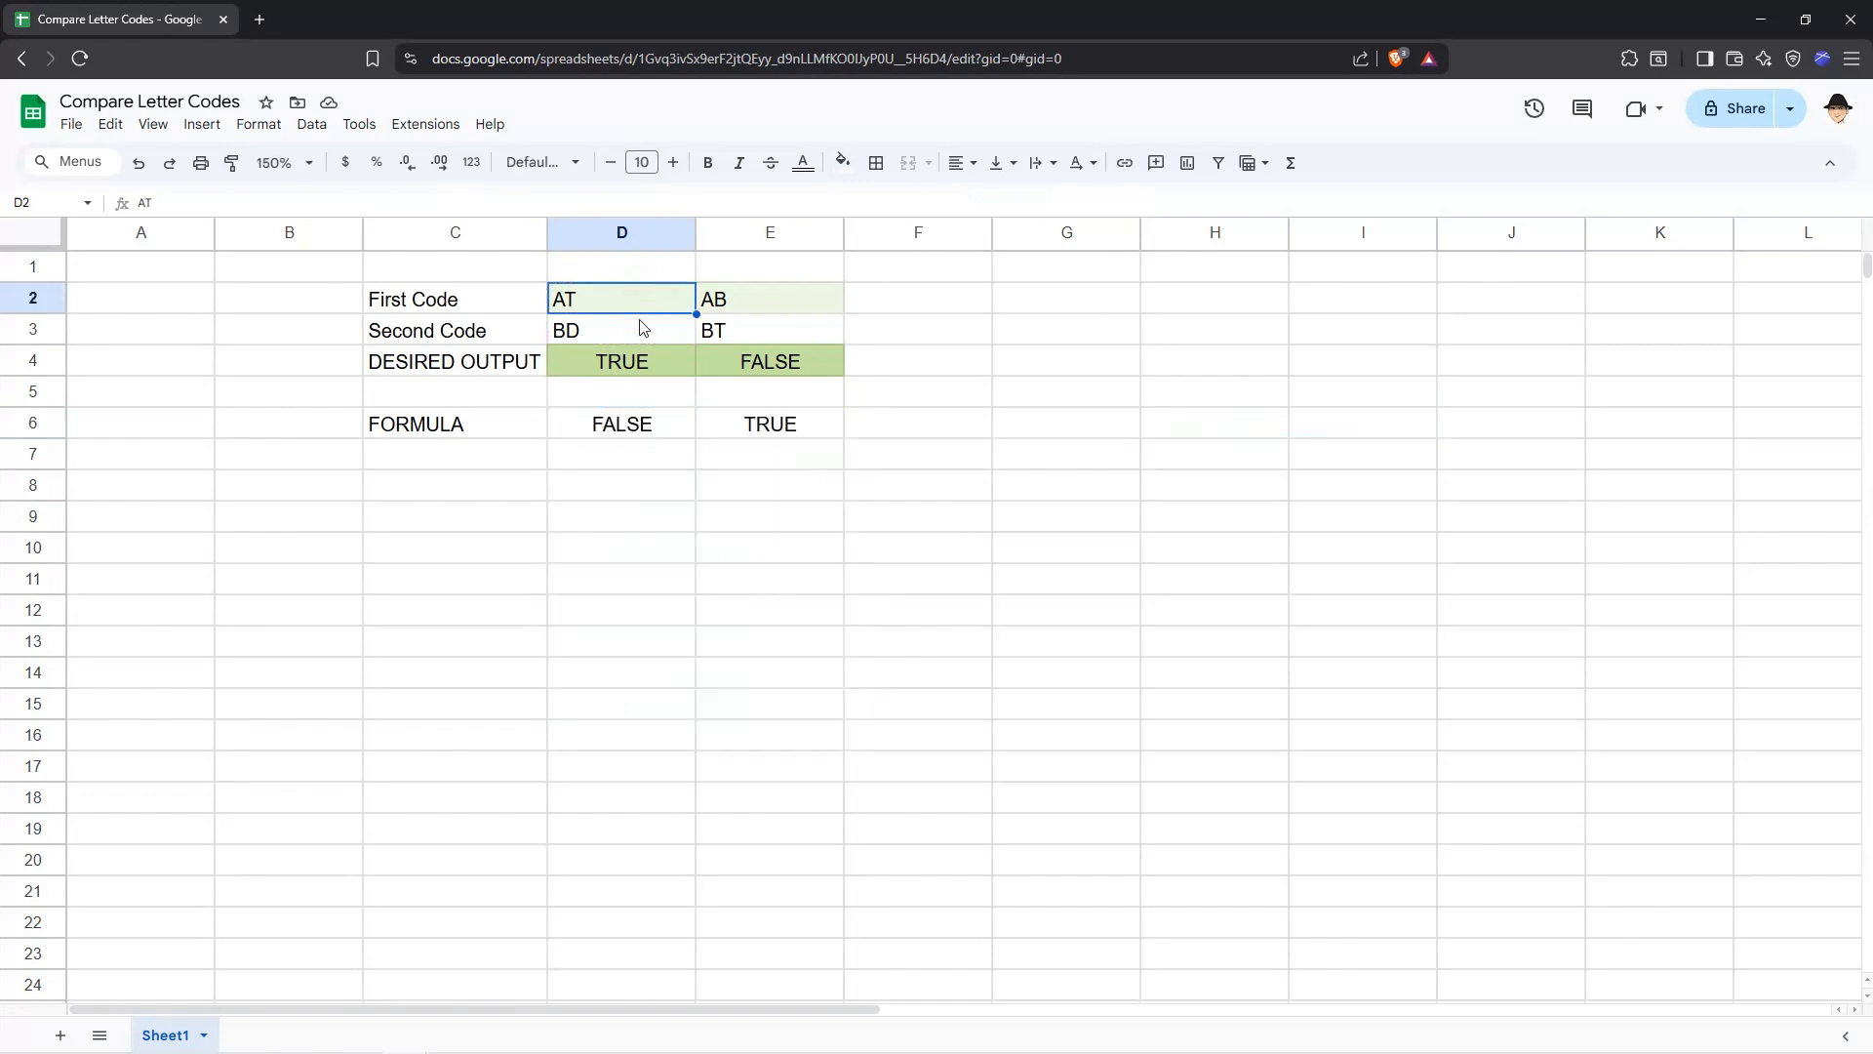
pyautogui.click(643, 329)
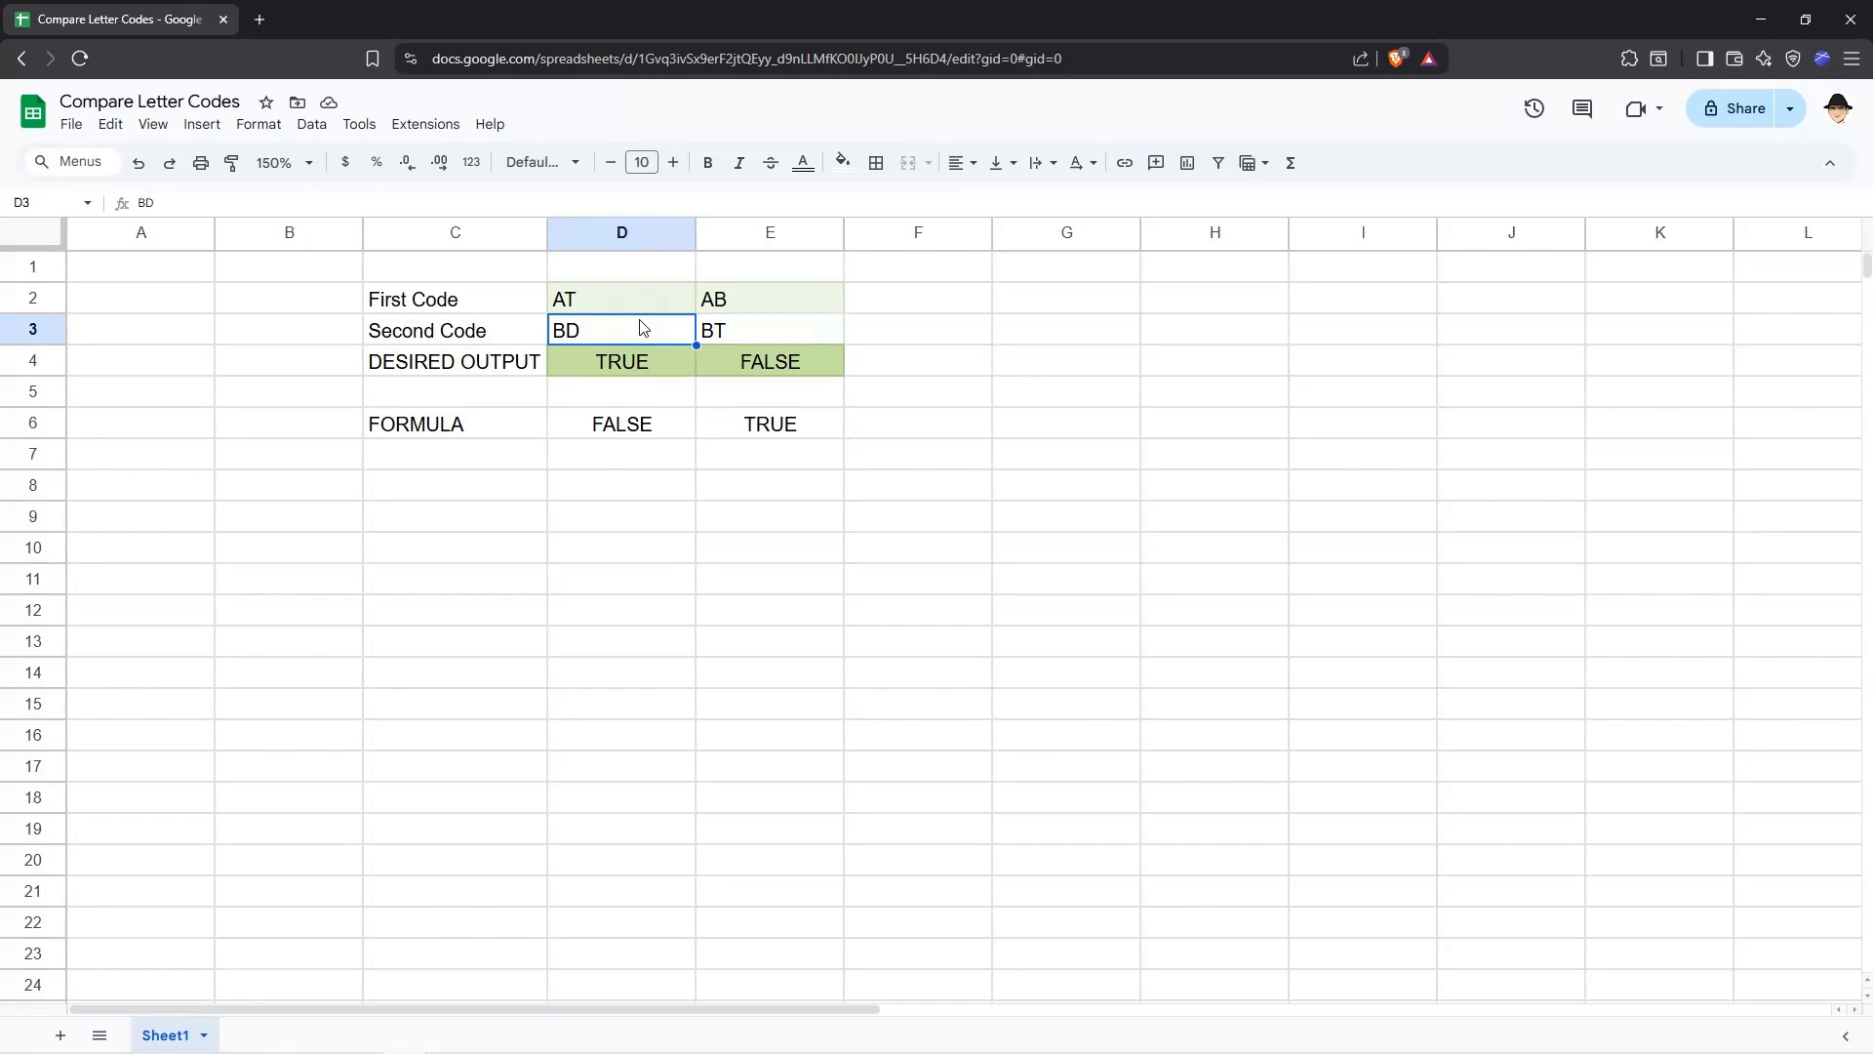